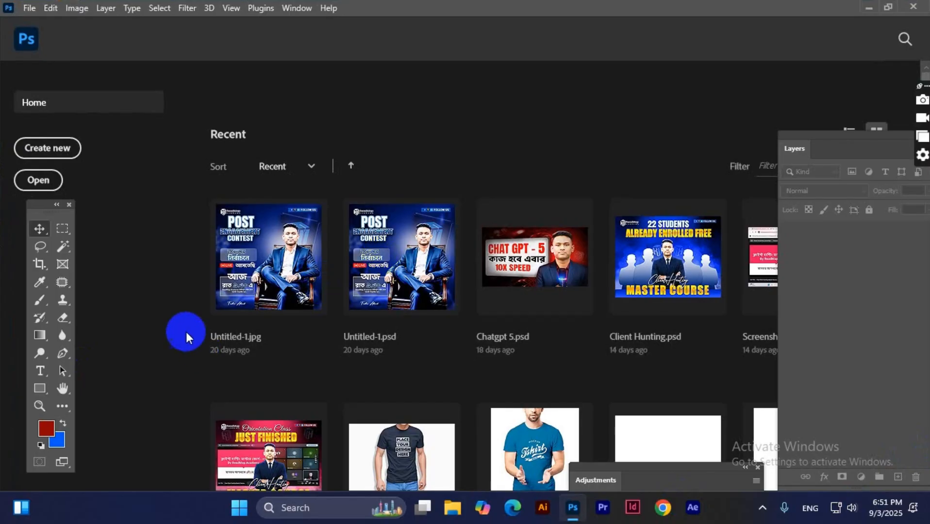
Create a new 1080 x 1080 px RGB document at 300 ppi with a white background and reposition the floating toolbox
left_click(42, 150)
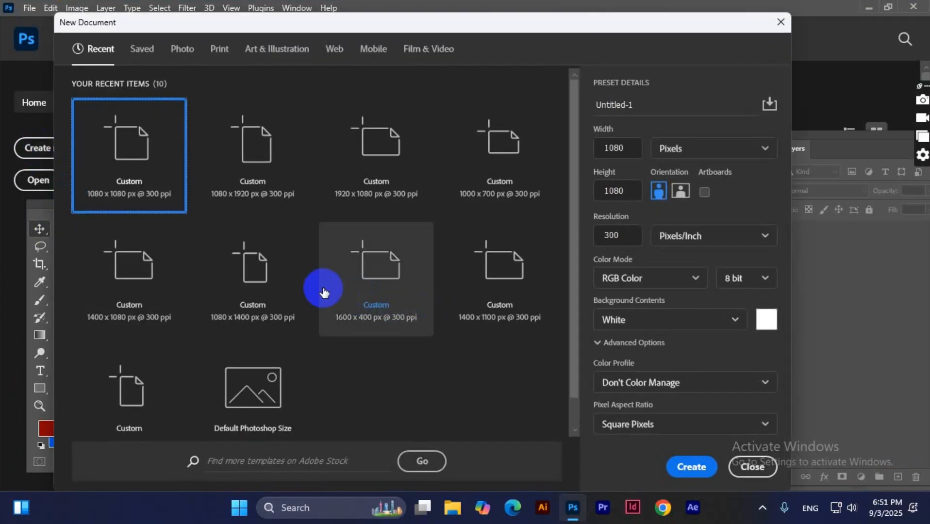
left_click(696, 476)
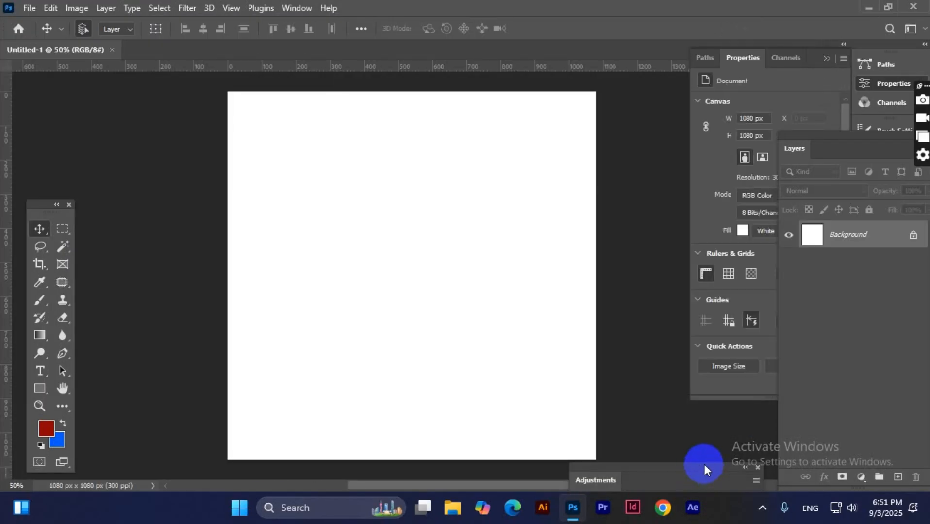
left_click_drag(40, 205, 72, 119)
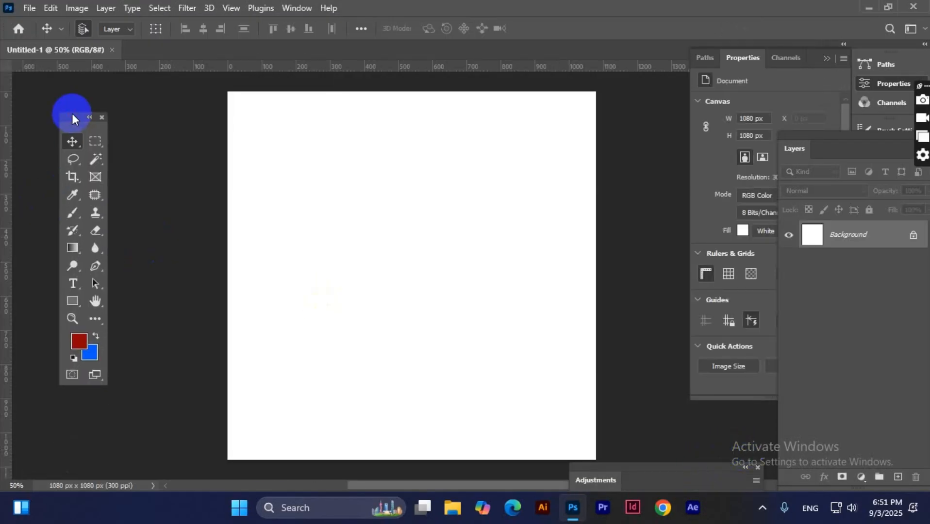
left_click(72, 144)
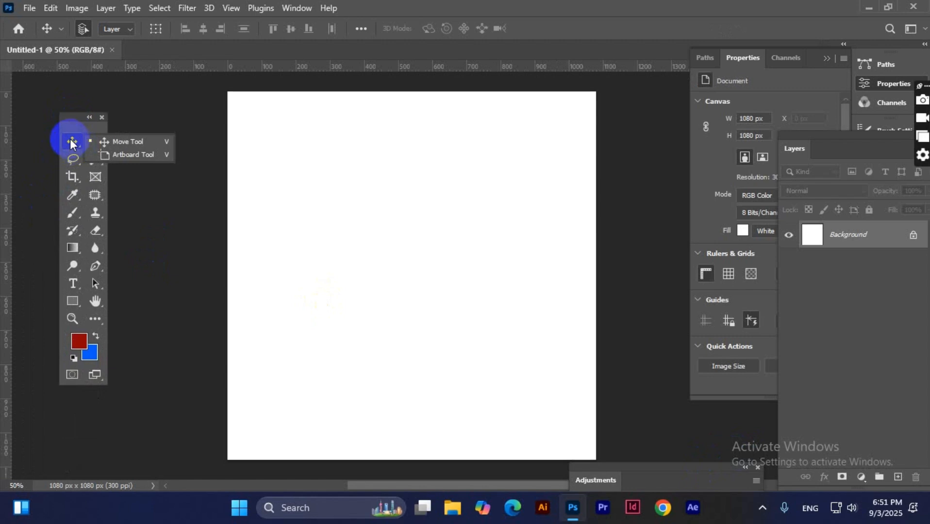
left_click(122, 144)
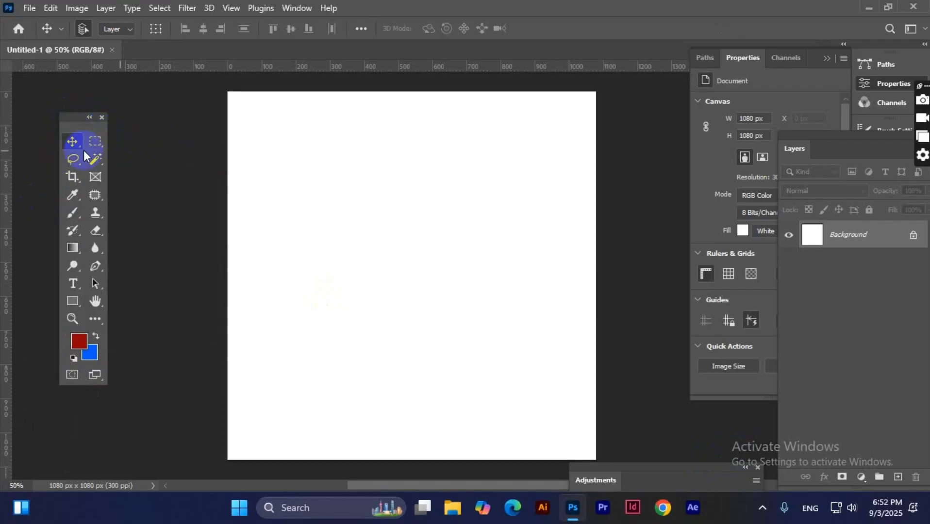
left_click(72, 142)
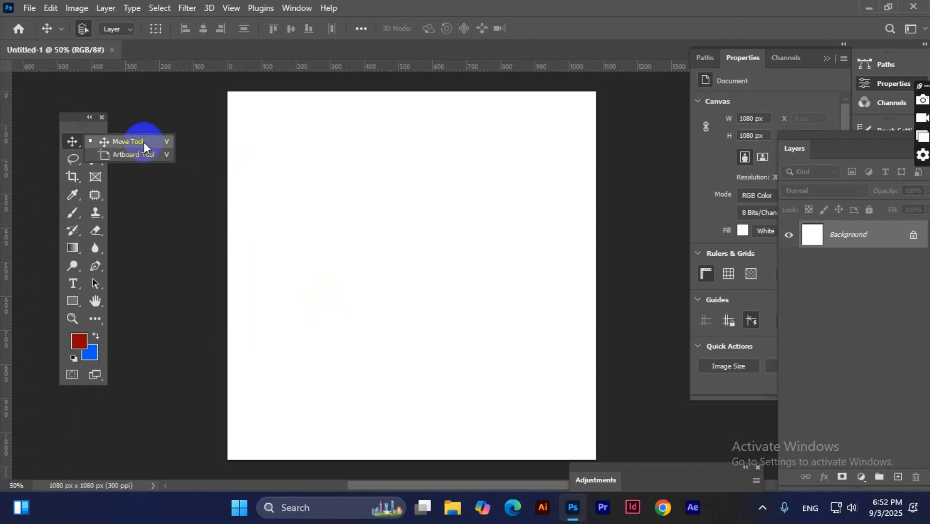
left_click(80, 176)
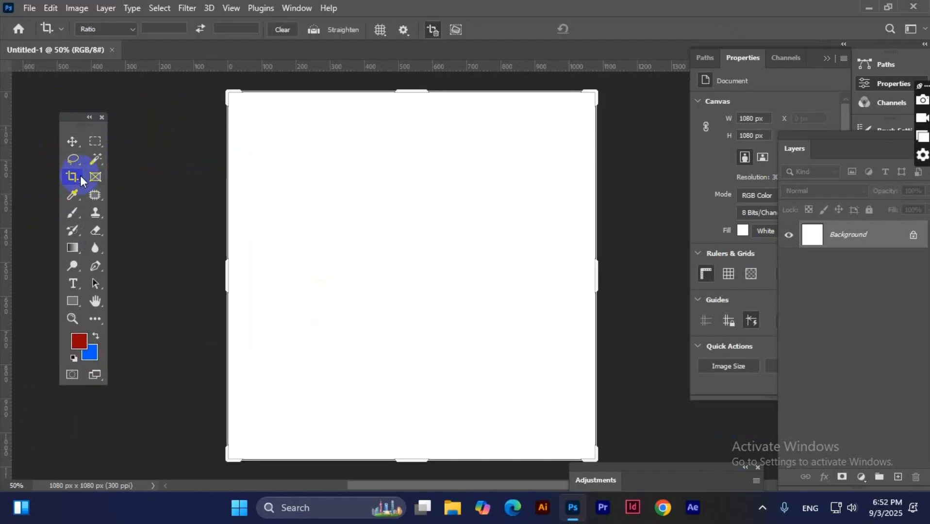
left_click(103, 160)
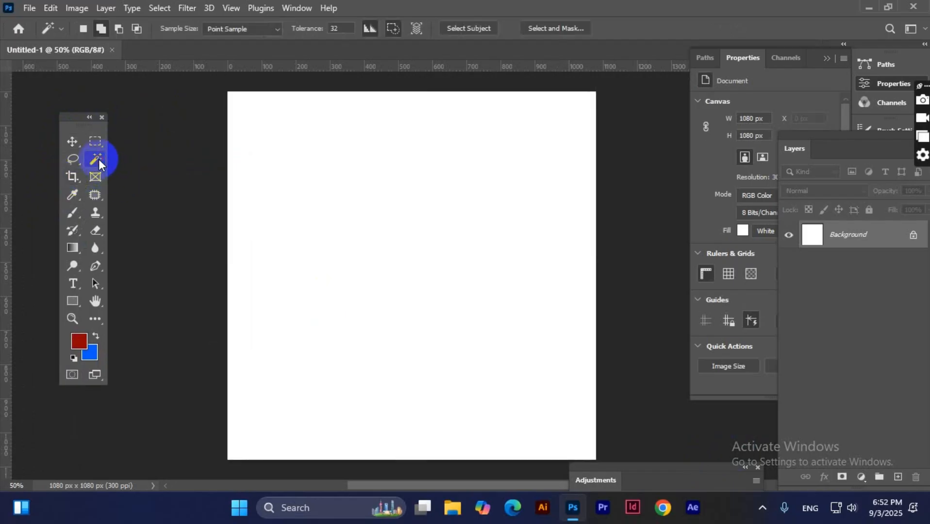
left_click(95, 288)
left_click(72, 266)
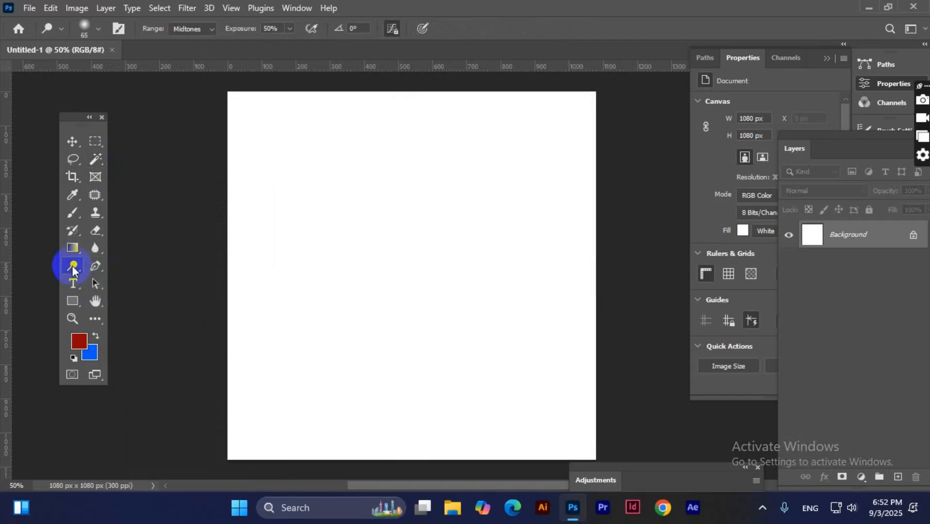
left_click(73, 247)
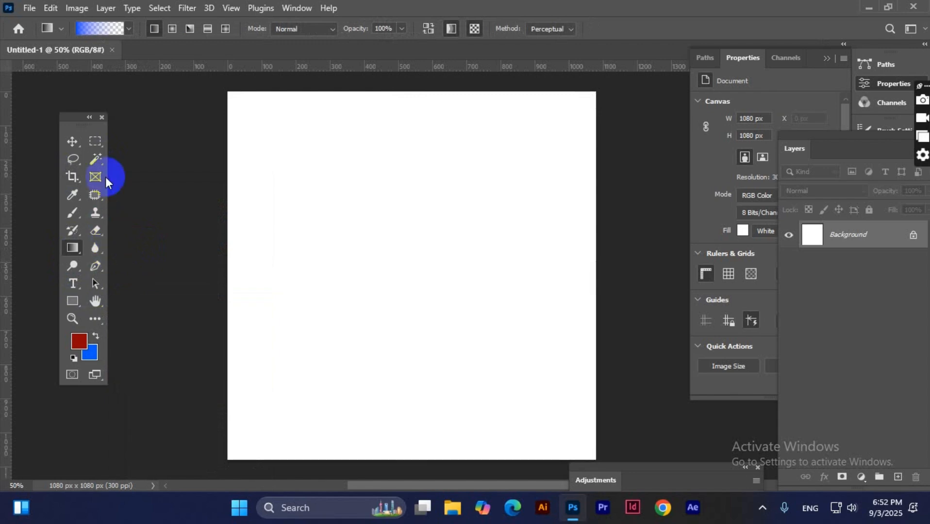
left_click(73, 142)
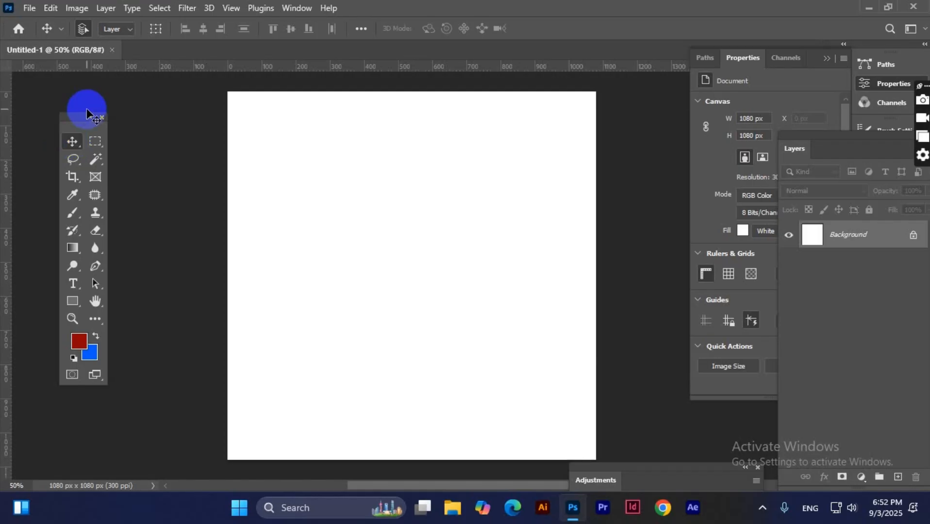
right_click(73, 143)
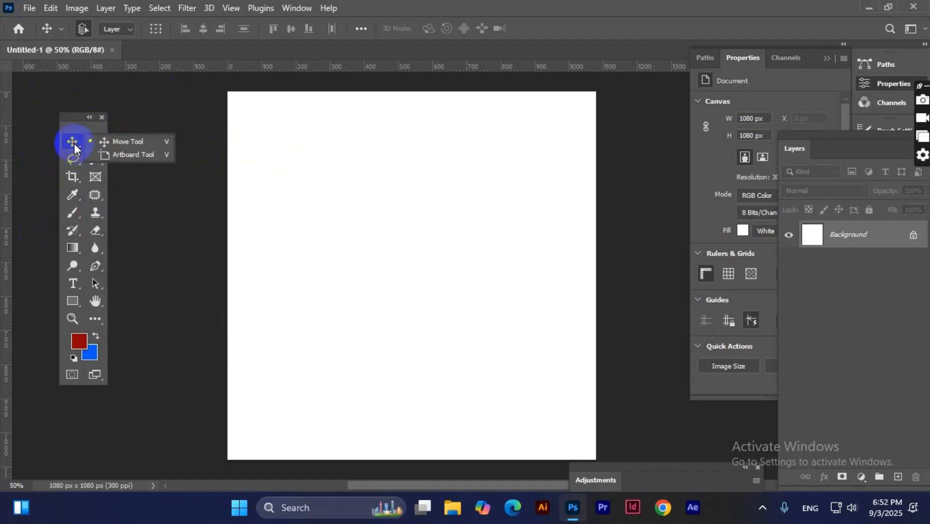
left_click(139, 160)
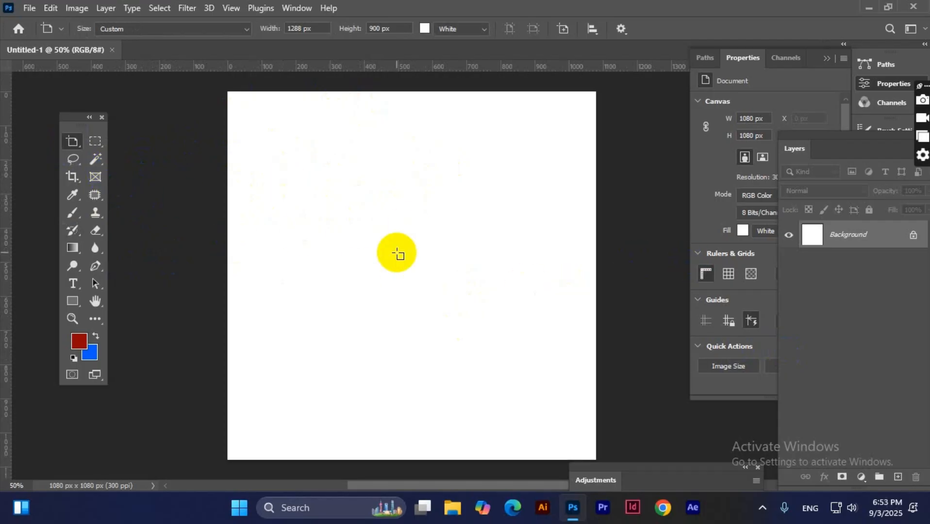
left_click(559, 31)
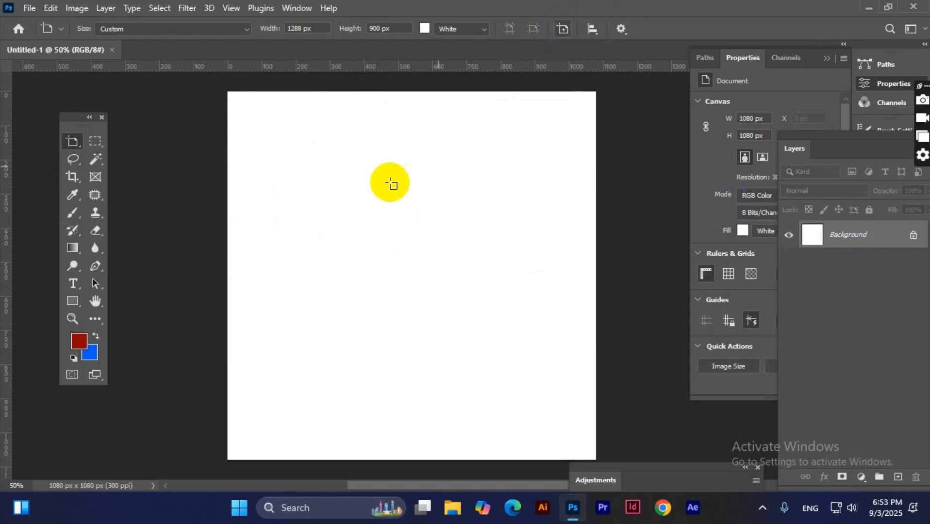
key("v")
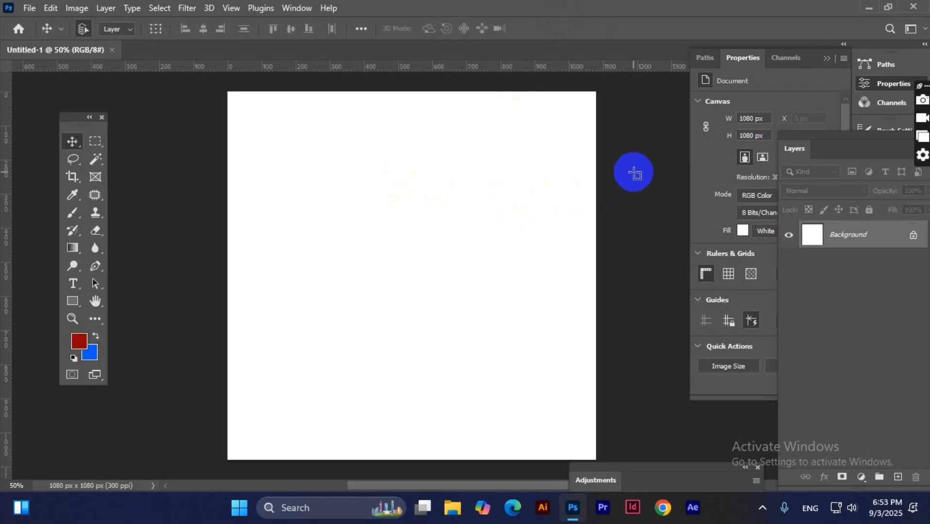
left_click(634, 174)
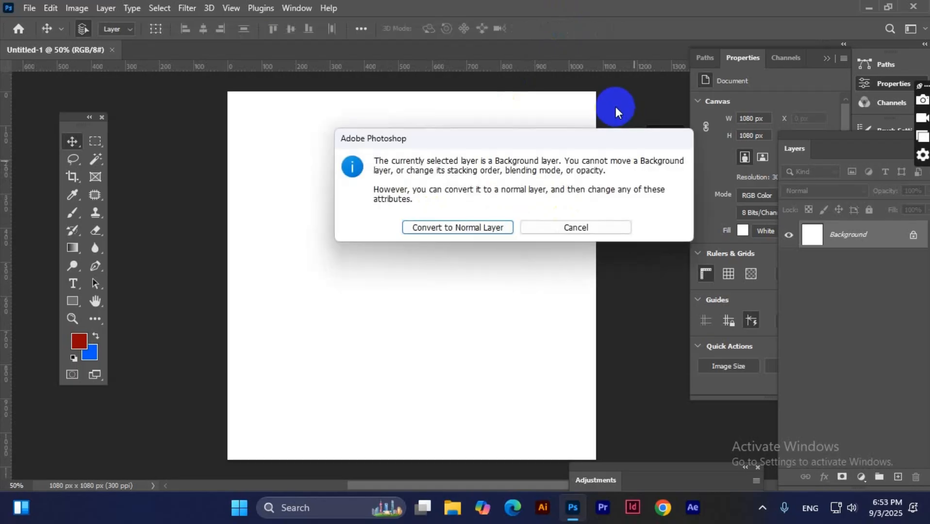
left_click(570, 231)
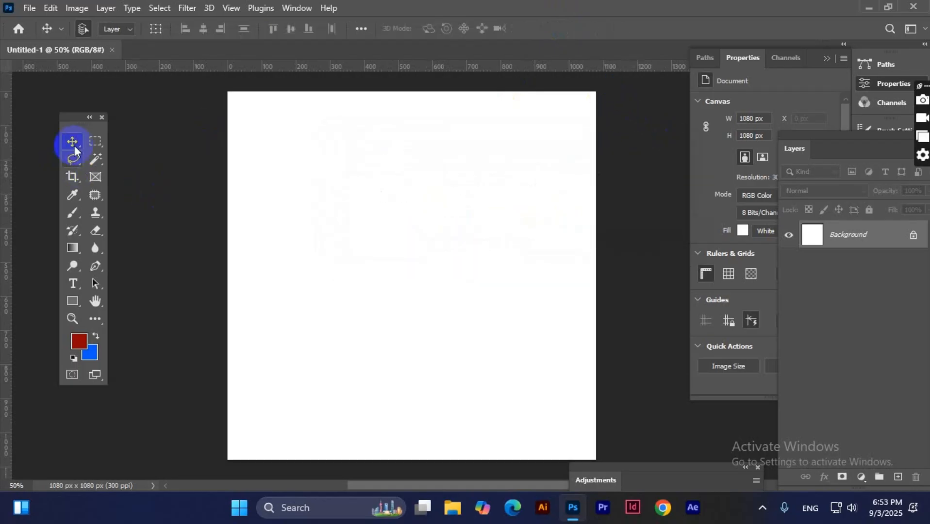
Draw an artboard beside the canvas with the Artboard tool, about 260 x 826 px, and resize it to 7500 px wide by 12 in high
left_click_drag(73, 143, 114, 157)
left_click_drag(615, 101, 699, 375)
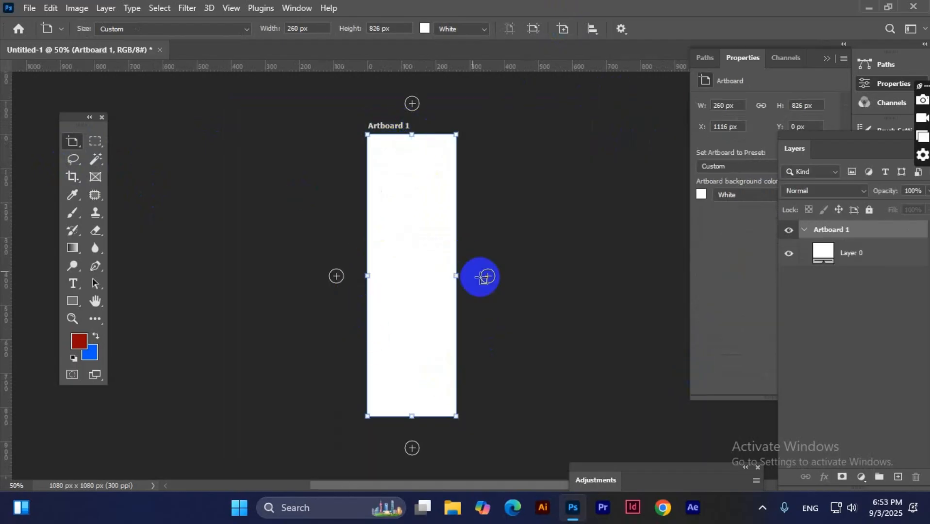
left_click(320, 28)
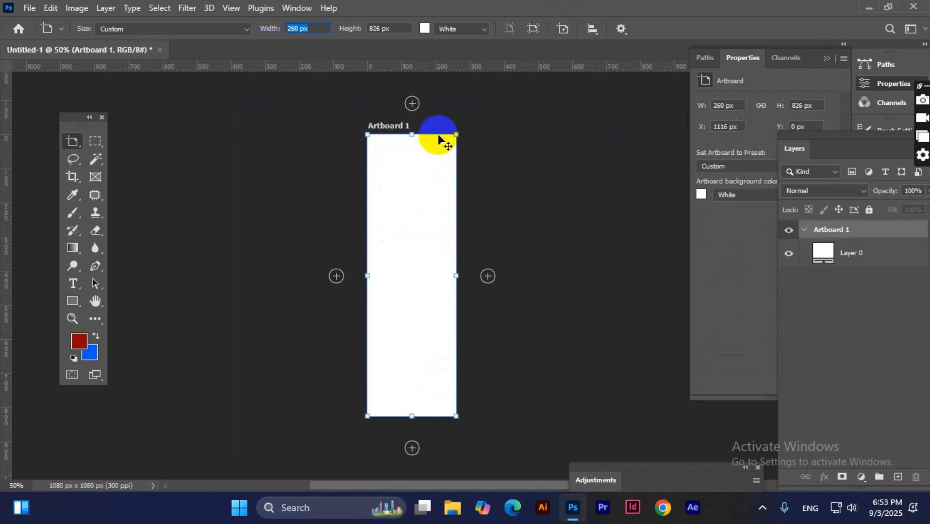
type("7500")
key("Return")
left_click(391, 28)
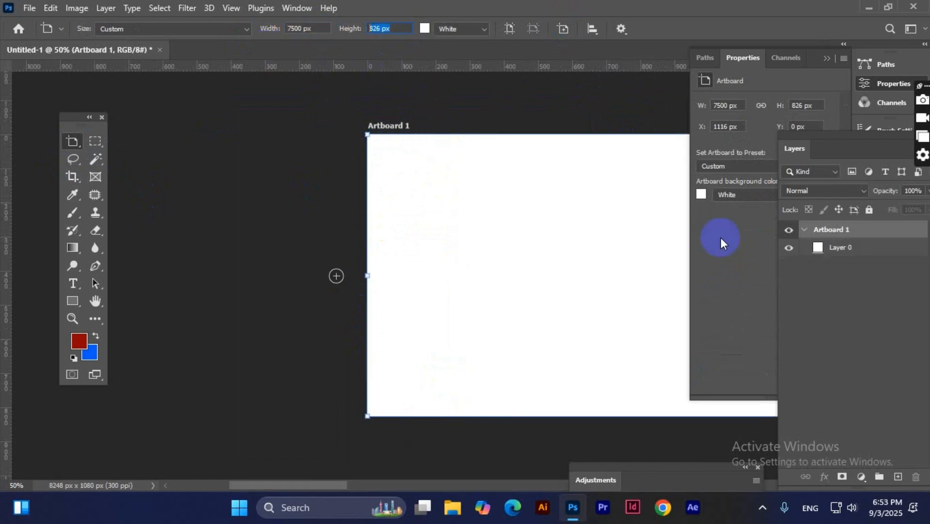
type("12")
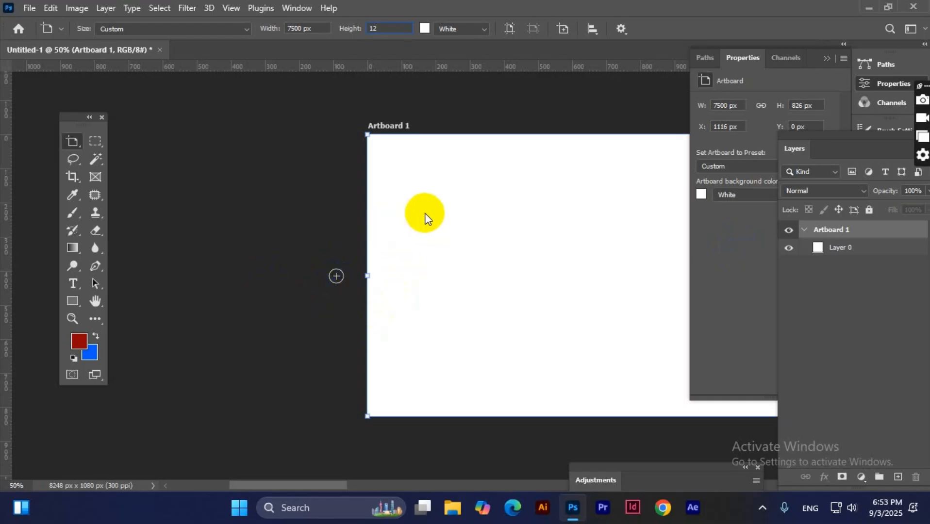
type("in")
key("Return")
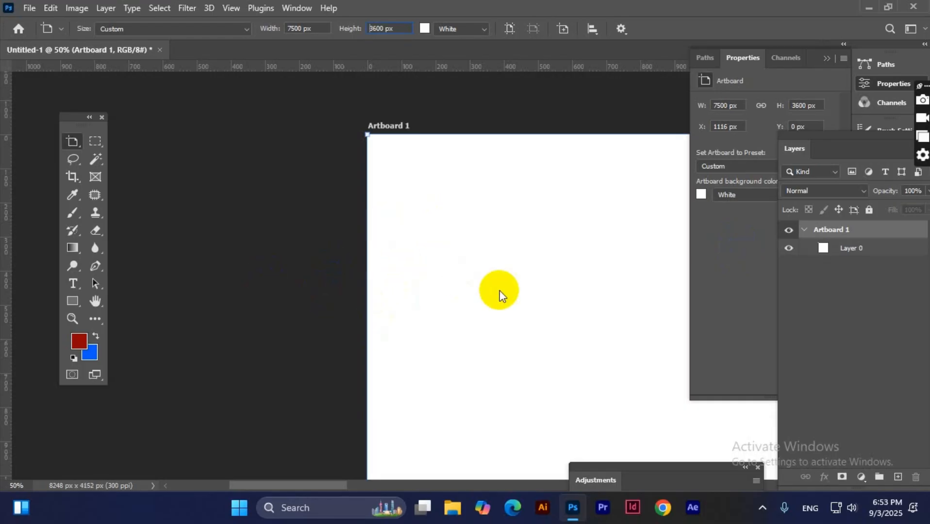
Add two more artboards of the same size in a row to the left of Artboard 1
key("ctrl+minus")
key("ctrl+minus")
key("ctrl+minus")
key("ctrl+minus")
key("ctrl+minus")
key("ctrl+minus")
key("ctrl+minus")
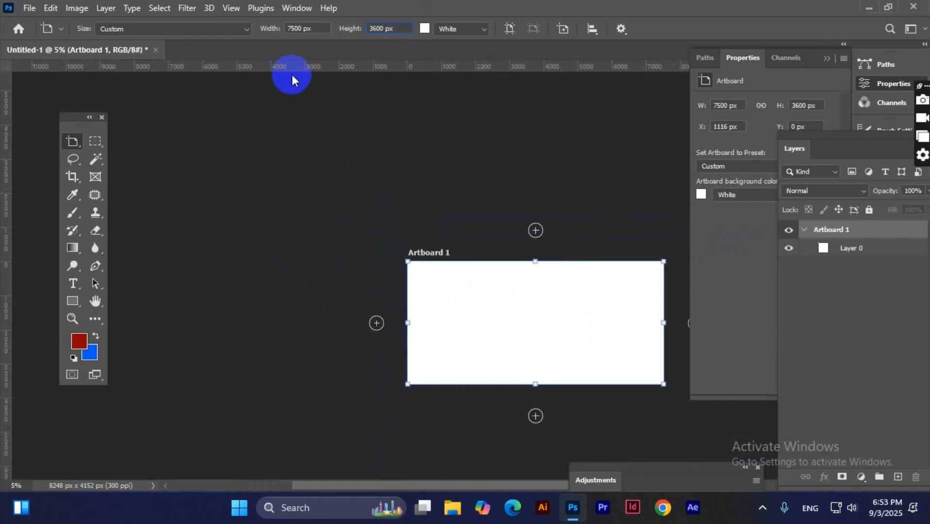
left_click(376, 324)
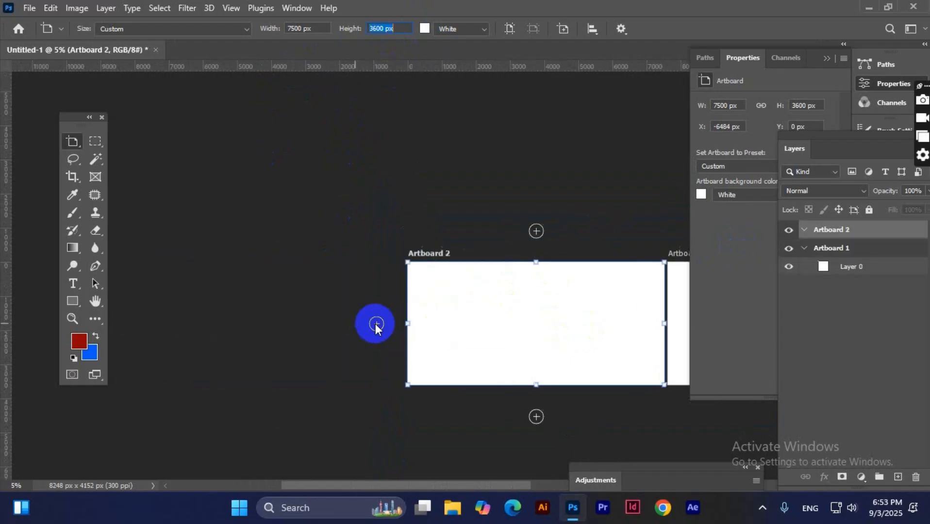
left_click(377, 323)
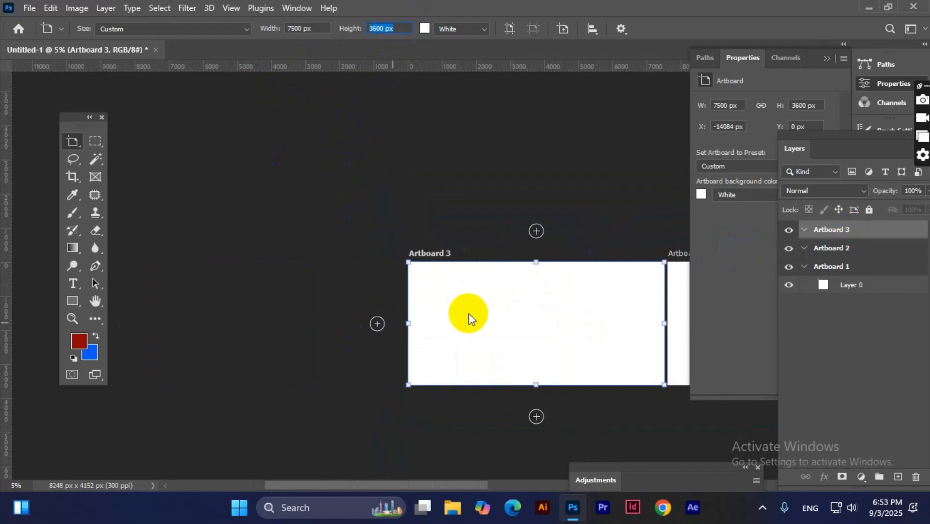
Collapse the Properties panel and move the Layers panel over the canvas area
left_click_drag(501, 329, 179, 251)
left_click_drag(540, 225, 504, 264)
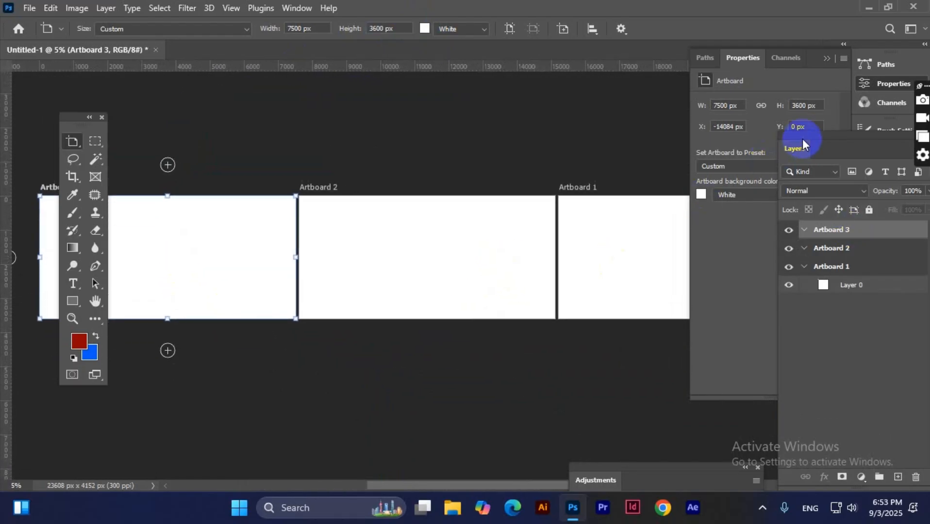
left_click(844, 44)
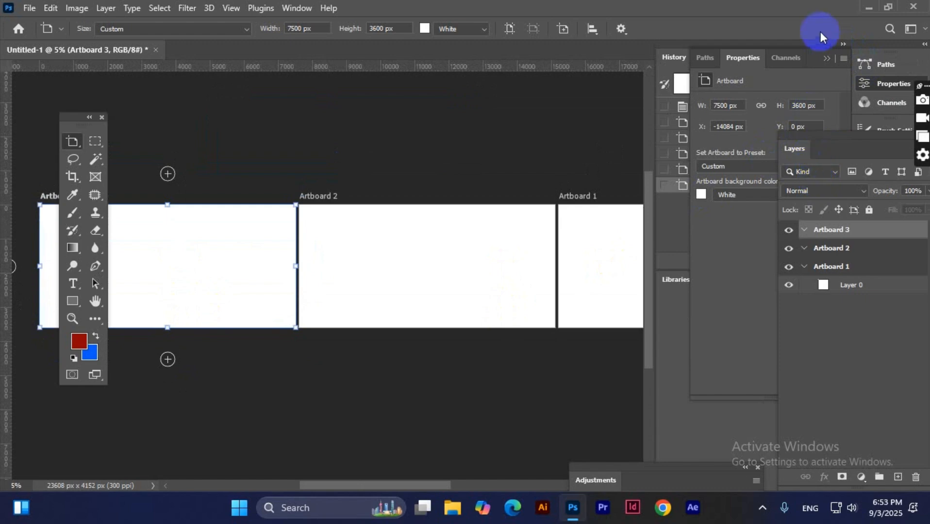
left_click(844, 44)
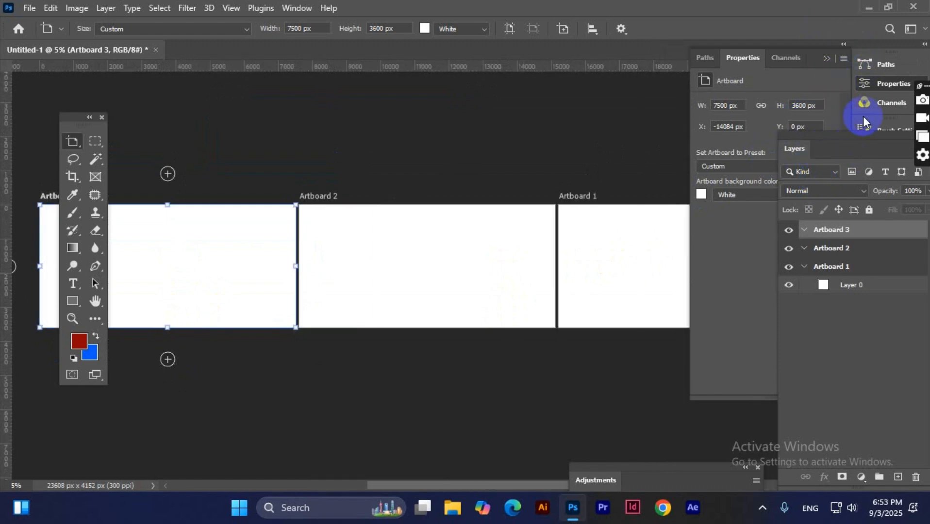
left_click(880, 82)
left_click_drag(824, 144, 566, 117)
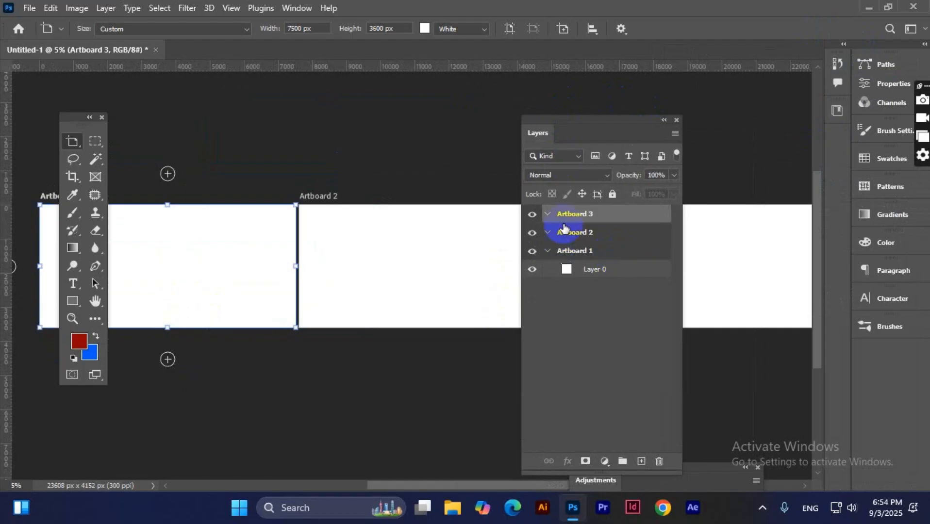
Select Artboard 1 and add another artboard of the same size directly above it
left_click(548, 253)
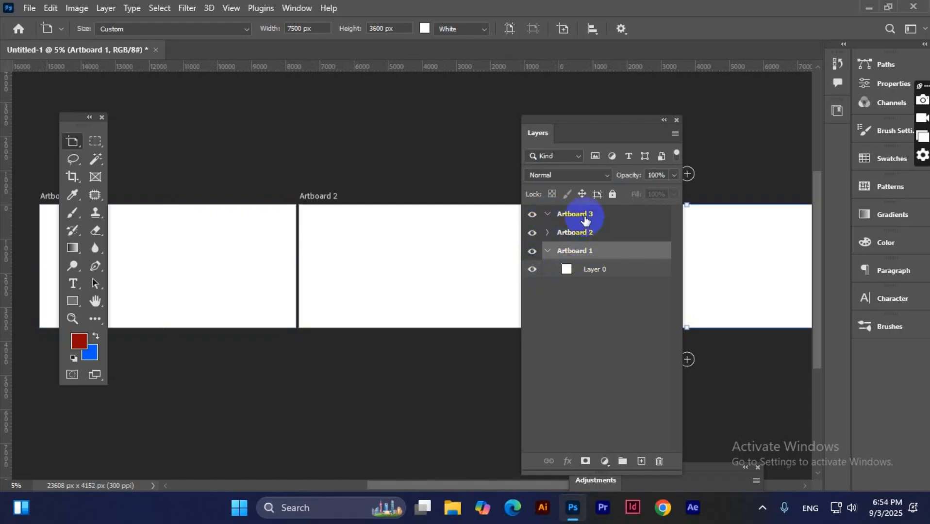
left_click_drag(587, 131, 702, 179)
left_click(685, 174)
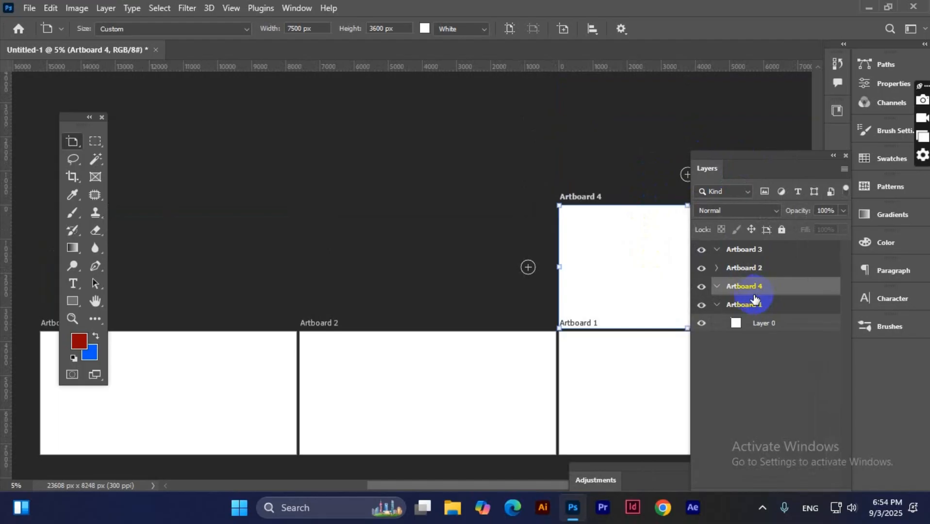
Collapse Artboard 4 in the layer stack, select Artboard 2, and reposition the Layers panel away from that artboard
left_click_drag(739, 157, 361, 126)
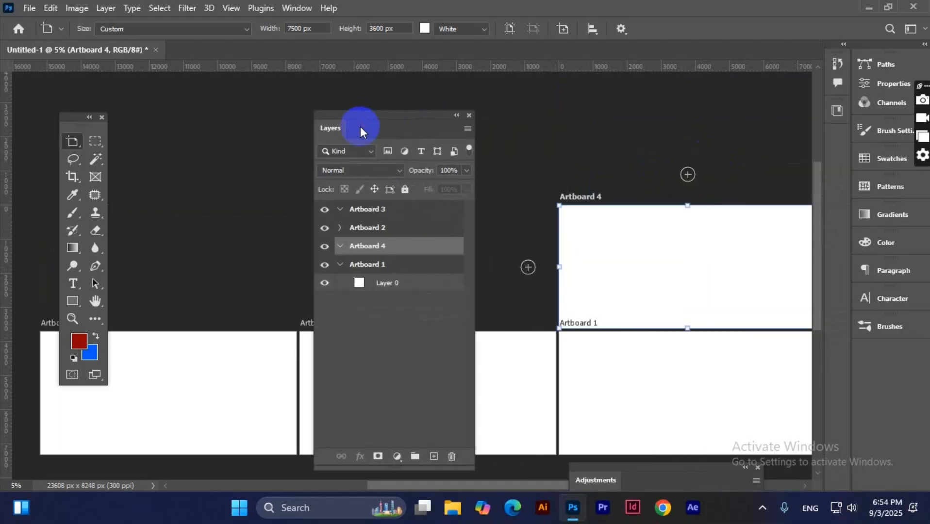
left_click(338, 263)
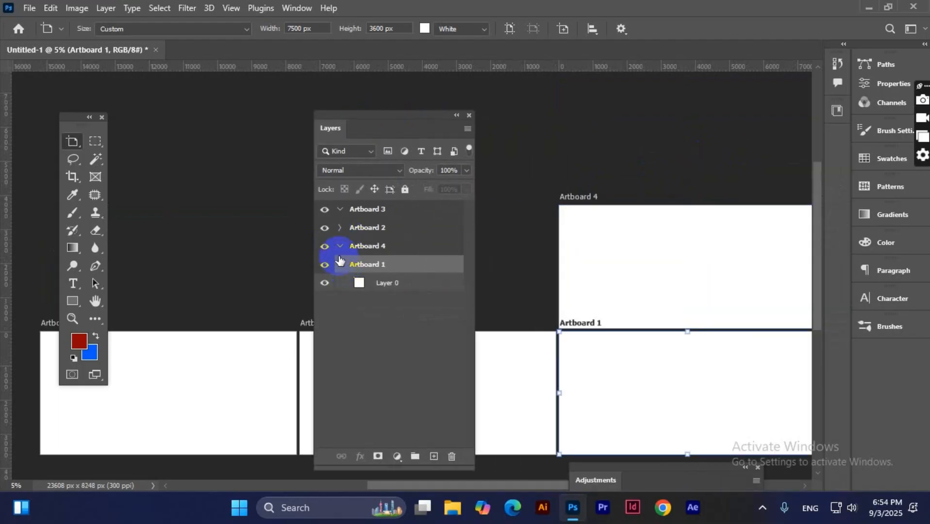
left_click(333, 234)
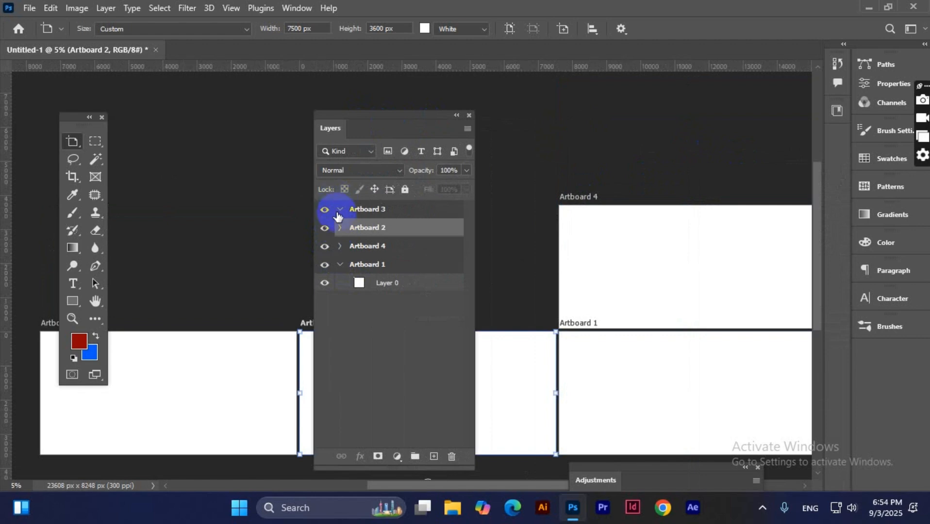
left_click_drag(377, 138, 734, 165)
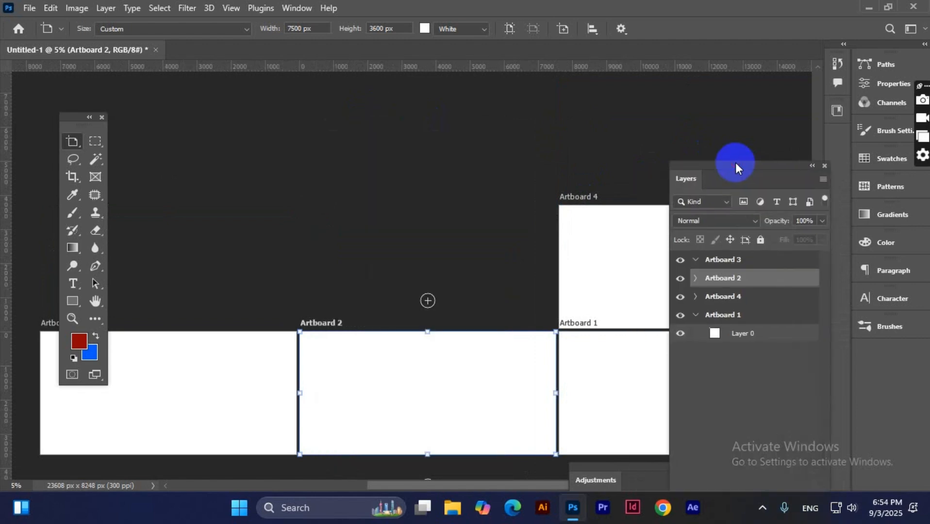
Undo all the artboard additions back to the original 1080 x 1080 px document with only its Background layer
key("ctrl+z")
key("ctrl+z")
key("ctrl+z")
key("ctrl+z")
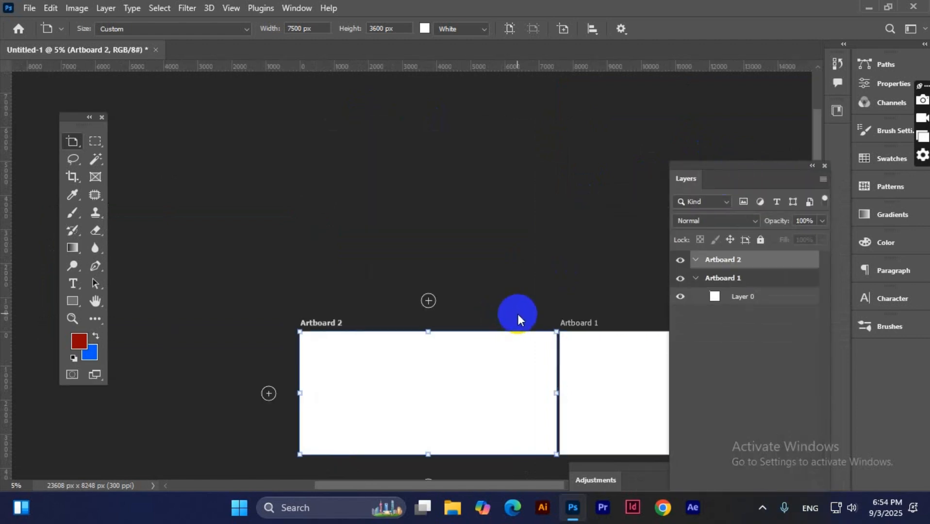
key("ctrl+z")
key("ctrl+z")
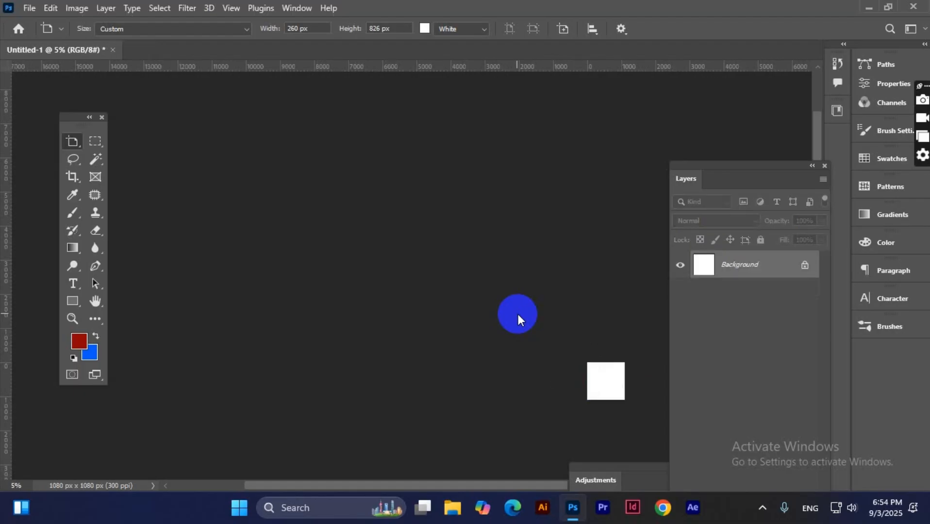
Fit the whole square canvas in view at 50% and close the floating Adjustments panel
key("ctrl+plus")
key("ctrl+plus")
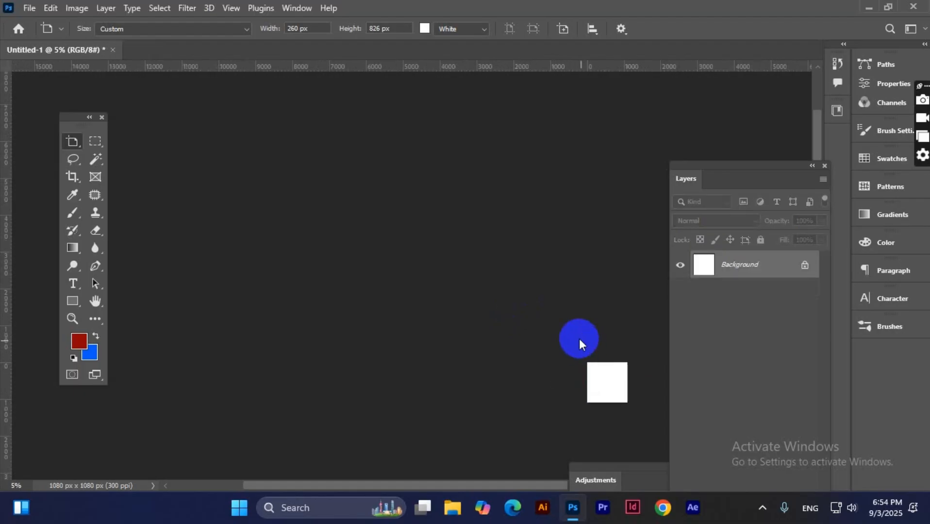
key("ctrl+plus")
key("ctrl+plus")
key("ctrl+plus")
key("ctrl+plus")
key("ctrl+plus")
key("ctrl+plus")
key("ctrl+plus")
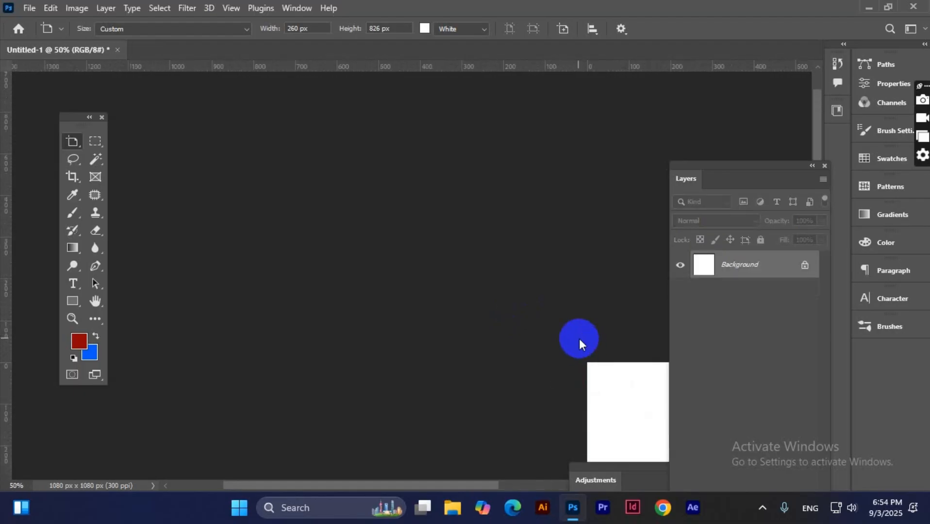
left_click_drag(580, 364, 239, 158)
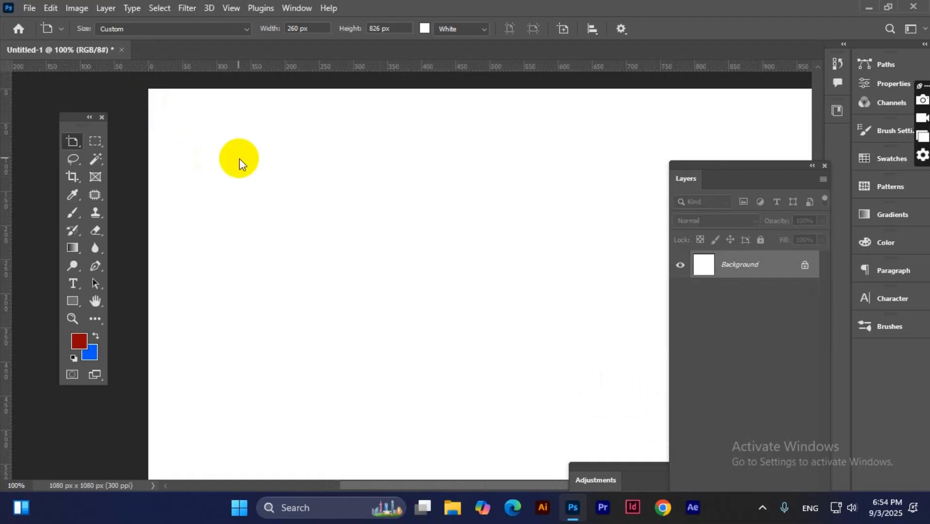
key("ctrl+minus")
key("ctrl+minus")
left_click_drag(432, 249, 387, 216)
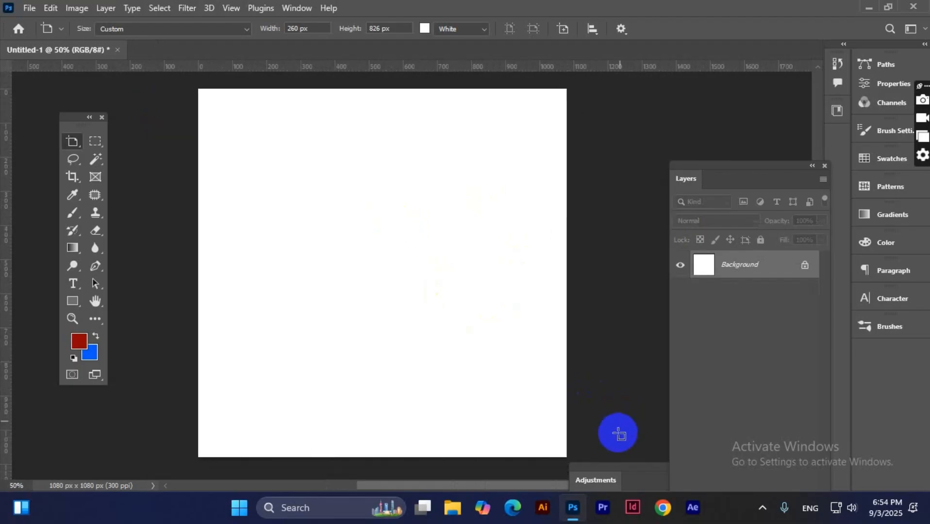
left_click_drag(625, 468, 630, 464)
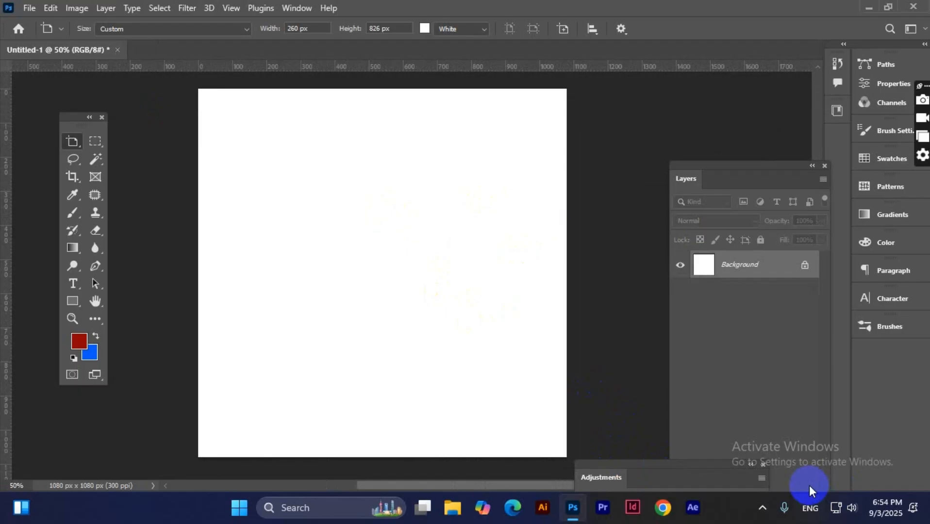
left_click(763, 463)
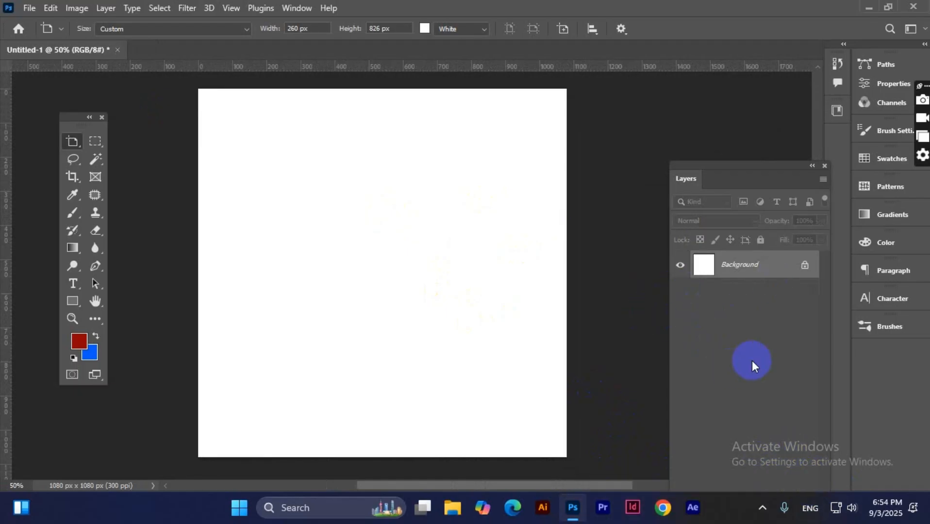
Draw a wide selection with the Rectangular Marquee Tool on the upper canvas and shift it toward the upper-left corner
left_click(95, 143)
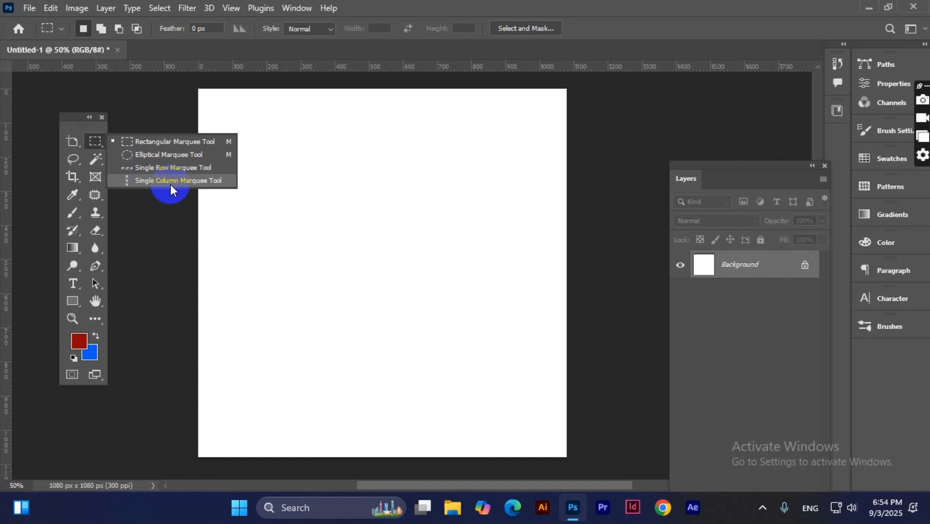
left_click(142, 143)
left_click_drag(229, 111, 493, 259)
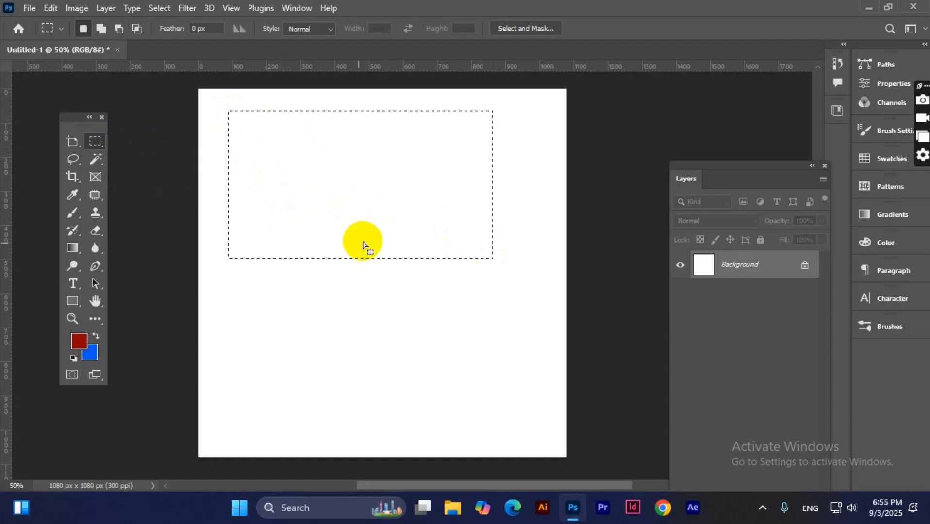
left_click_drag(374, 233, 352, 220)
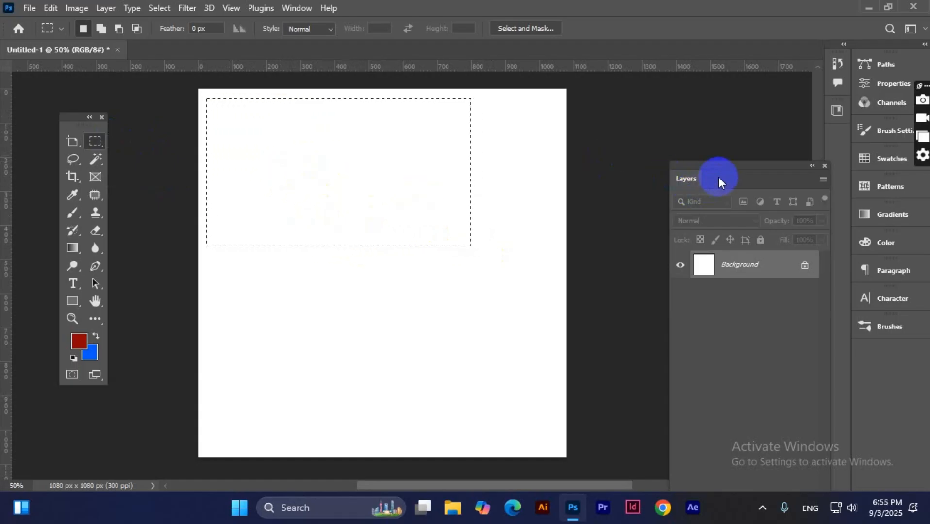
Move the Layers panel higher so it is fully visible, and set the marquee to Add to selection
left_click_drag(718, 176, 709, 99)
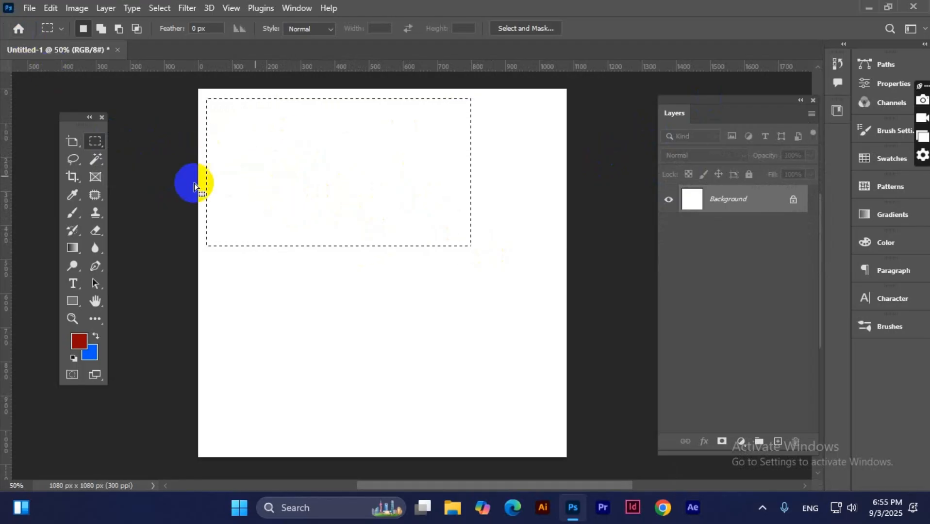
left_click(102, 30)
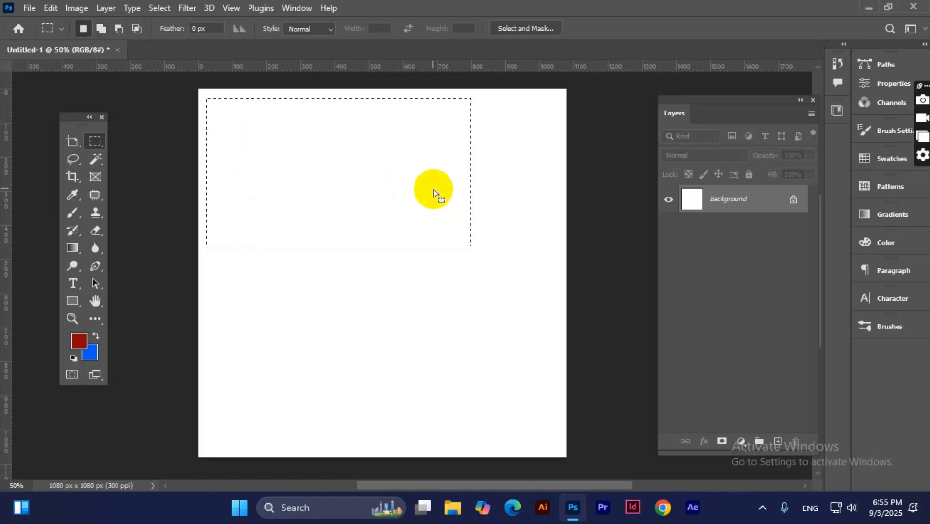
left_click(101, 28)
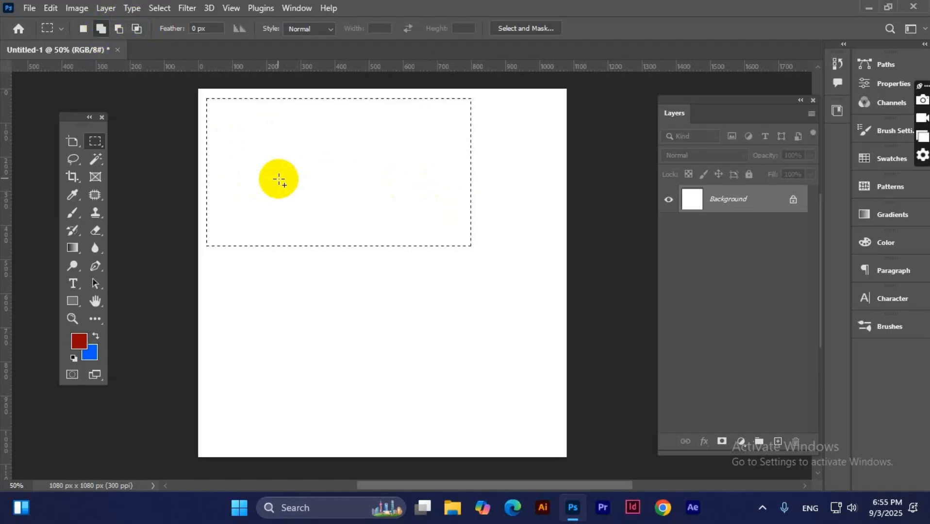
Add three overlapping rectangles to the selection, stepping down toward the canvas's lower-right area
left_click_drag(280, 179, 387, 388)
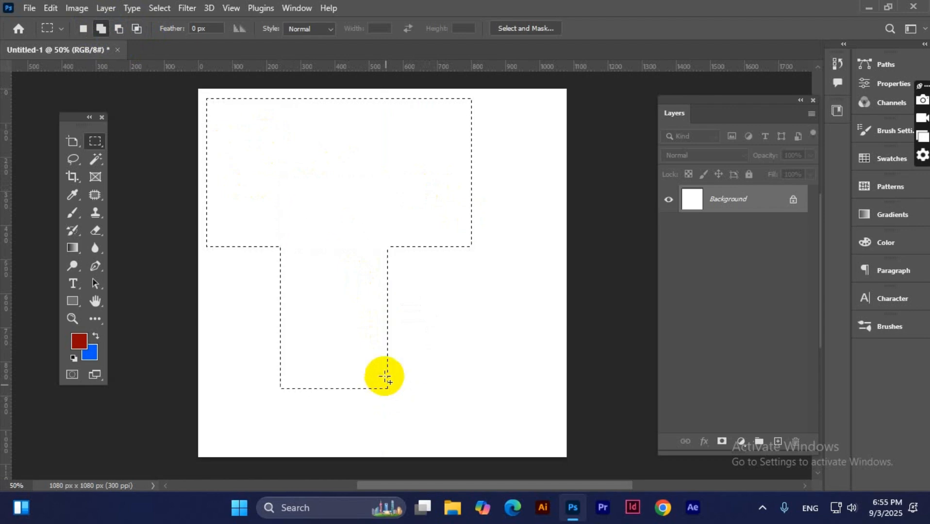
left_click_drag(324, 278, 496, 355)
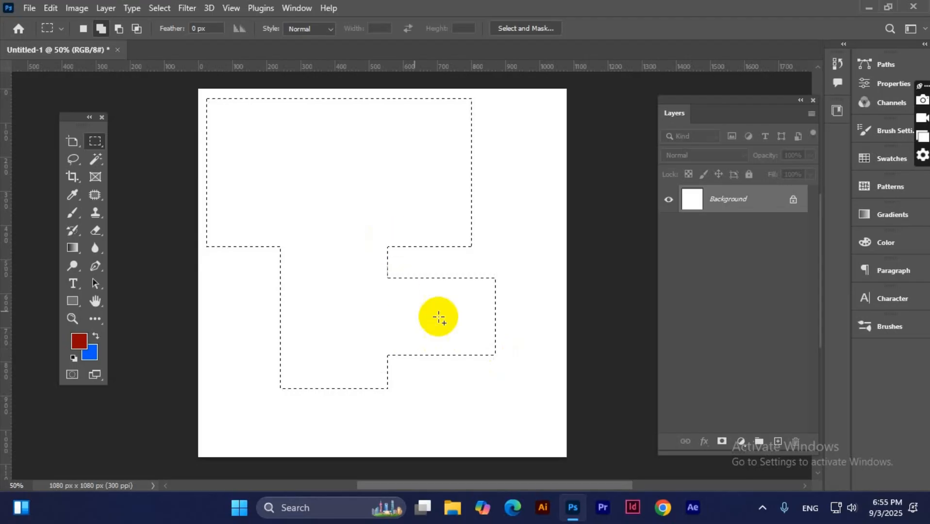
left_click_drag(433, 313, 521, 425)
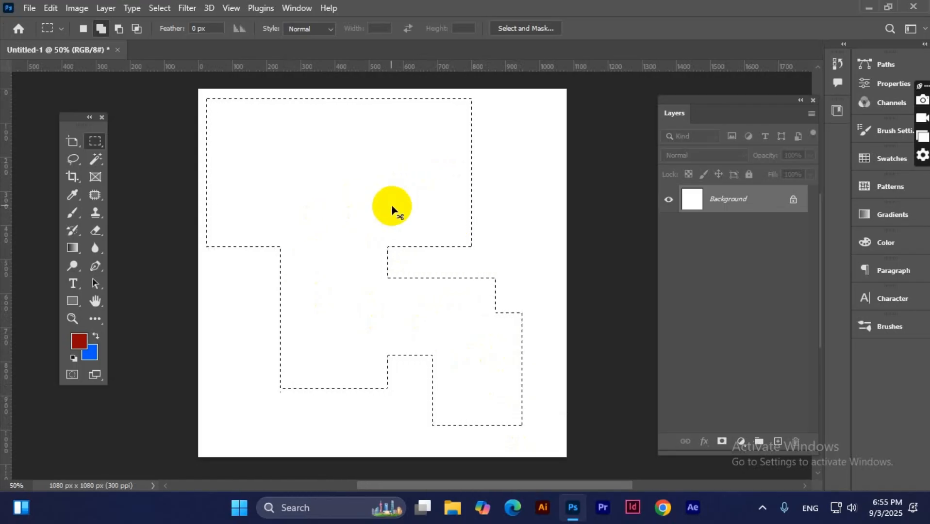
Undo the three rectangles added to the selection
key("ctrl+z")
key("ctrl+z")
key("ctrl+z")
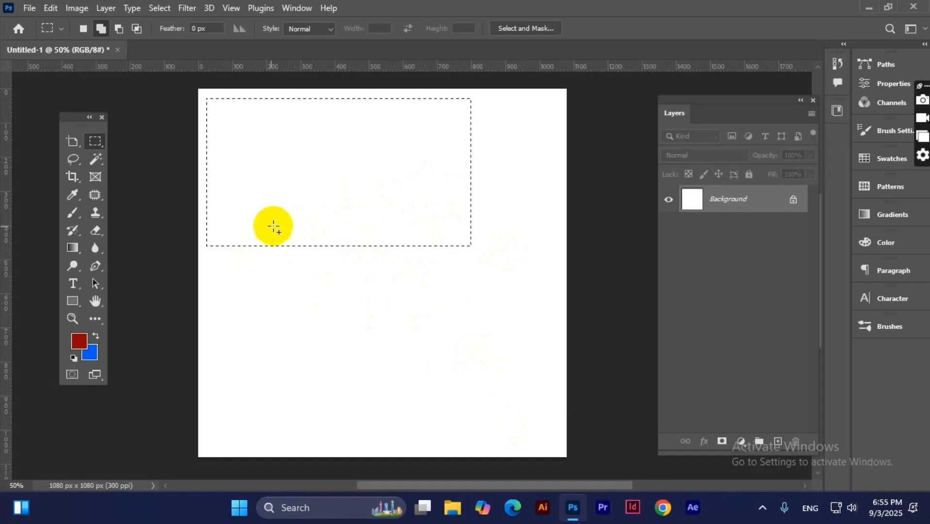
Add two overlapping rectangles to the selection, one extending below its middle and one continuing toward the canvas's right side
left_click_drag(286, 184, 374, 332)
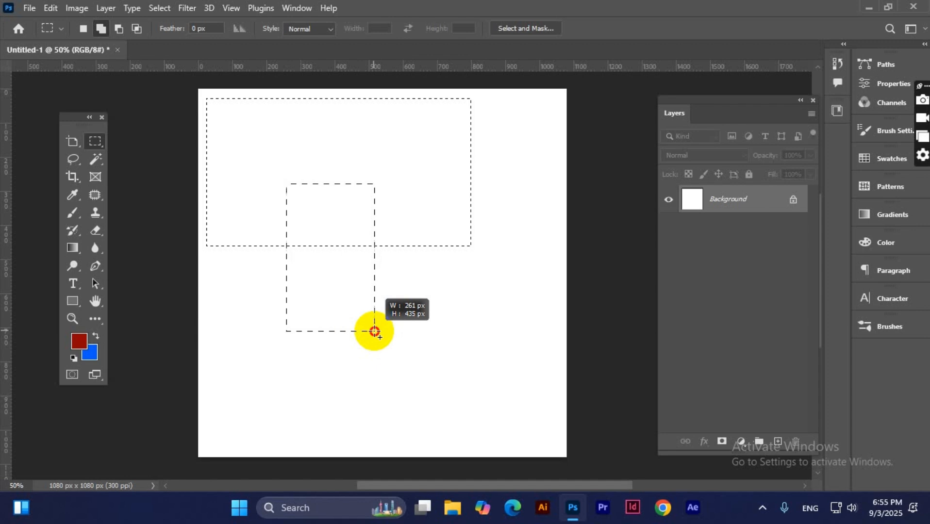
mouse_move(374, 332)
left_mouse_down()
mouse_move(359, 274)
mouse_move(388, 334)
left_mouse_up()
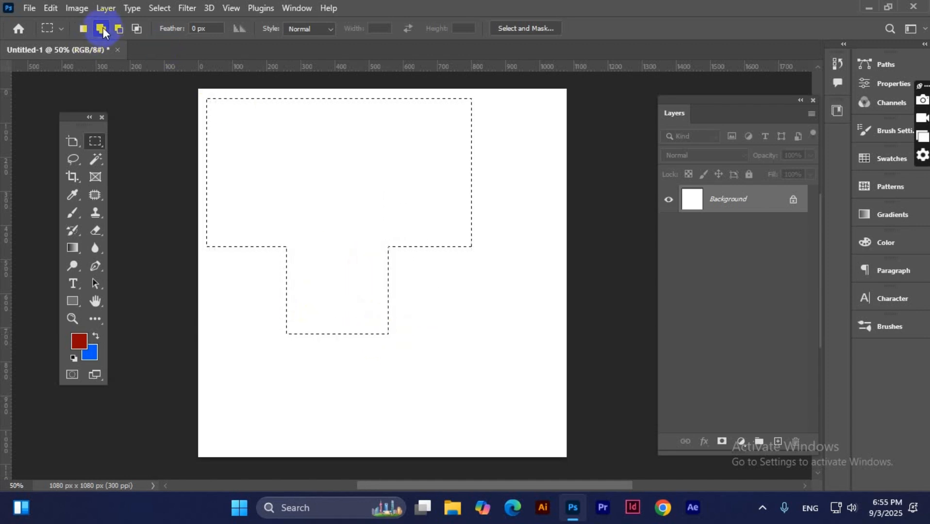
left_click_drag(351, 273, 517, 356)
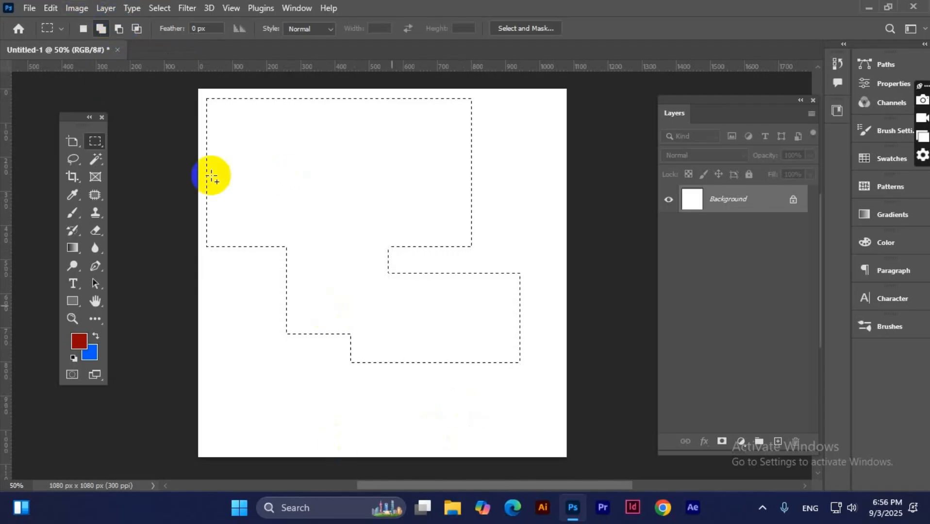
Use Subtract from selection to cut away three rectangles, leaving an L-shaped selection in the canvas's upper-left area
left_click(118, 28)
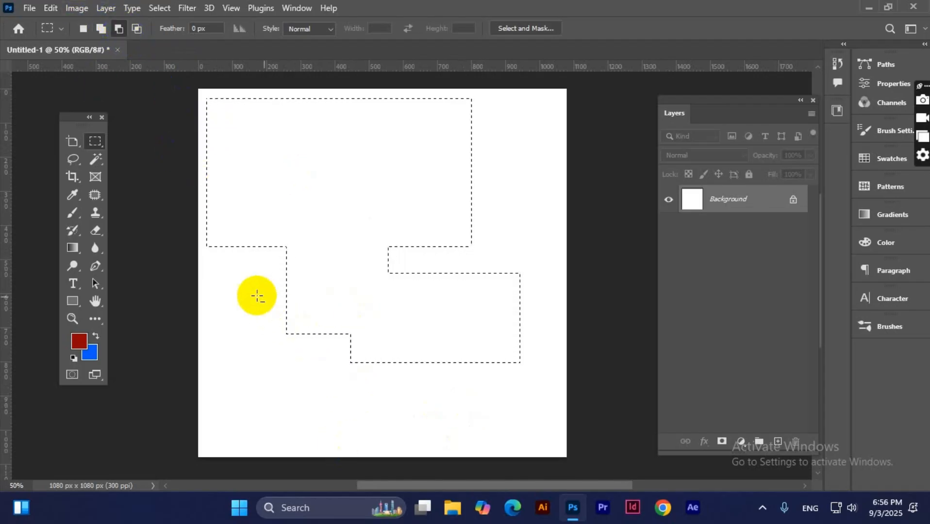
left_click_drag(253, 286, 556, 408)
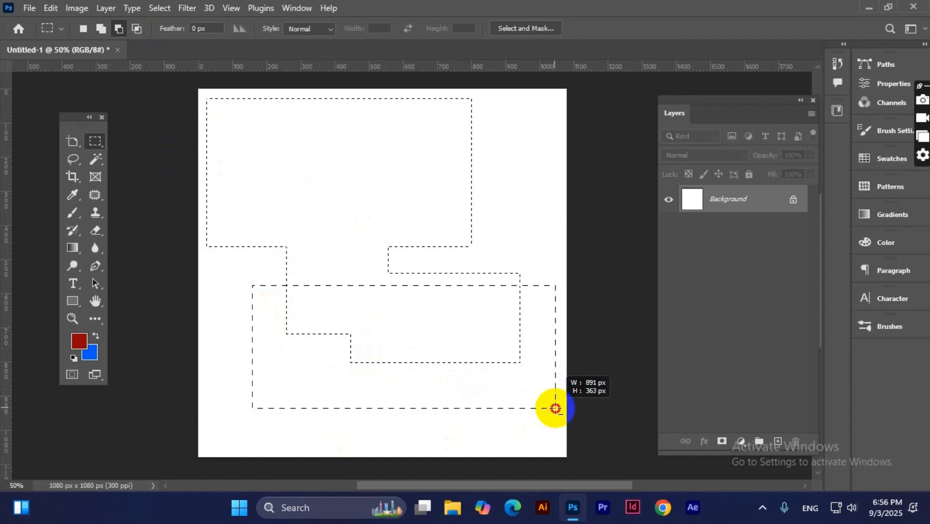
left_click_drag(556, 409, 551, 408)
left_click_drag(312, 143, 542, 336)
left_click_drag(401, 201, 200, 330)
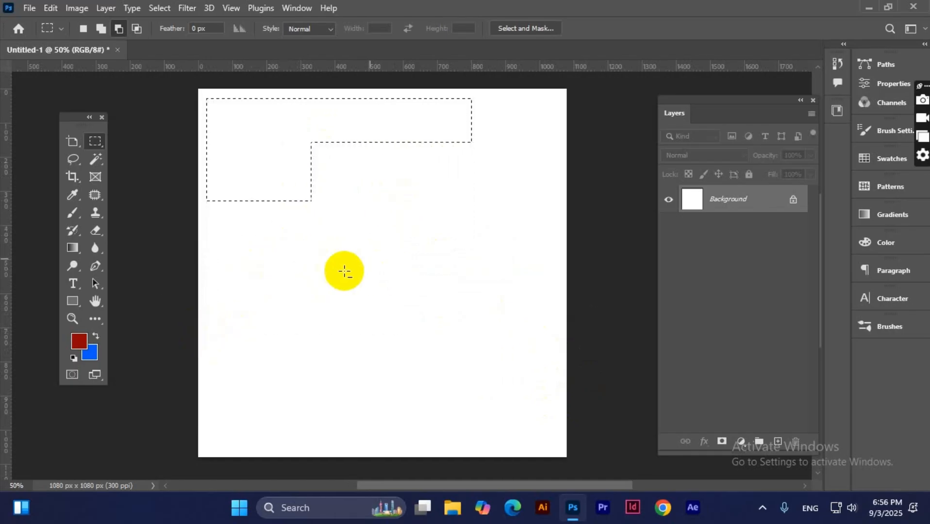
Switch the toolbox from the Artboard Tool to the Move Tool, and set the Rectangular Marquee Tool to New selection
left_click_drag(70, 143, 104, 143)
left_click(87, 142)
right_click(87, 143)
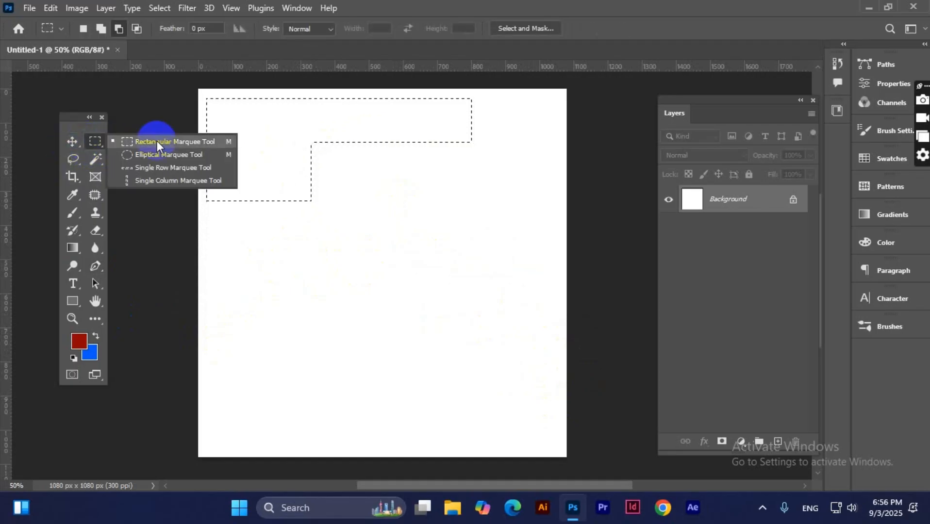
left_click(119, 29)
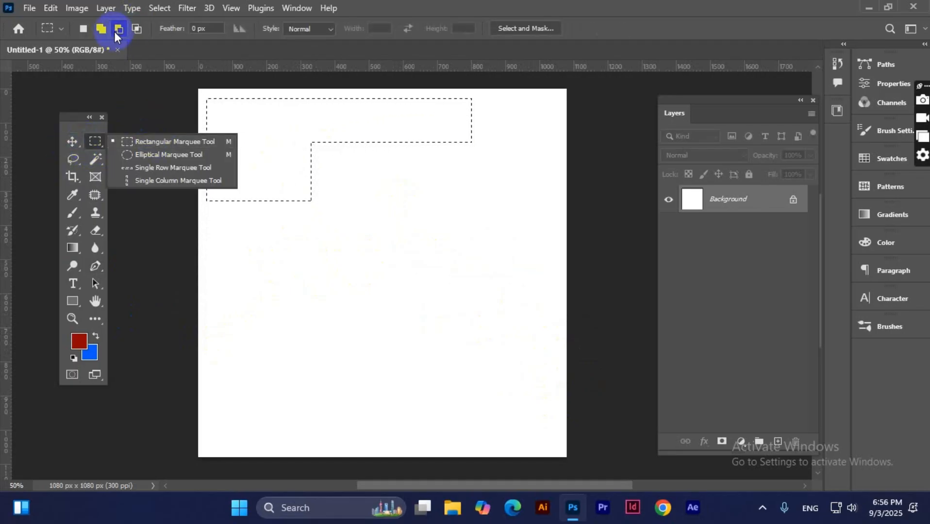
left_click(82, 31)
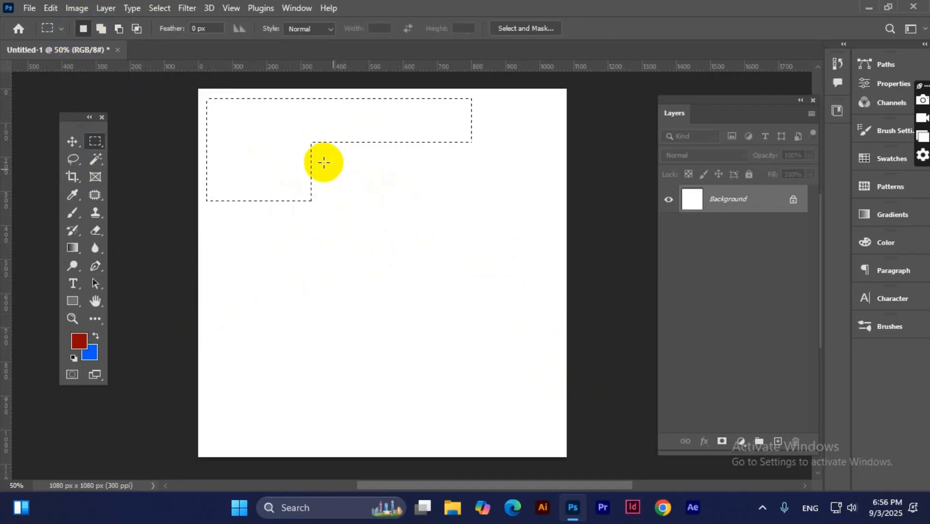
Draw three successive rectangular selections, each replacing the previous one, ending with a tall rectangle over the canvas's centre-right
left_click_drag(372, 191, 517, 361)
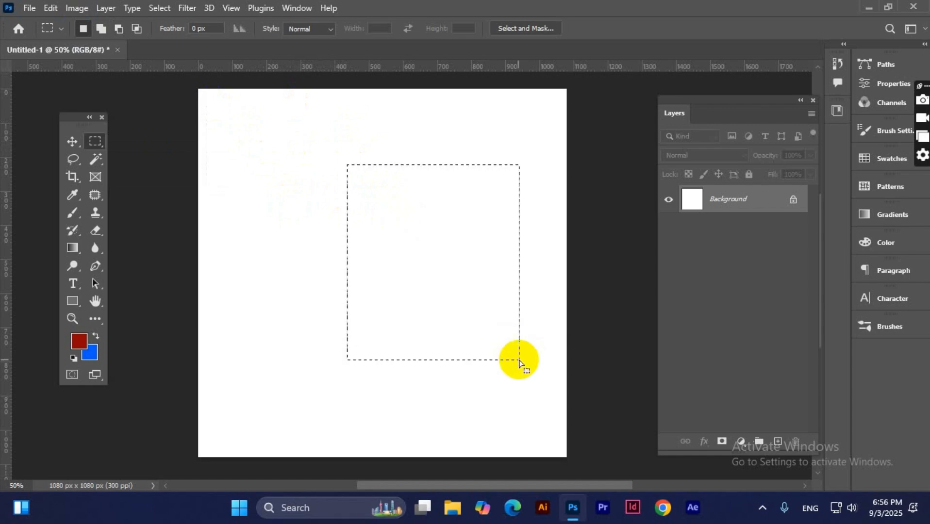
left_click_drag(251, 214, 405, 411)
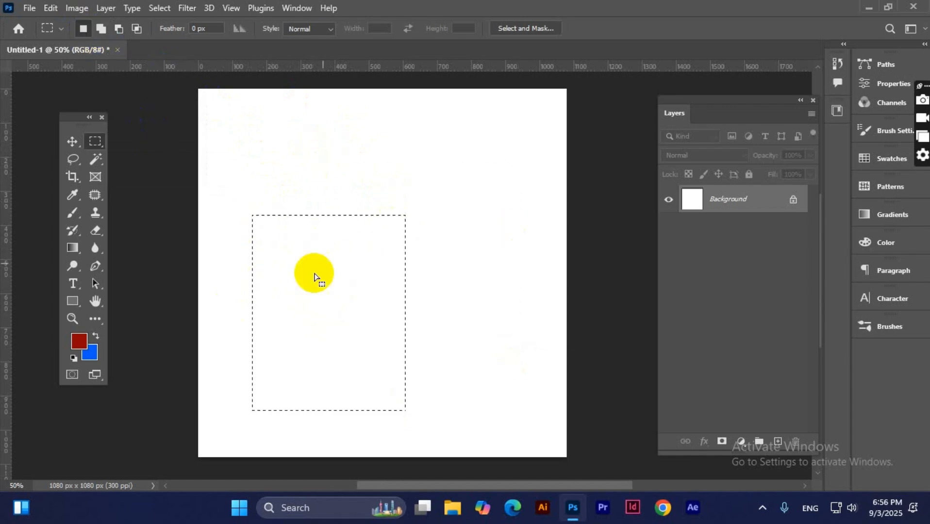
left_click_drag(295, 119, 519, 418)
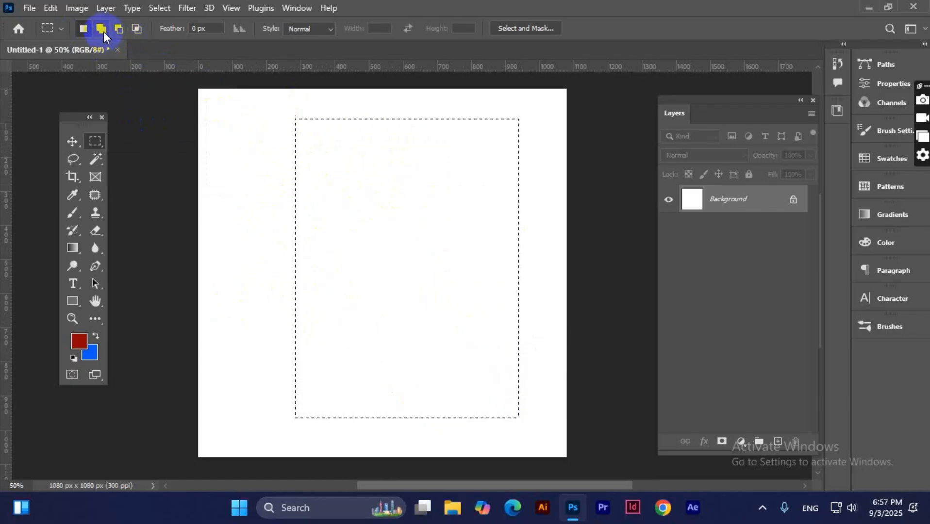
Use Intersect with selection to draw two overlapping rectangles, the second about 455 x 269 px, keeping only the common area
left_click(120, 30)
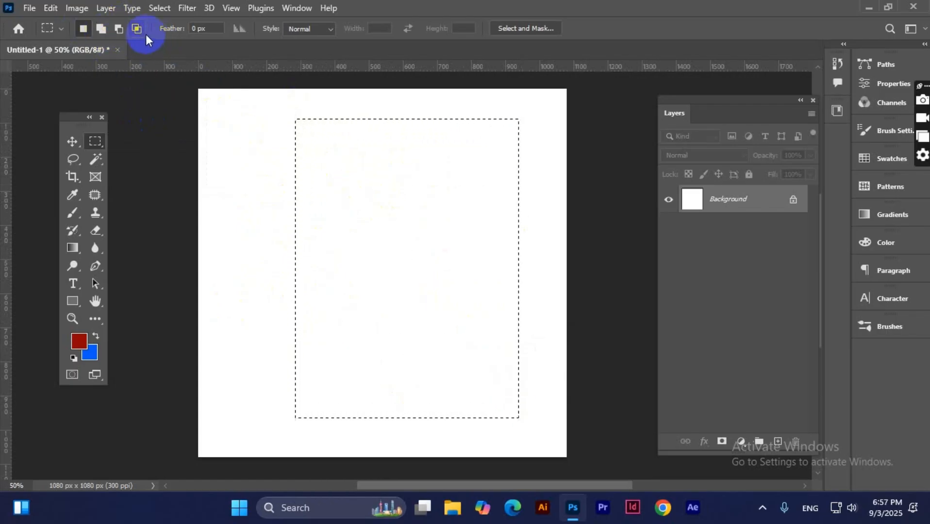
left_click(138, 28)
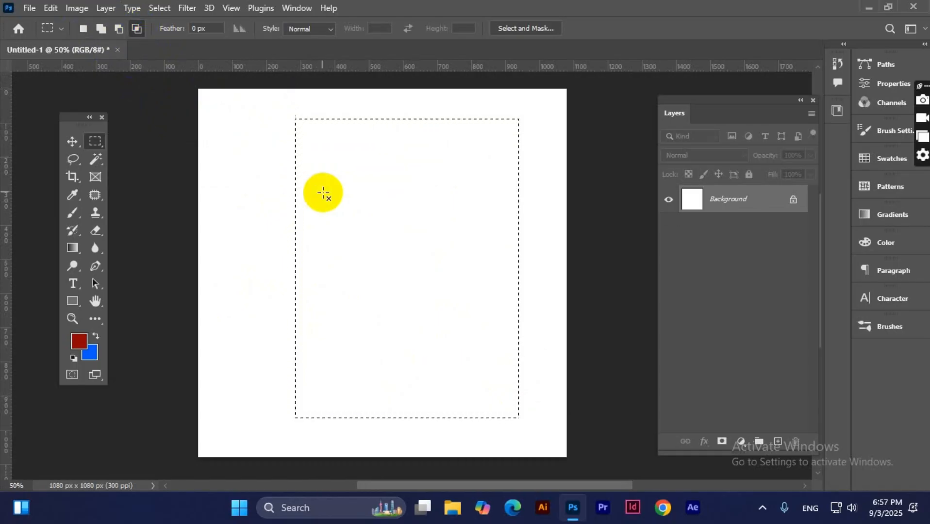
left_click_drag(266, 163, 422, 356)
left_click_drag(326, 199, 481, 290)
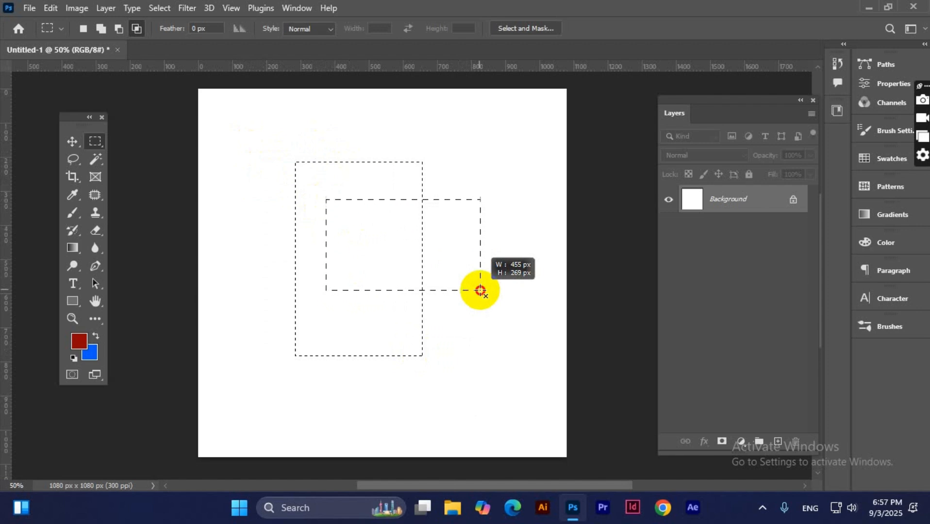
left_click_drag(481, 291, 481, 290)
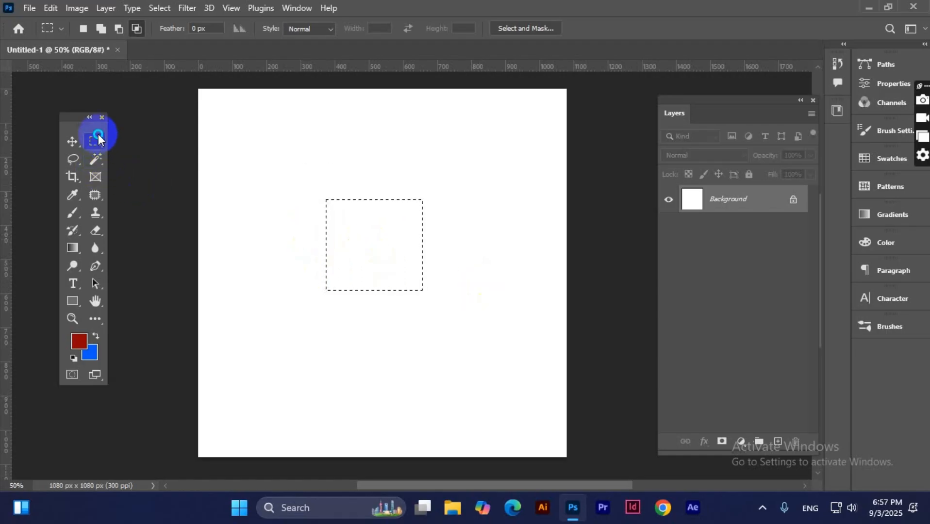
Use the Elliptical Marquee Tool to draw elliptical selections, trying a 461 x 461 px circle and finishing with a wide ellipse in the canvas's upper-right area
left_click_drag(98, 133, 172, 160)
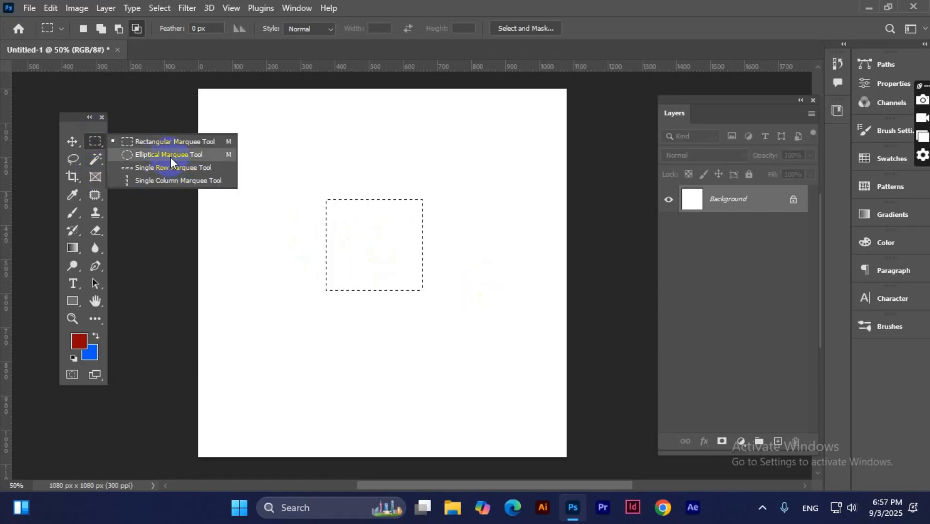
left_click_drag(173, 154, 173, 154)
left_click_drag(275, 144, 557, 120)
left_click_drag(545, 118, 505, 302)
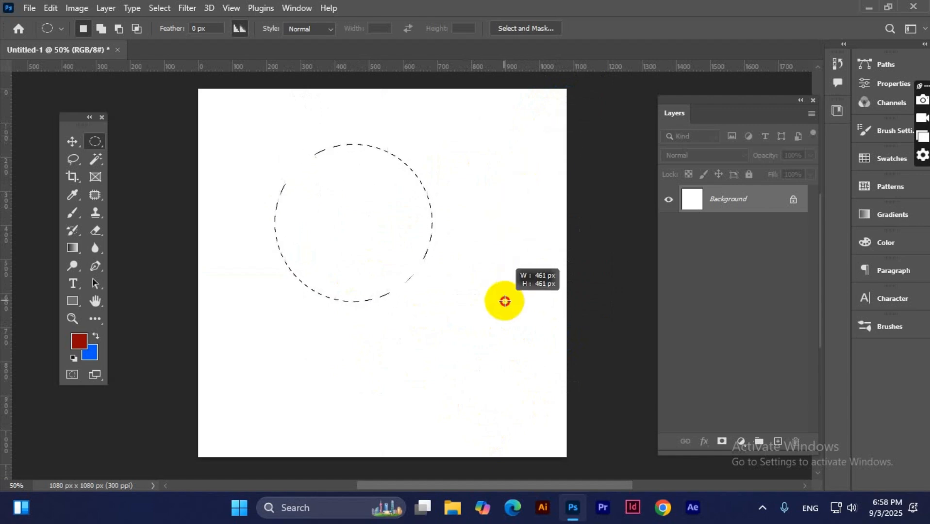
left_click_drag(505, 302, 547, 271)
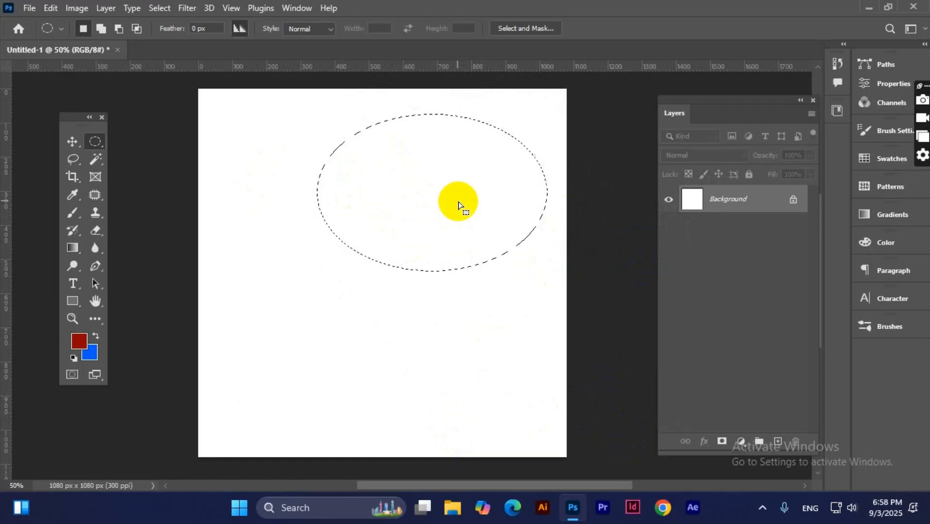
Add a tall ellipse below the wide one with Add to selection, and cut away five overlapping ellipses with Subtract from selection
left_click(101, 28)
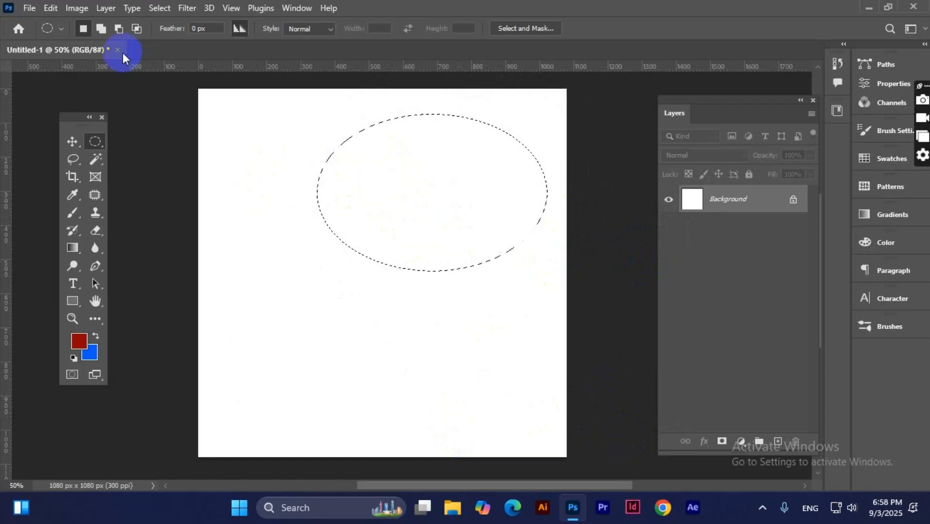
left_click_drag(345, 205, 496, 402)
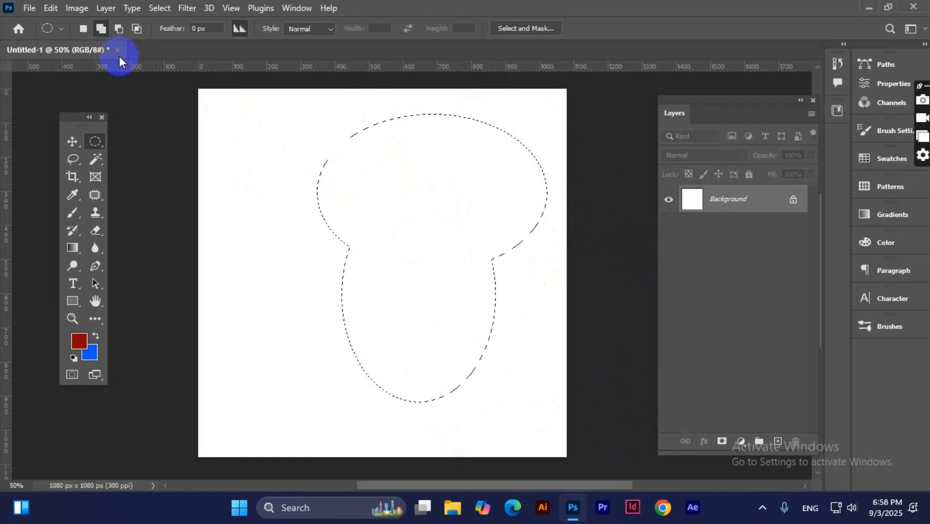
left_click(118, 28)
left_click_drag(301, 270, 543, 422)
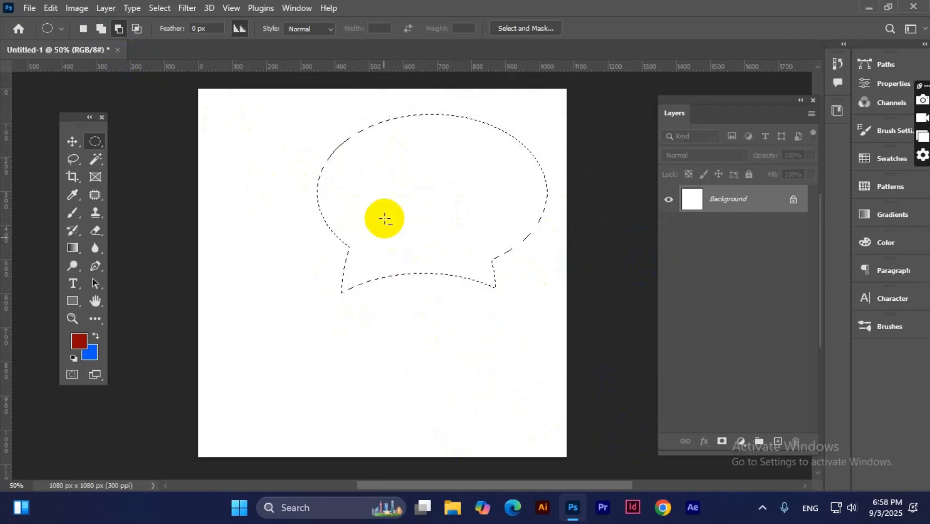
left_click_drag(389, 194, 578, 366)
left_click_drag(375, 174, 517, 316)
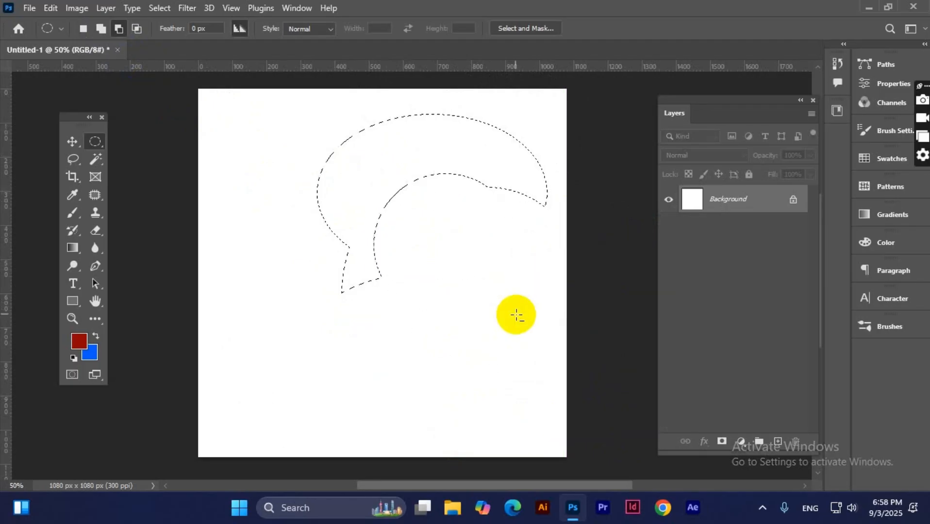
left_click_drag(488, 145, 492, 378)
left_click_drag(505, 306, 550, 150)
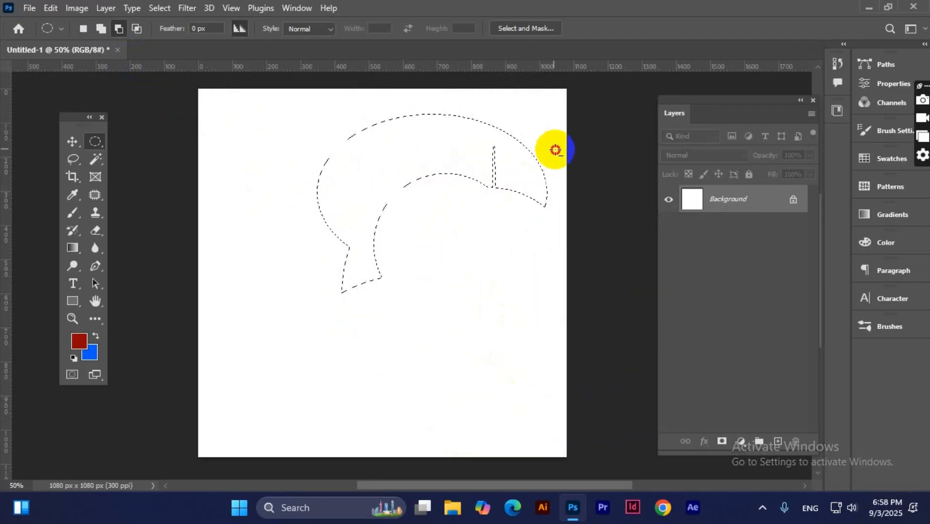
Select one pixel row across the canvas's middle with the Single Row Marquee Tool, and replace it with a Single Column Marquee selection left of centre
right_click(95, 141)
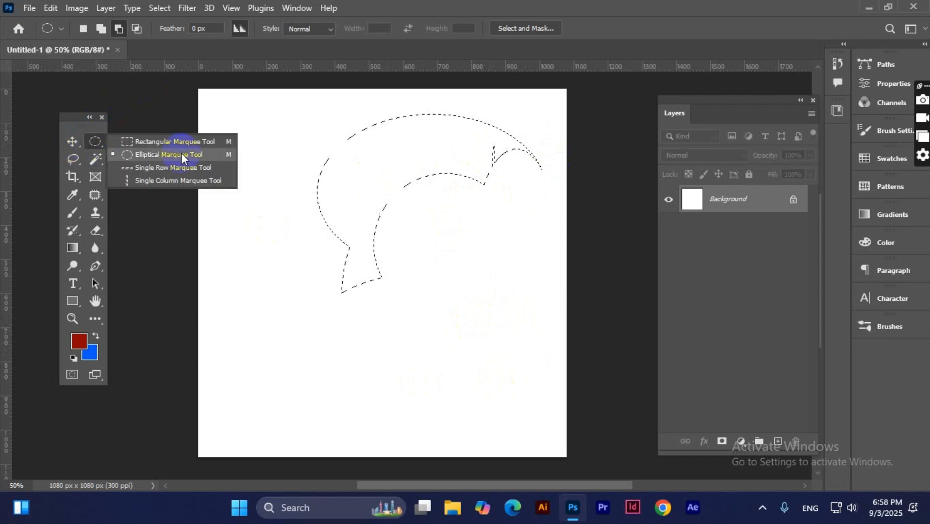
left_click(149, 168)
left_click_drag(241, 280, 439, 290)
right_click(95, 141)
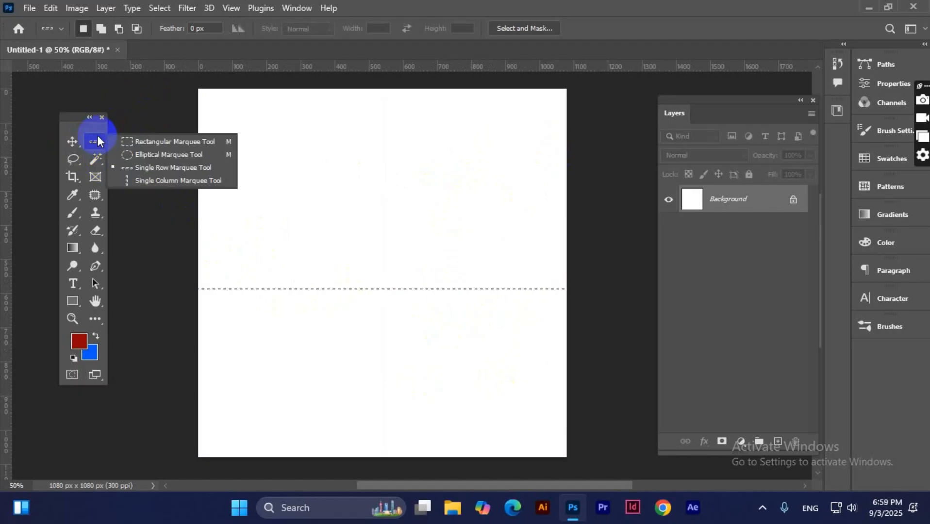
left_click(139, 183)
left_click_drag(360, 131, 363, 317)
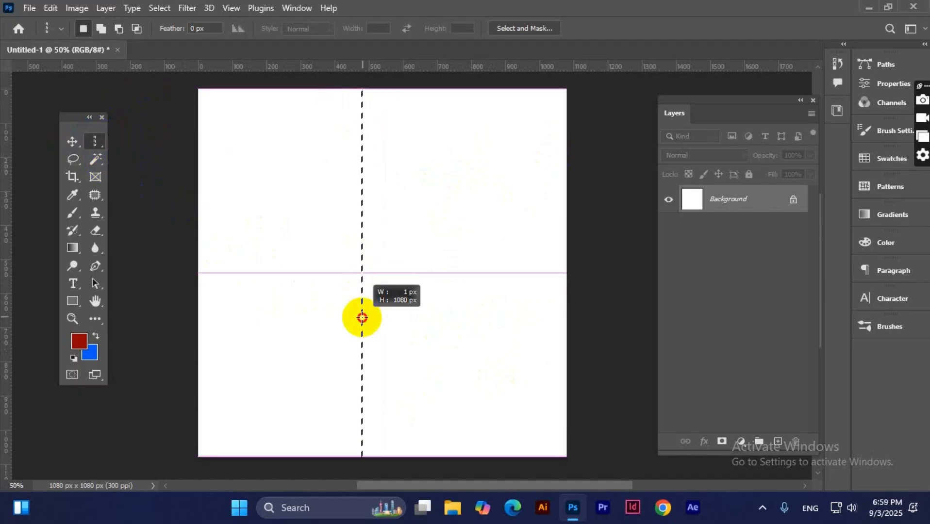
Clear the column selection and switch from the marquee tools, reset to the Rectangular Marquee Tool, to the Lasso Tool
right_click(100, 138)
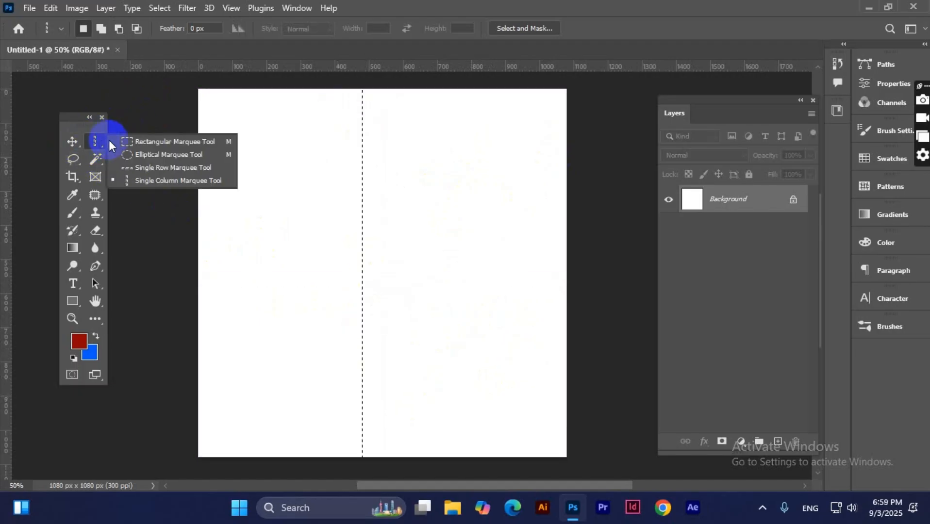
left_click(138, 142)
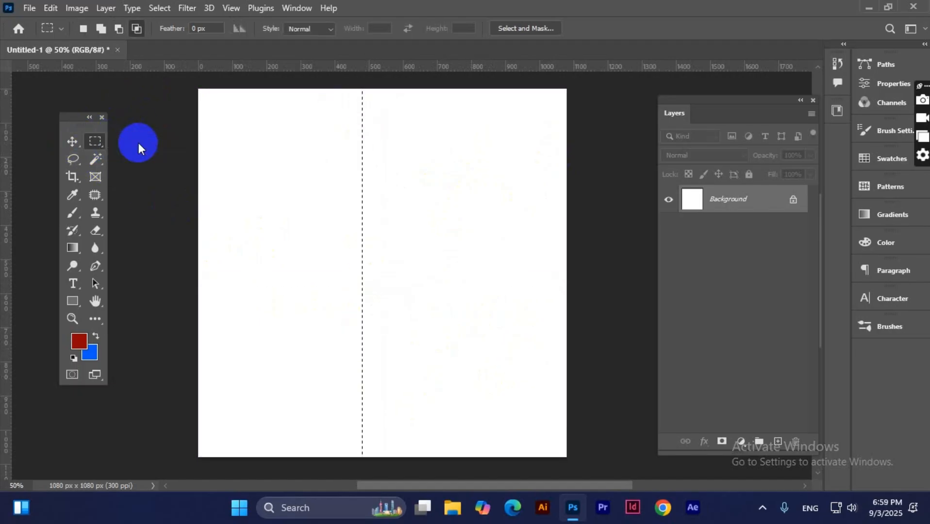
left_click(72, 142)
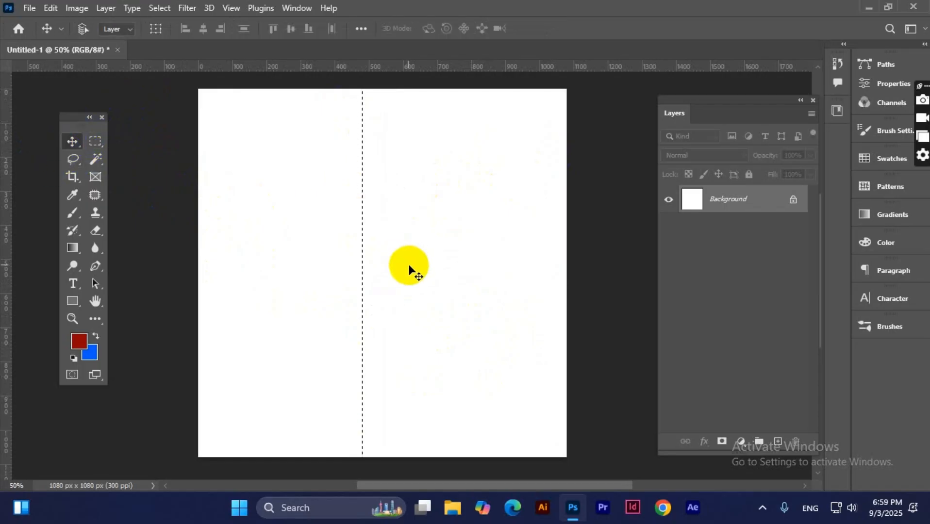
key("ctrl+d")
left_click(77, 162)
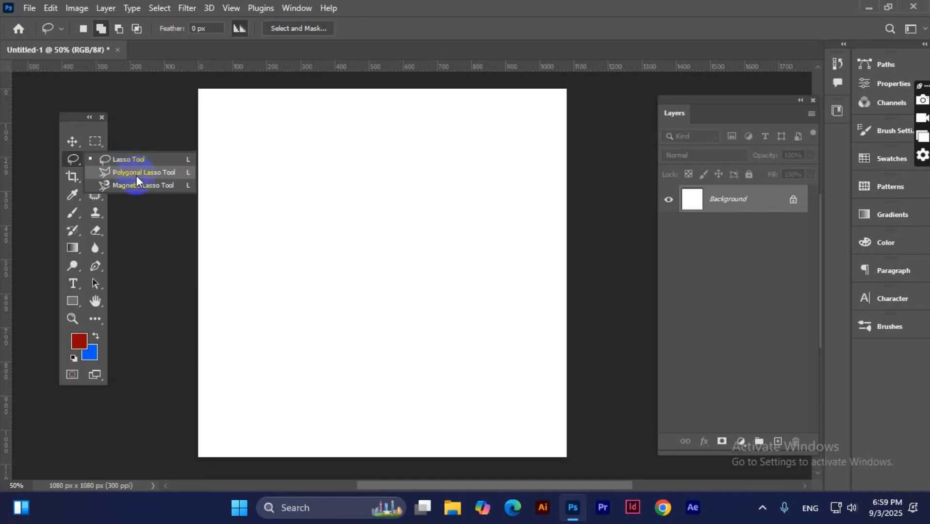
Place the black T-shirt image "Generated Image August 29, 2025 - 10_39AM (5).jpeg" from Downloads as an embedded object filling the canvas
left_click(32, 8)
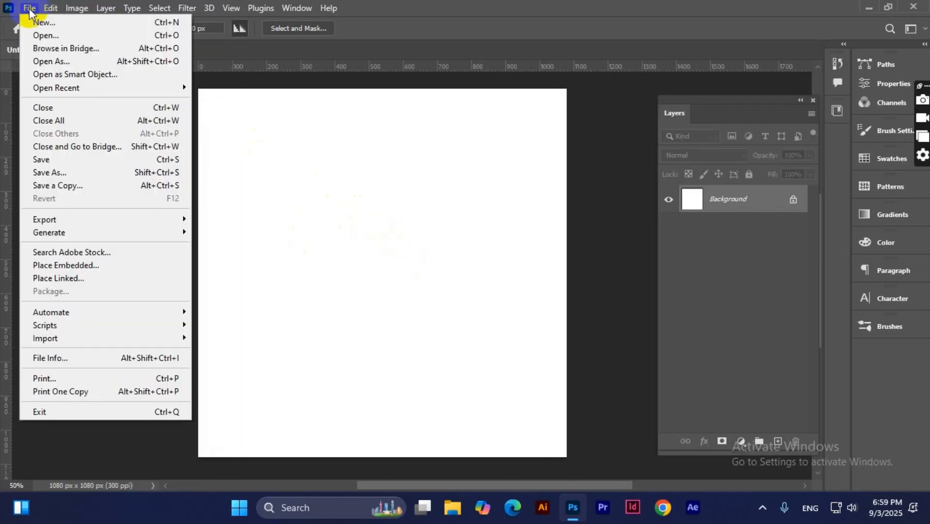
left_click(59, 266)
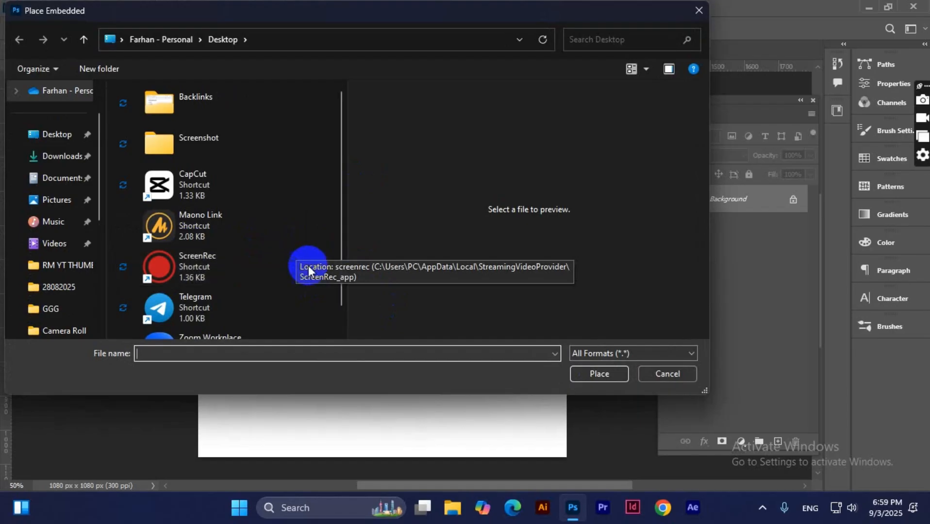
scroll(233, 242, "down", 1)
left_click(53, 156)
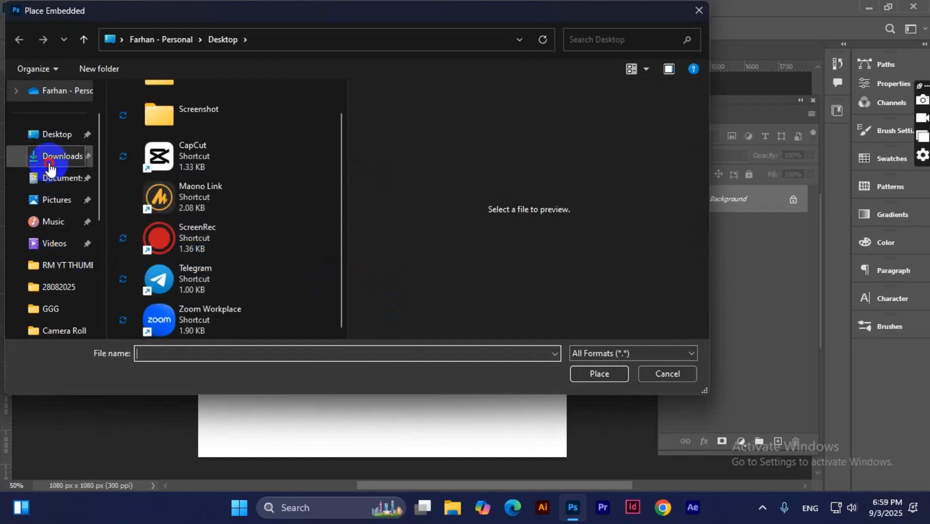
scroll(247, 199, "down", 10)
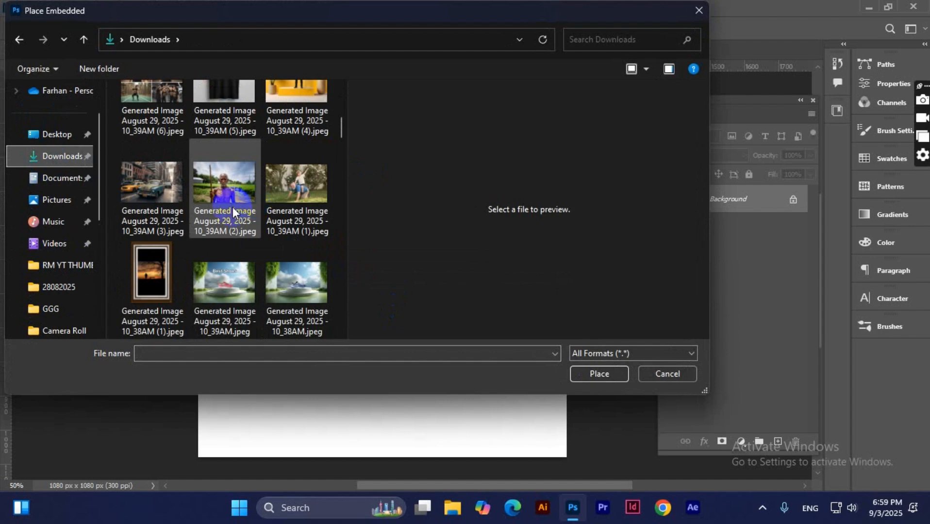
scroll(232, 208, "up", 3)
left_click(211, 239)
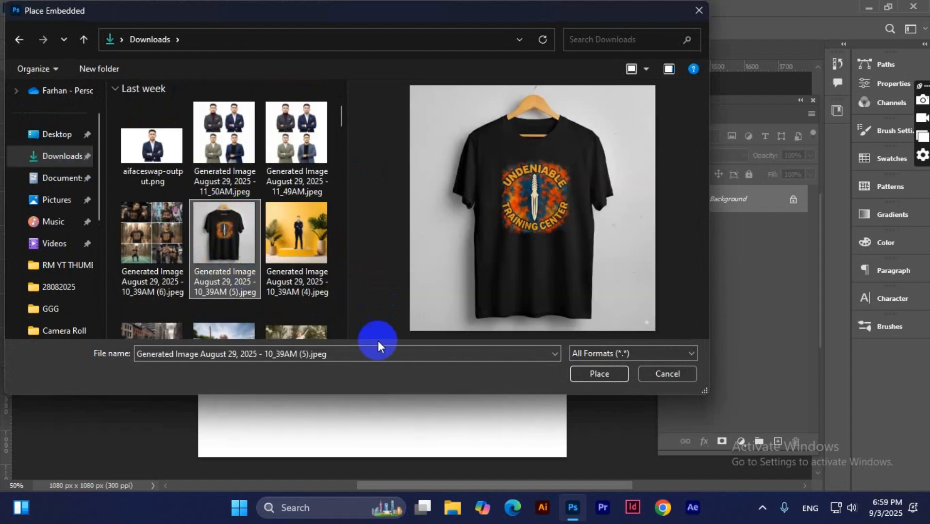
left_click(620, 375)
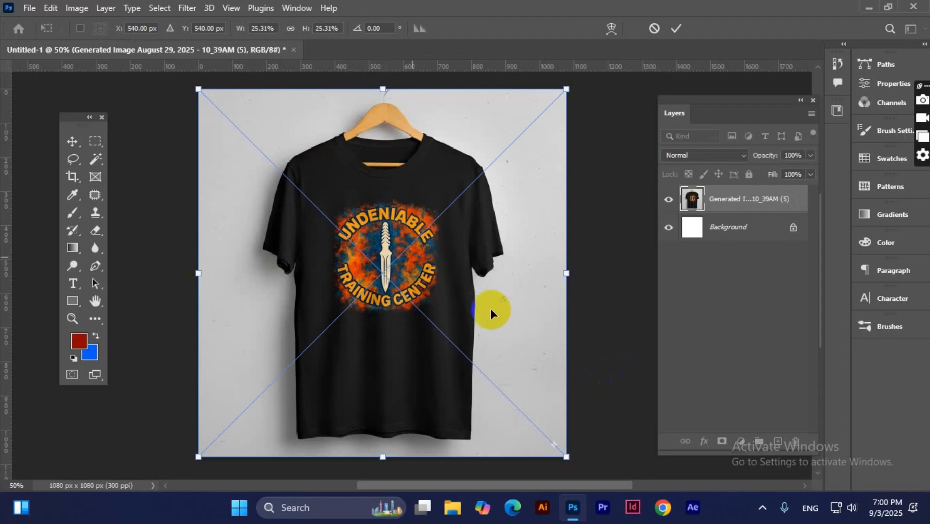
left_click(678, 30)
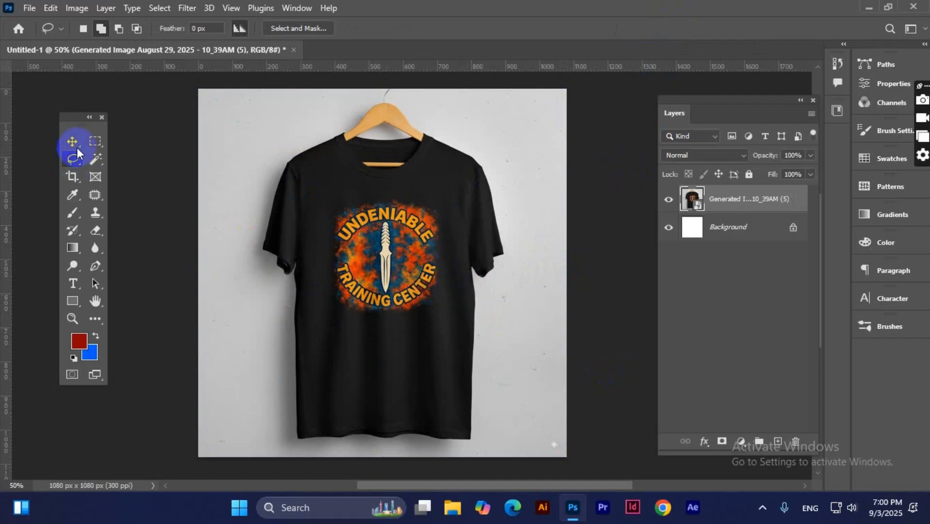
Shift the placed T-shirt image slightly to the left with the Move Tool
left_click(73, 142)
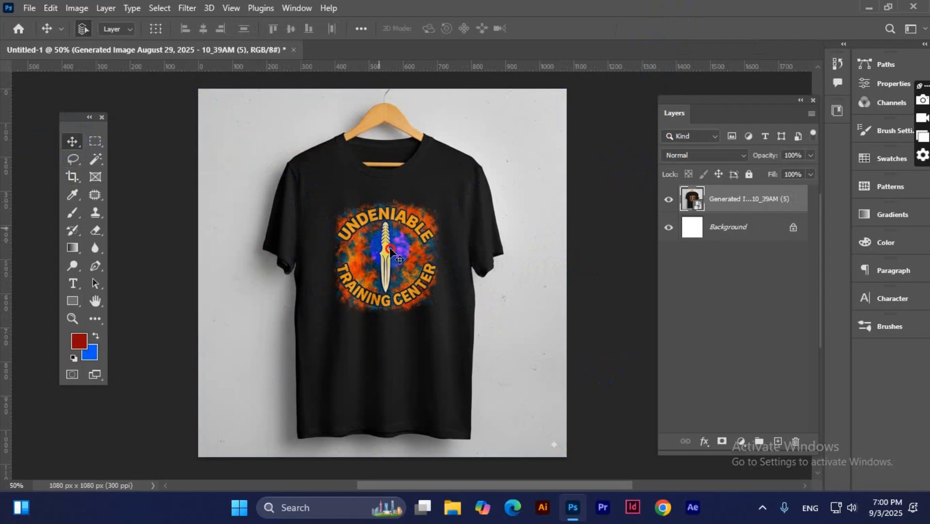
left_click_drag(341, 209, 373, 236)
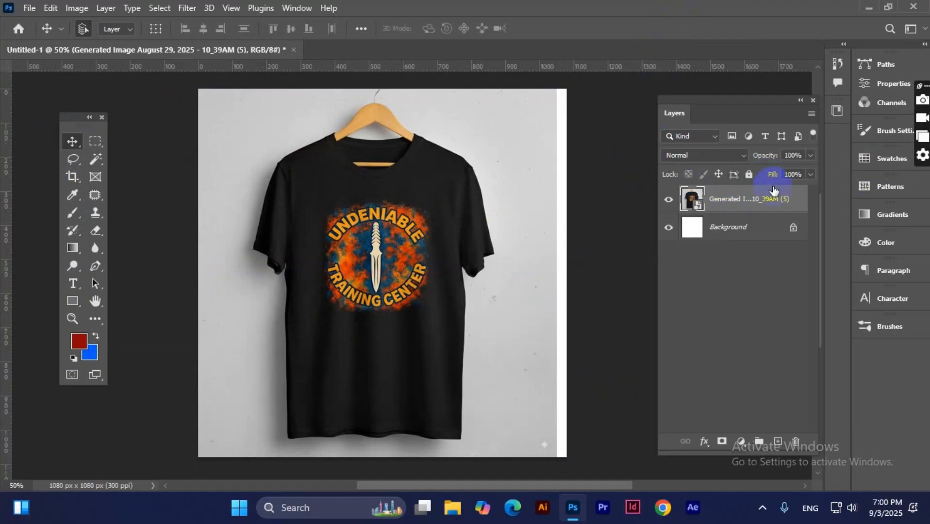
Magnify the screen with Windows Magnifier to examine the image's right edge and the layers, and return to 100% with Magnifier minimized
key("super+plus")
key("super+plus")
key("super+plus")
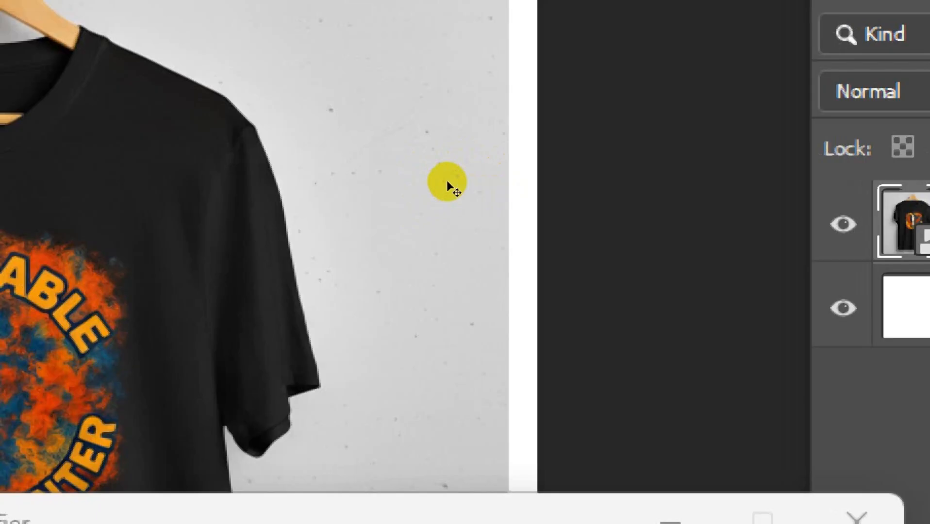
key("super+minus")
key("super+minus")
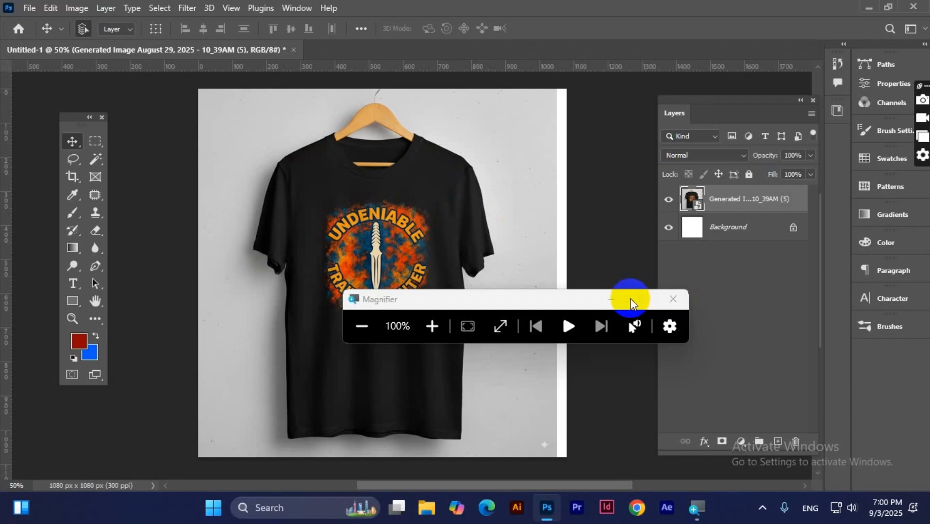
left_click(611, 300)
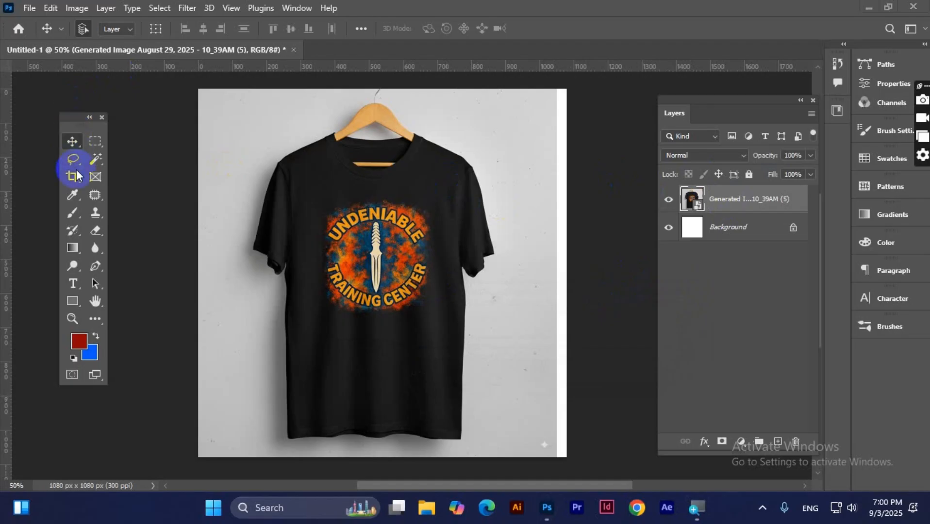
Move the T-shirt image around the canvas in several short shifts, finishing with it aligned to the canvas edges
mouse_move(372, 235)
left_mouse_down()
mouse_move(422, 231)
mouse_move(351, 221)
mouse_move(343, 254)
mouse_move(339, 236)
mouse_move(355, 254)
mouse_move(384, 240)
left_mouse_up()
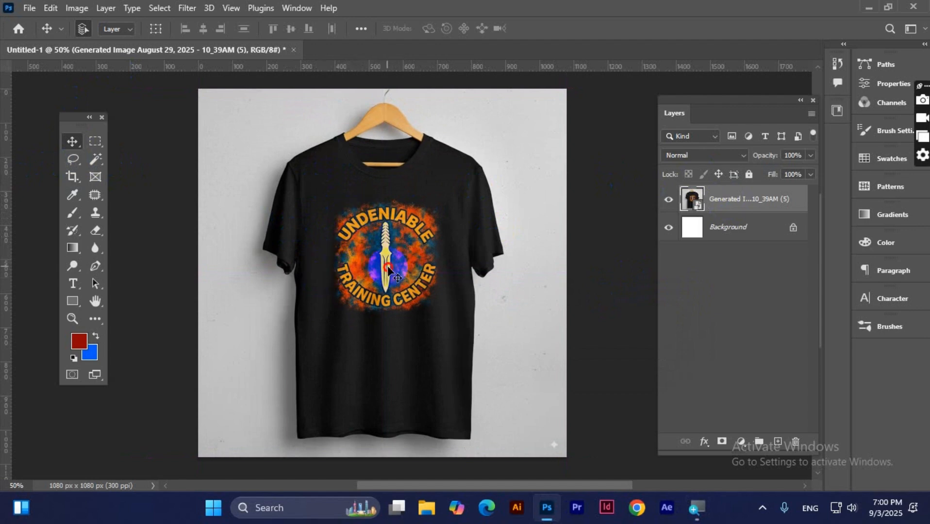
mouse_move(401, 265)
left_mouse_down()
mouse_move(396, 330)
mouse_move(361, 276)
mouse_move(411, 276)
left_mouse_up()
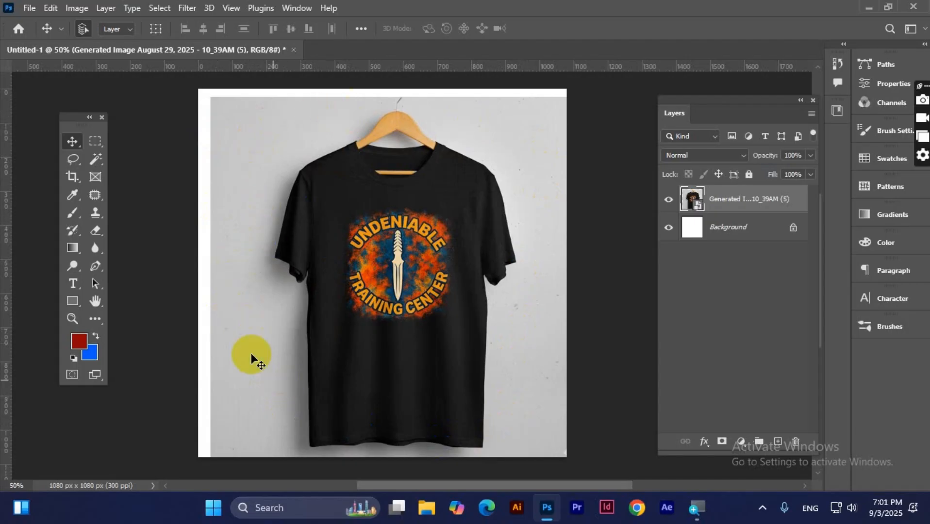
left_click_drag(373, 334, 353, 322)
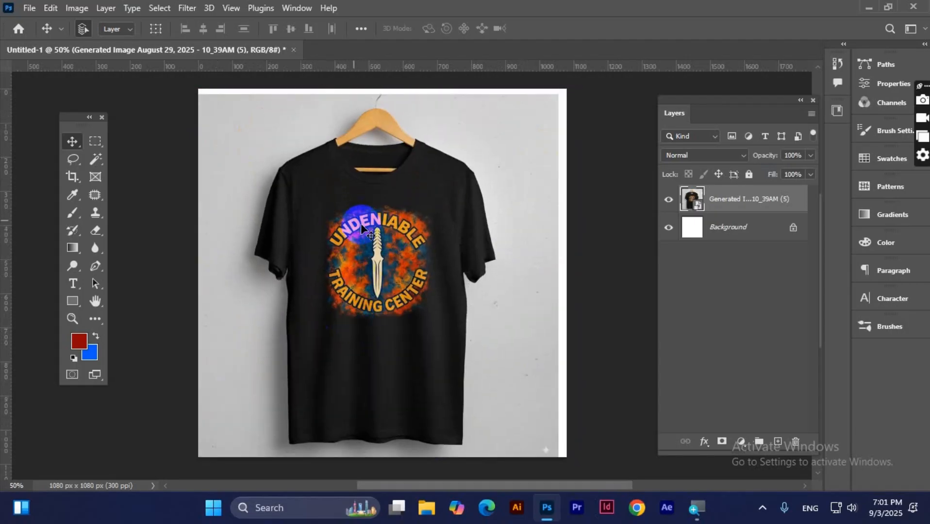
mouse_move(351, 276)
left_mouse_down()
mouse_move(360, 276)
mouse_move(342, 275)
left_mouse_up()
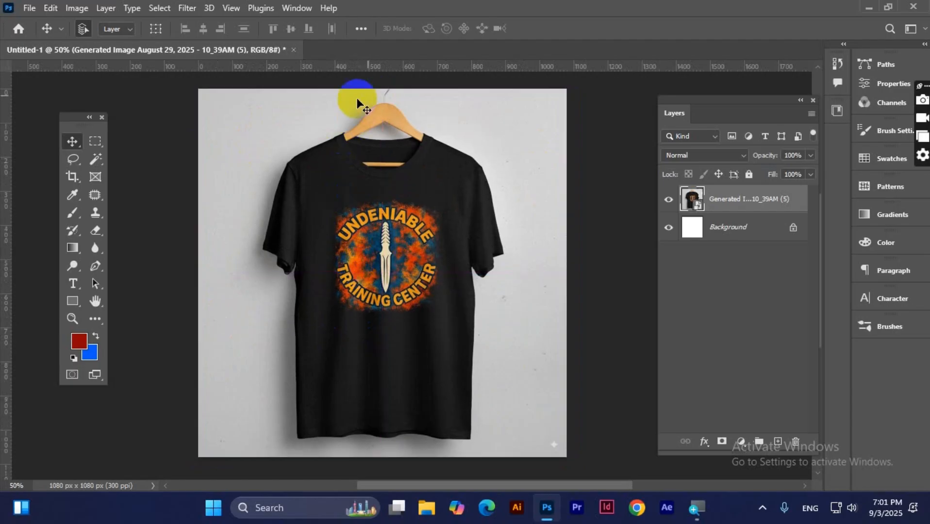
left_click_drag(336, 305, 324, 286)
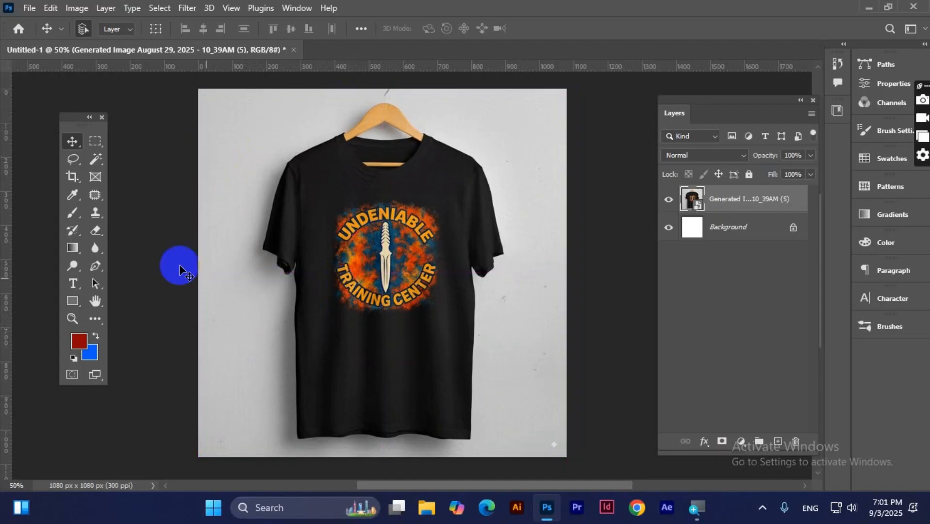
Activate the Lasso Tool, and switch back to the Move Tool with its group of tools shown
right_click(77, 161)
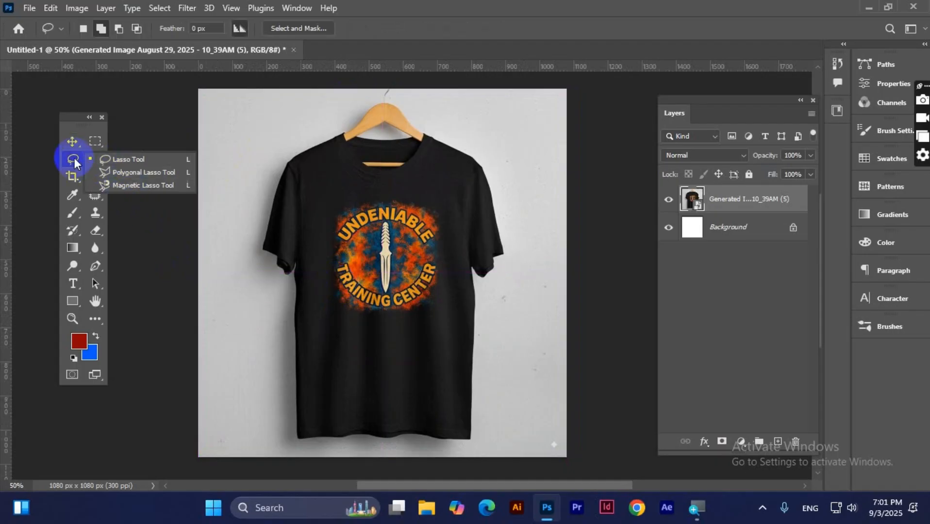
left_click(74, 159)
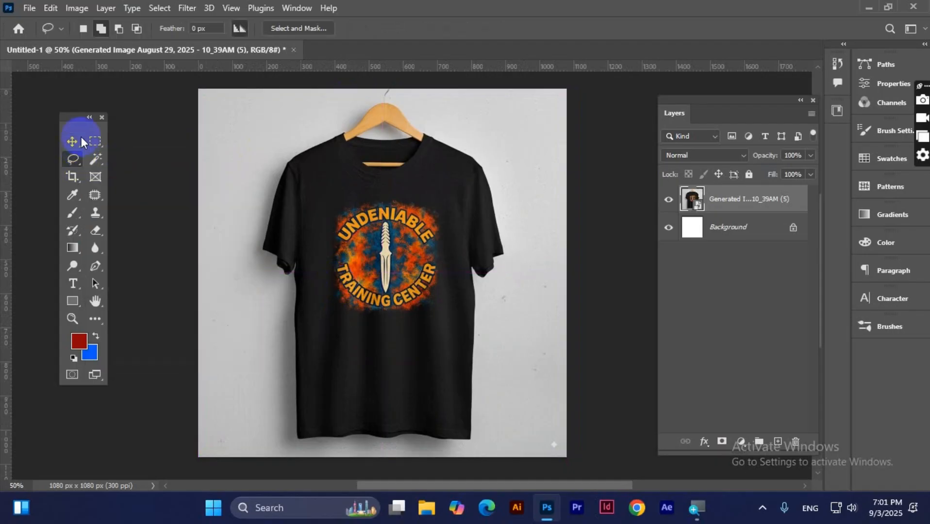
right_click(76, 141)
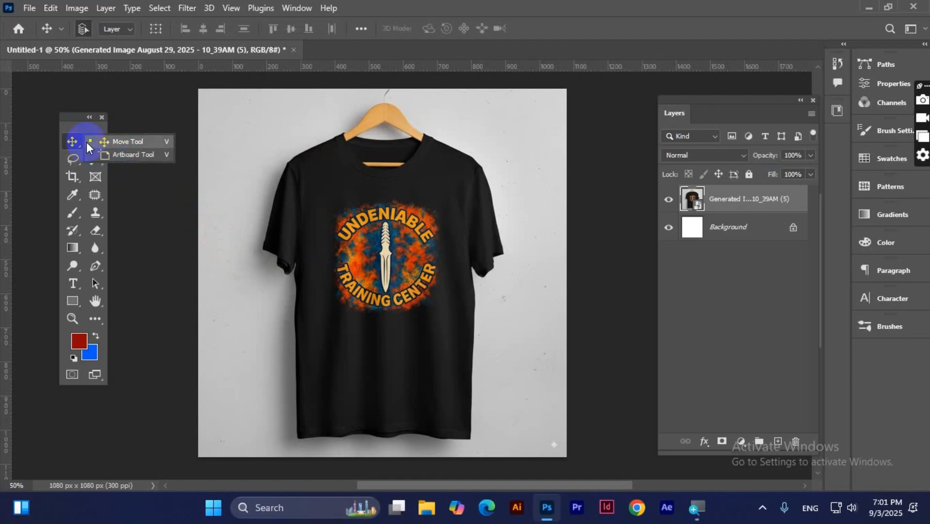
Close the list of Move tools and activate the Lasso Tool
left_click(158, 119)
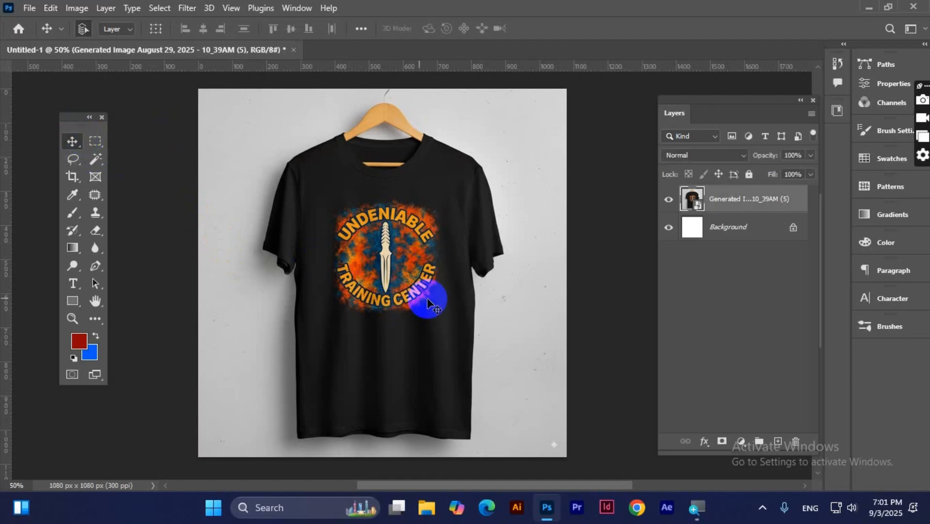
left_click_drag(427, 303, 355, 259)
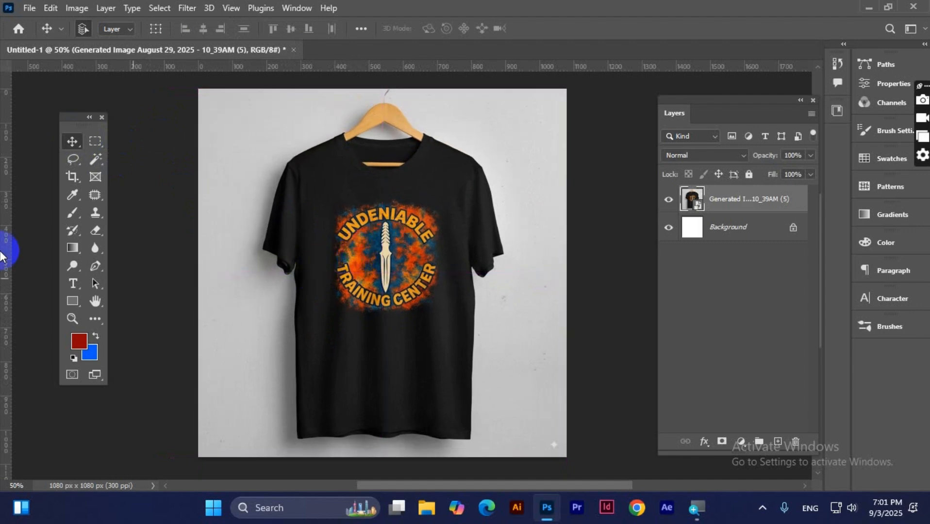
left_click(72, 160)
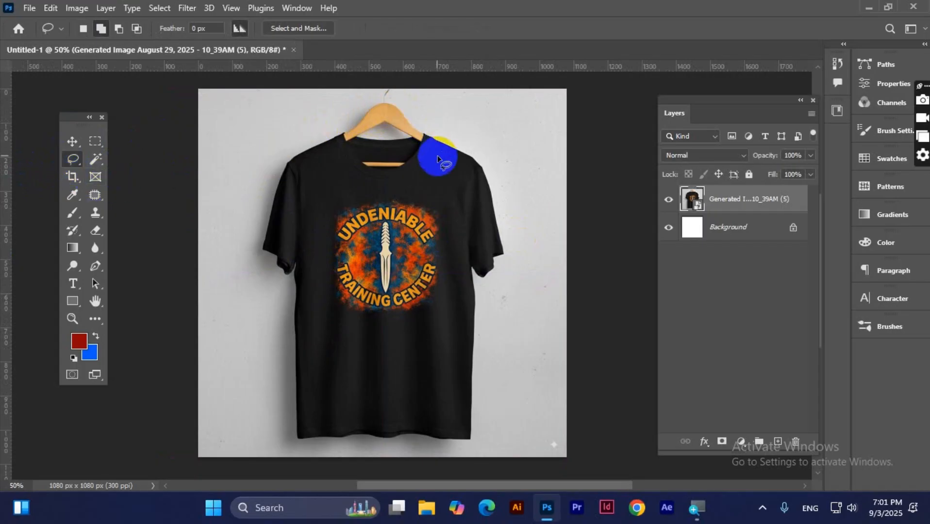
Zoom repeatedly in and out on the T-shirt print up to 200%, returning to the 50% view of the whole canvas
key("ctrl+plus")
key("ctrl+plus")
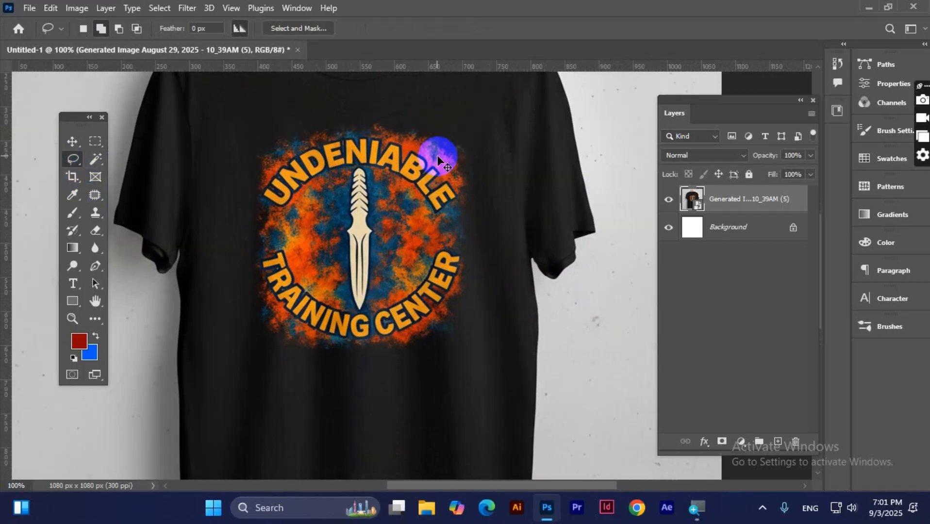
key("ctrl+minus")
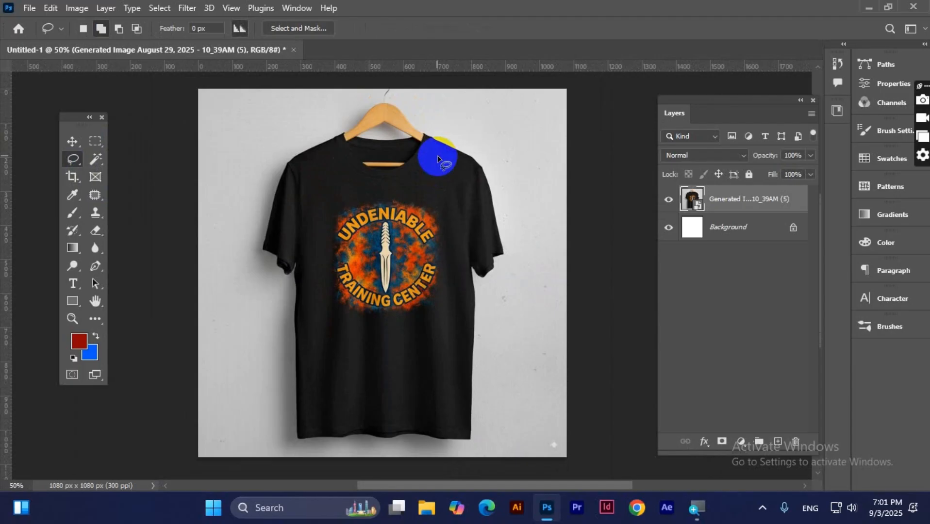
key("ctrl+plus")
key("ctrl+plus")
key("ctrl+plus")
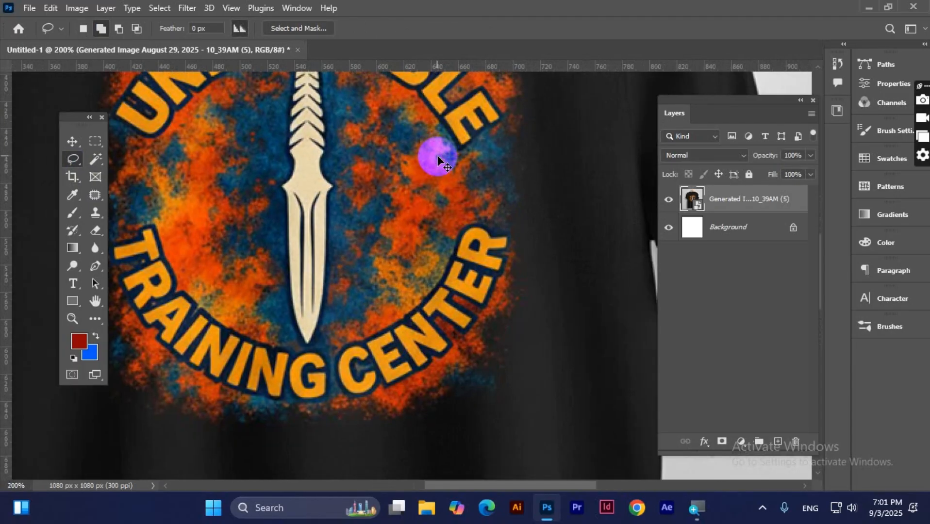
key("ctrl+minus")
key("ctrl+minus")
key("ctrl+minus")
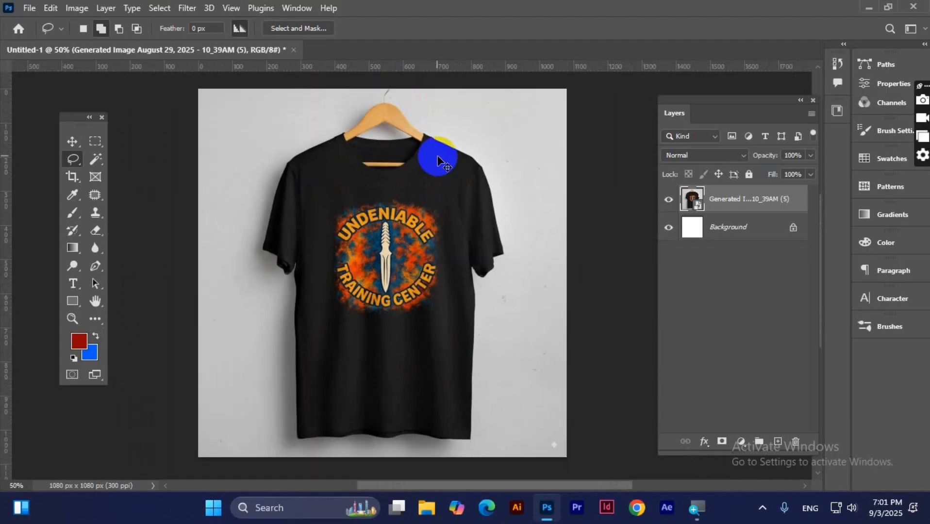
key("ctrl+plus")
key("ctrl+plus")
key("ctrl+minus")
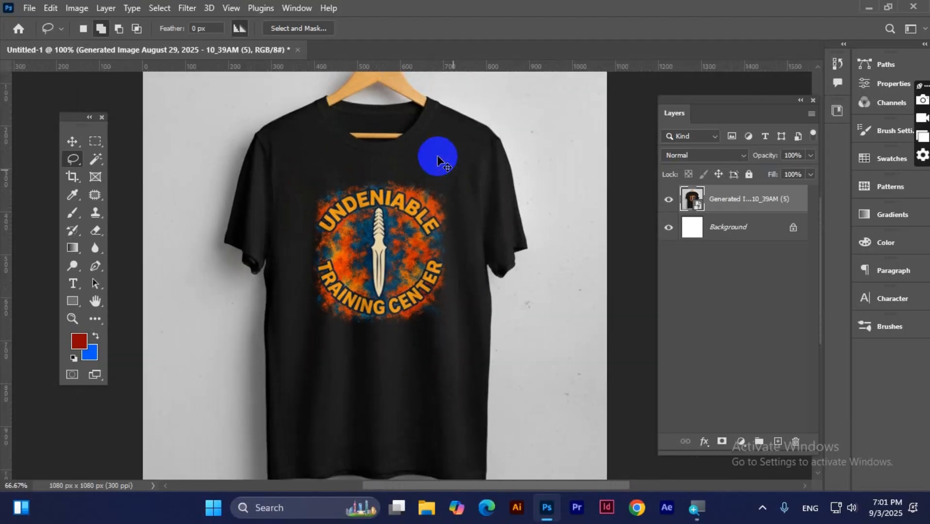
key("ctrl+minus")
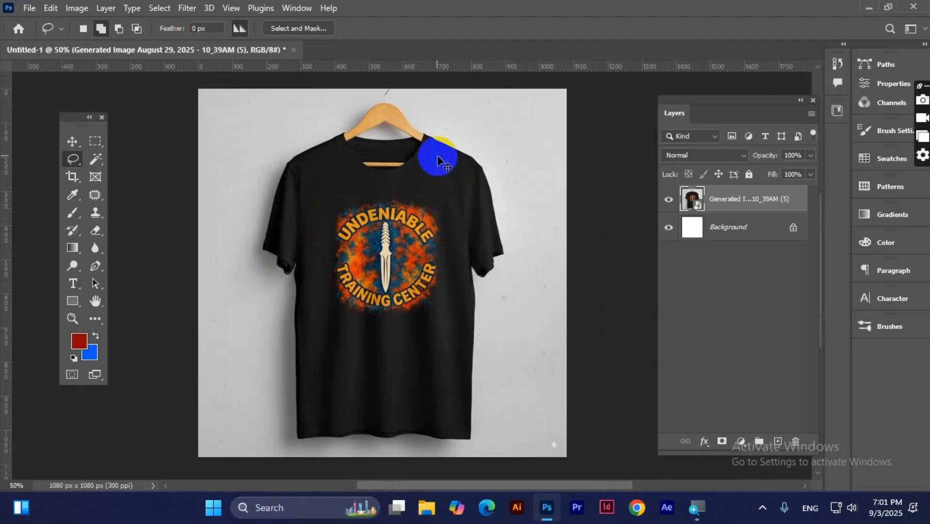
At 500% zoom, start a Lasso outline at the hook's upper end, tracing the hook's left edge and the hanger's left arm
key("ctrl+plus")
key("ctrl+plus")
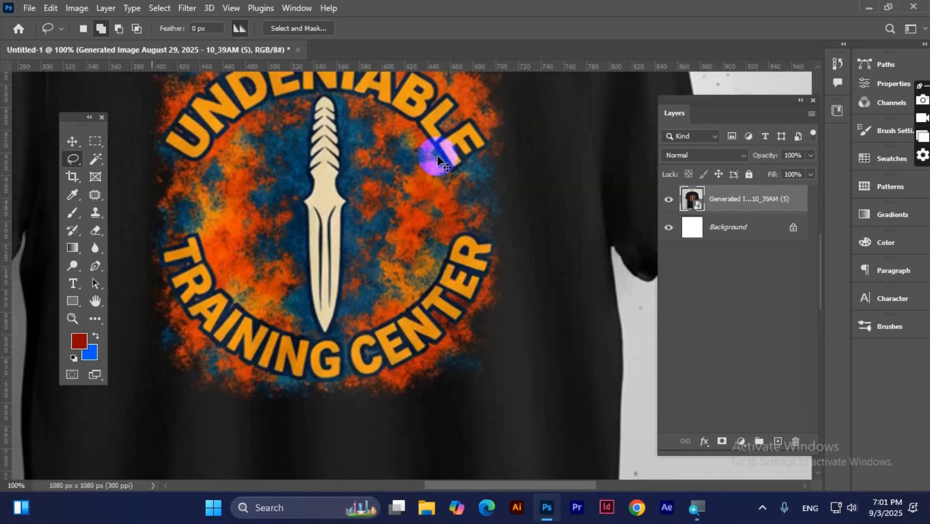
key("ctrl+plus")
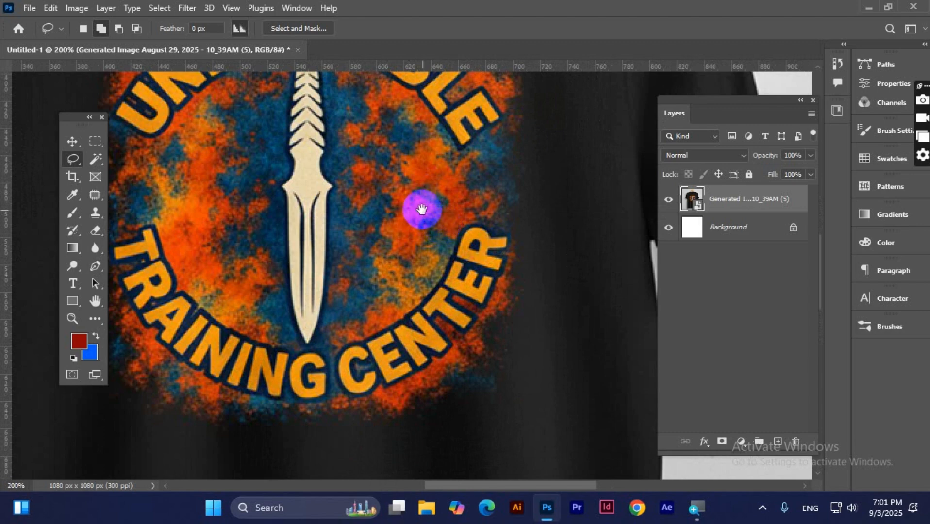
left_click_drag(438, 239, 467, 307)
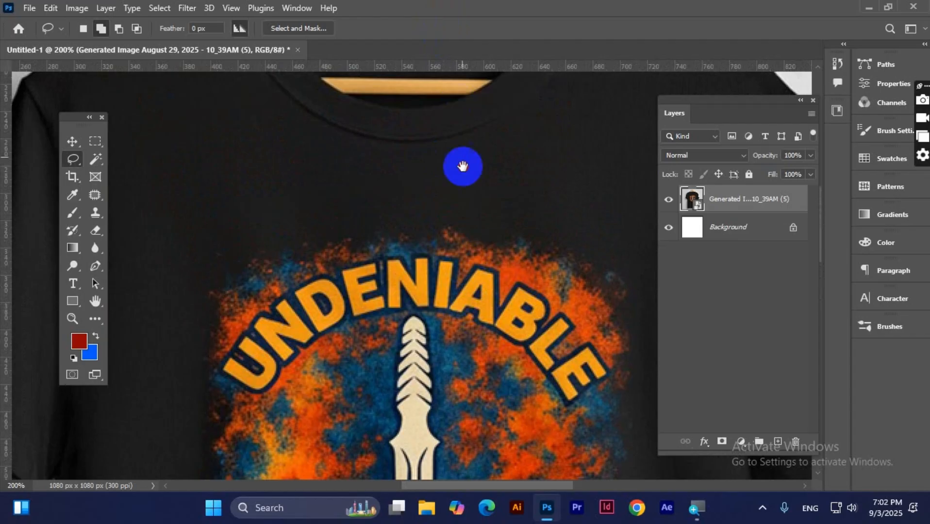
left_click_drag(438, 164, 476, 347)
left_click_drag(443, 202, 444, 348)
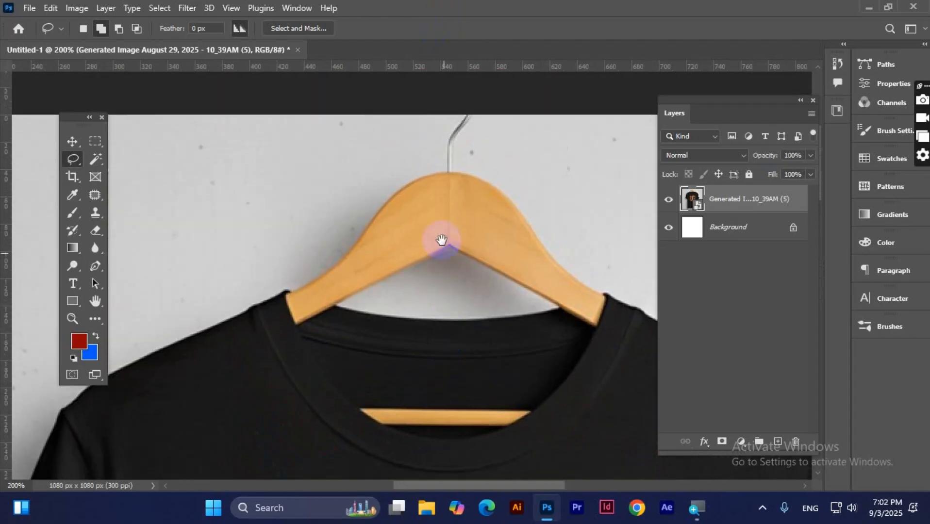
left_click_drag(439, 235, 439, 280)
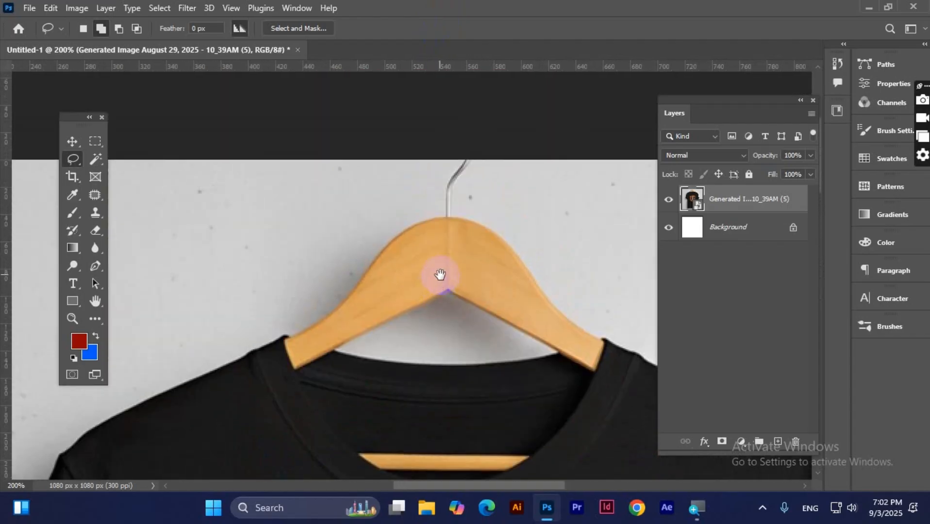
left_click_drag(438, 249, 445, 315)
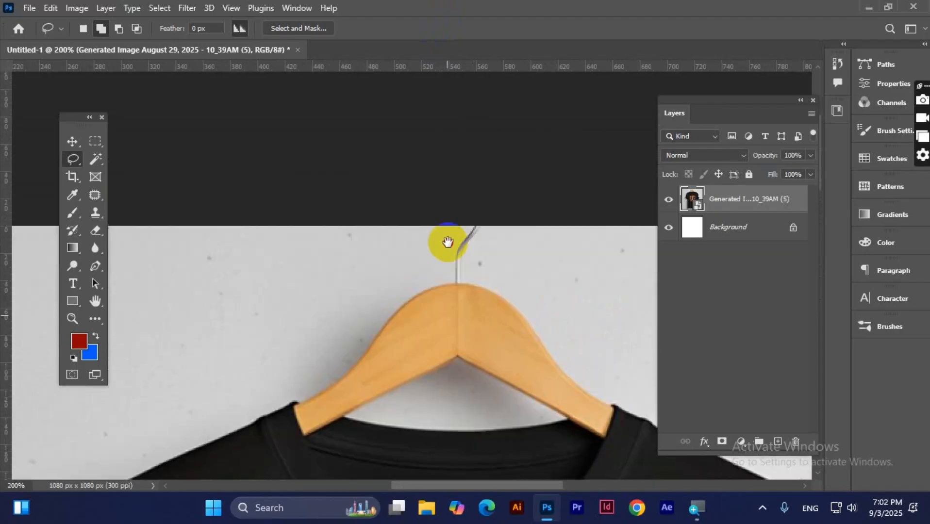
mouse_move(450, 427)
left_mouse_down()
mouse_move(452, 315)
mouse_move(440, 263)
mouse_move(454, 424)
left_mouse_up()
left_click_drag(422, 211, 403, 422)
left_click_drag(409, 225, 389, 404)
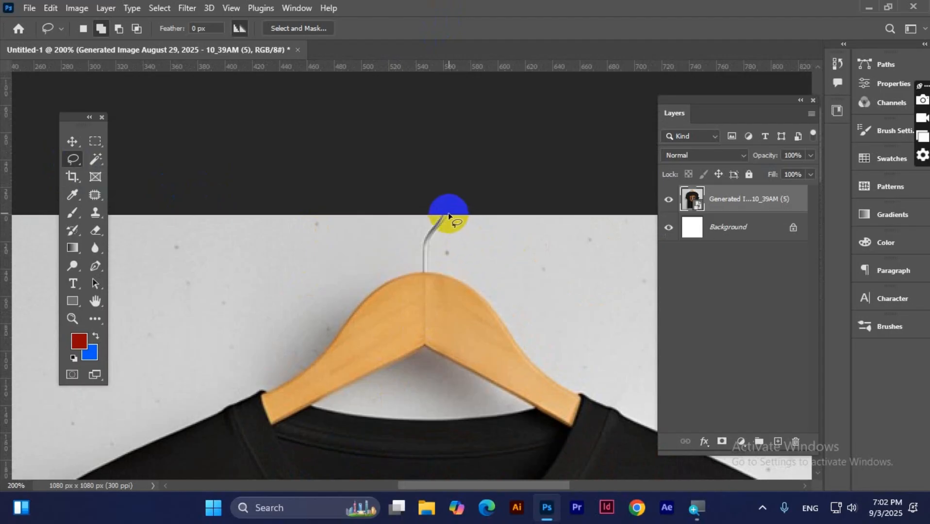
key("ctrl+plus")
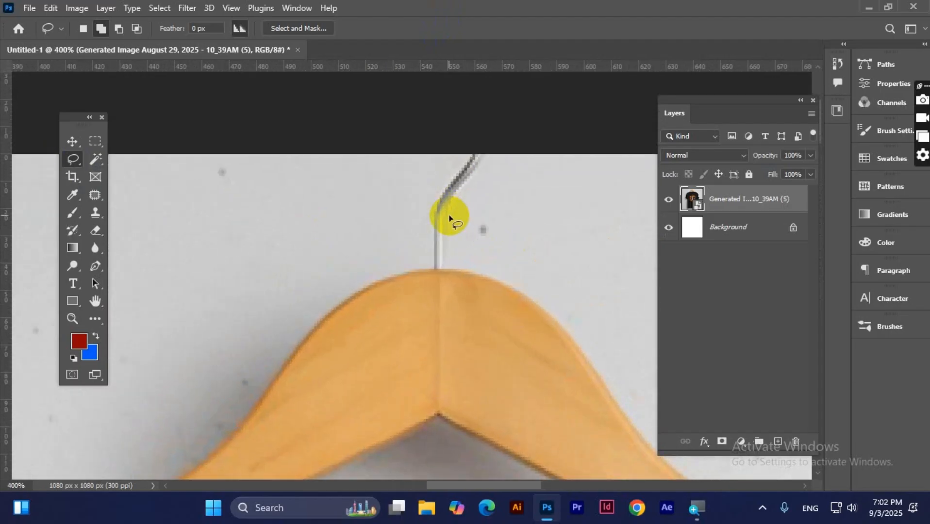
key("ctrl+plus")
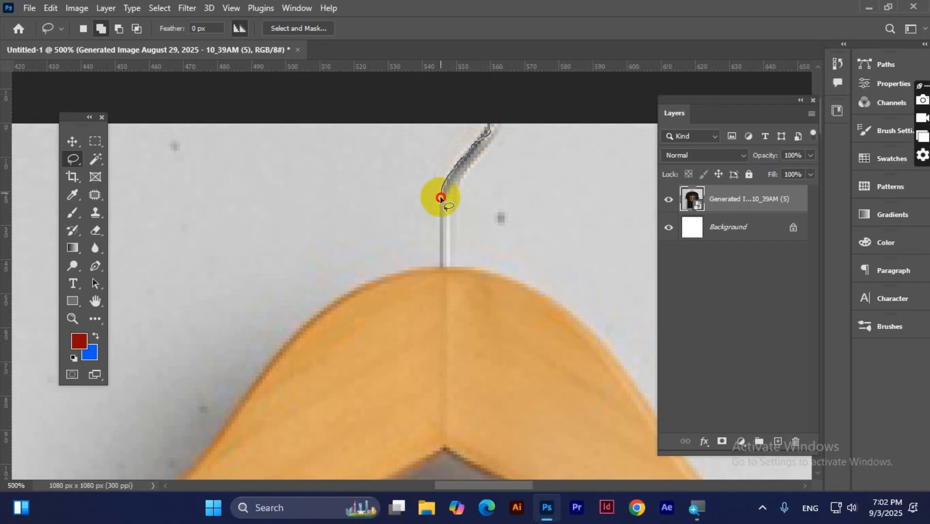
left_click_drag(440, 216, 439, 240)
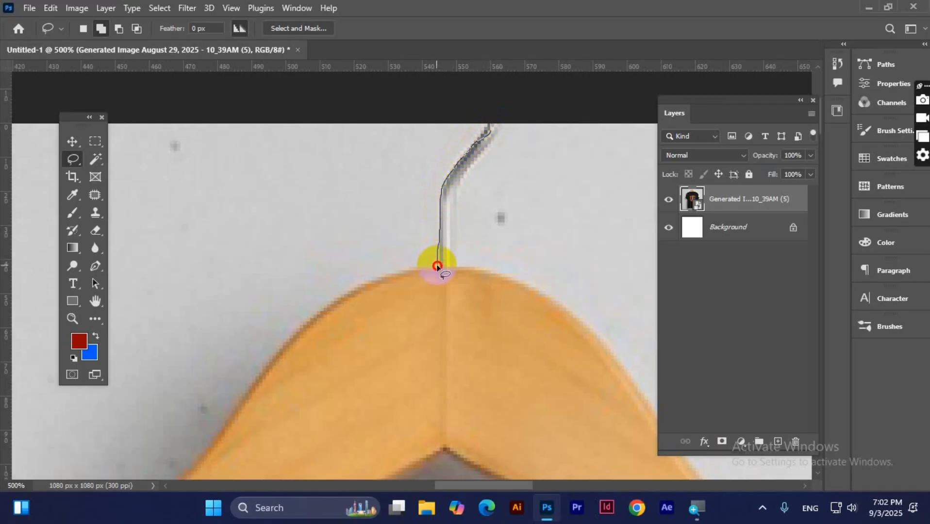
mouse_move(394, 275)
left_mouse_down()
mouse_move(358, 284)
mouse_move(331, 306)
mouse_move(481, 183)
left_mouse_up()
key("space")
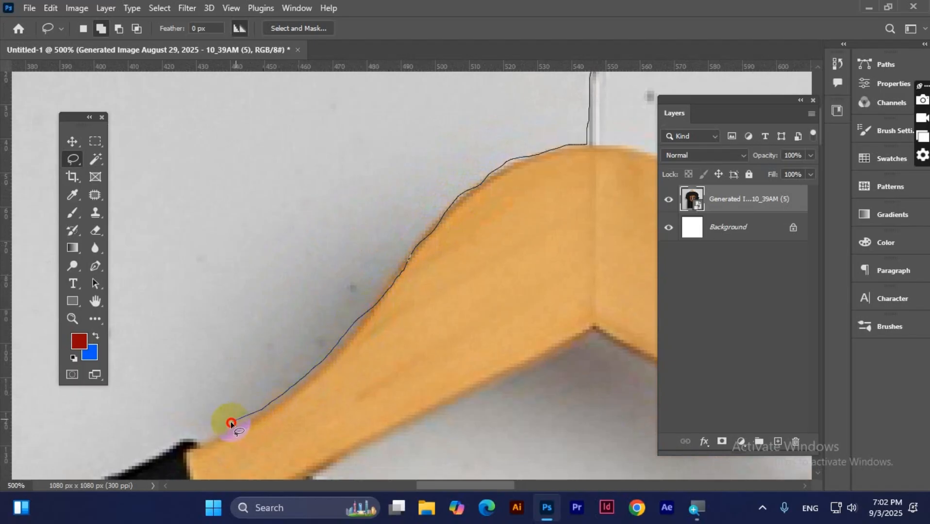
Continue the Lasso outline along the T-shirt's left collar and shoulder and around the outer edge of the left sleeve
left_click_drag(231, 423, 396, 332)
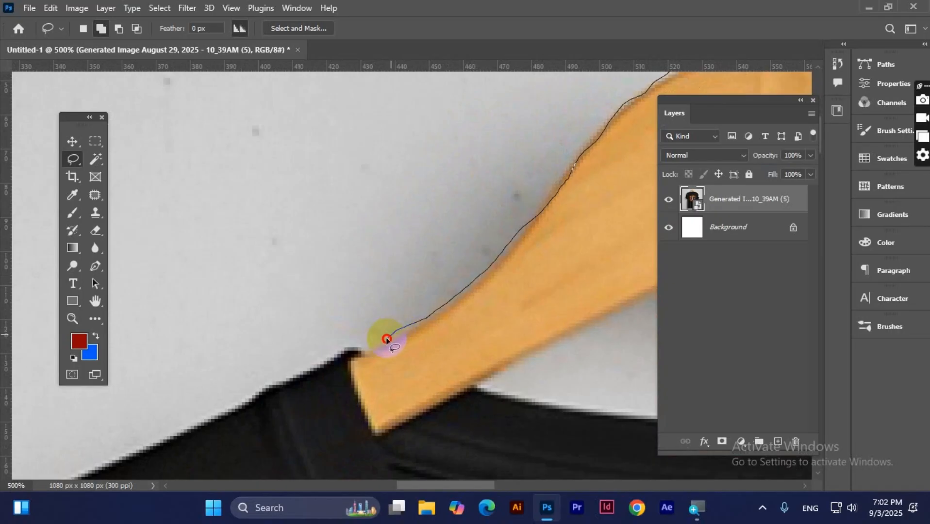
mouse_move(349, 349)
left_mouse_down()
mouse_move(265, 385)
mouse_move(533, 256)
mouse_move(470, 294)
mouse_move(335, 348)
mouse_move(607, 191)
mouse_move(439, 267)
mouse_move(353, 328)
mouse_move(304, 383)
mouse_move(403, 238)
mouse_move(480, 91)
left_mouse_up()
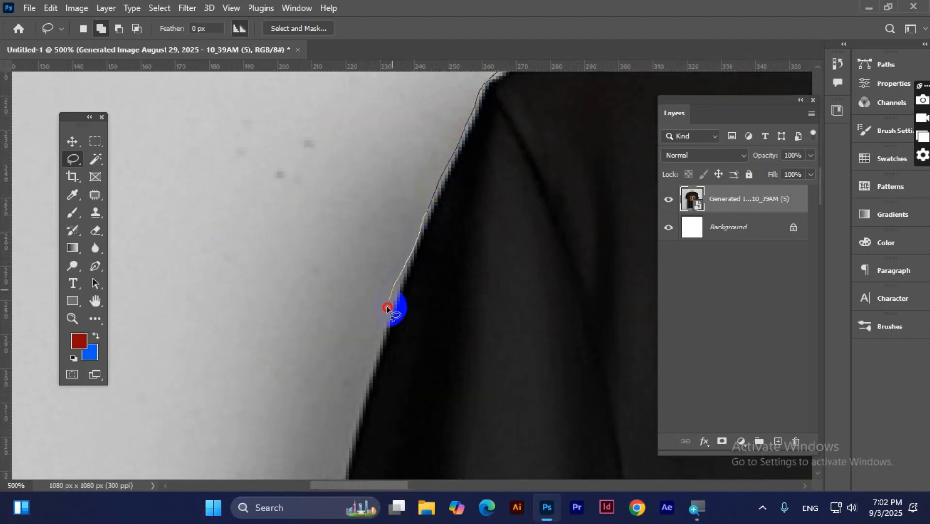
left_click_drag(355, 404, 368, 99)
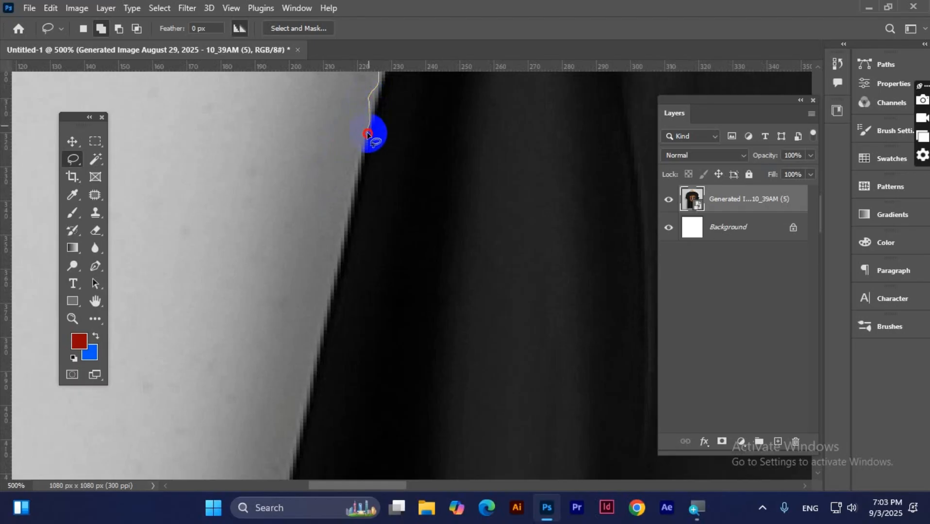
left_click_drag(367, 134, 342, 246)
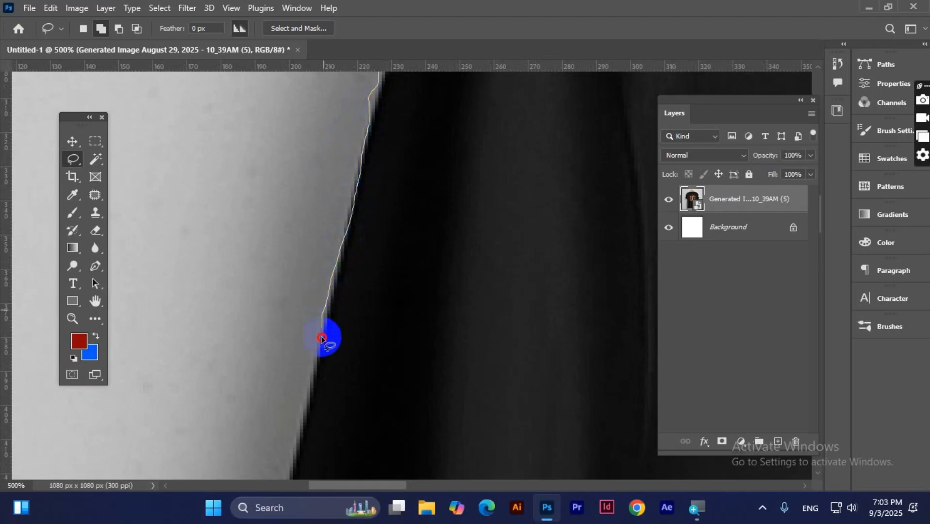
mouse_move(322, 339)
left_mouse_down()
mouse_move(363, 195)
mouse_move(393, 140)
mouse_move(348, 311)
mouse_move(376, 143)
mouse_move(356, 206)
left_mouse_up()
mouse_move(354, 267)
left_mouse_down()
mouse_move(369, 262)
mouse_move(280, 174)
mouse_move(416, 230)
mouse_move(418, 272)
mouse_move(378, 250)
mouse_move(337, 202)
left_mouse_up()
left_click_drag(347, 239, 403, 268)
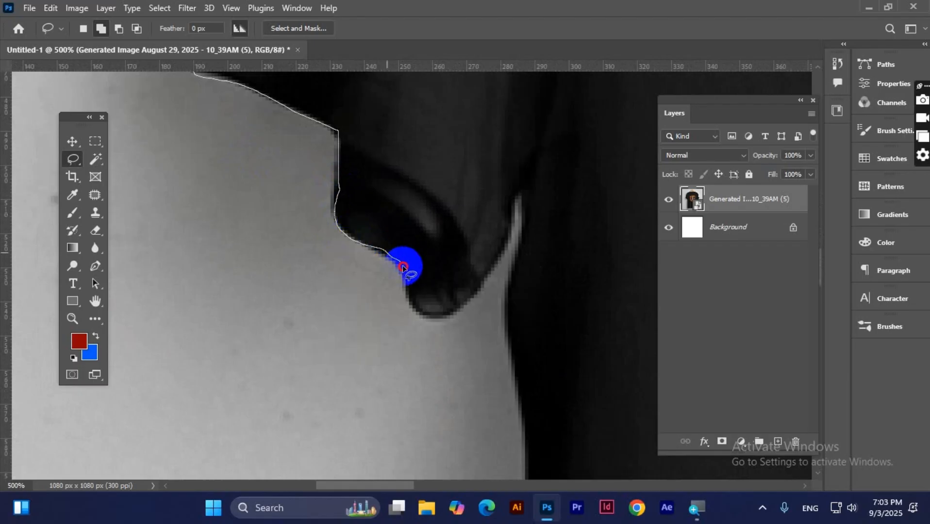
Continue the Lasso outline past the left sleeve, down the shirt's left side, along the hem and up the right side to the hanger
mouse_move(421, 311)
left_mouse_down()
mouse_move(468, 308)
mouse_move(484, 292)
mouse_move(528, 191)
mouse_move(509, 292)
mouse_move(463, 121)
mouse_move(475, 250)
mouse_move(426, 115)
mouse_move(421, 251)
mouse_move(417, 113)
mouse_move(406, 239)
mouse_move(407, 108)
mouse_move(417, 324)
mouse_move(417, 97)
mouse_move(427, 238)
mouse_move(403, 107)
mouse_move(379, 233)
left_mouse_up()
mouse_move(391, 283)
left_mouse_down()
mouse_move(380, 137)
mouse_move(381, 201)
left_mouse_up()
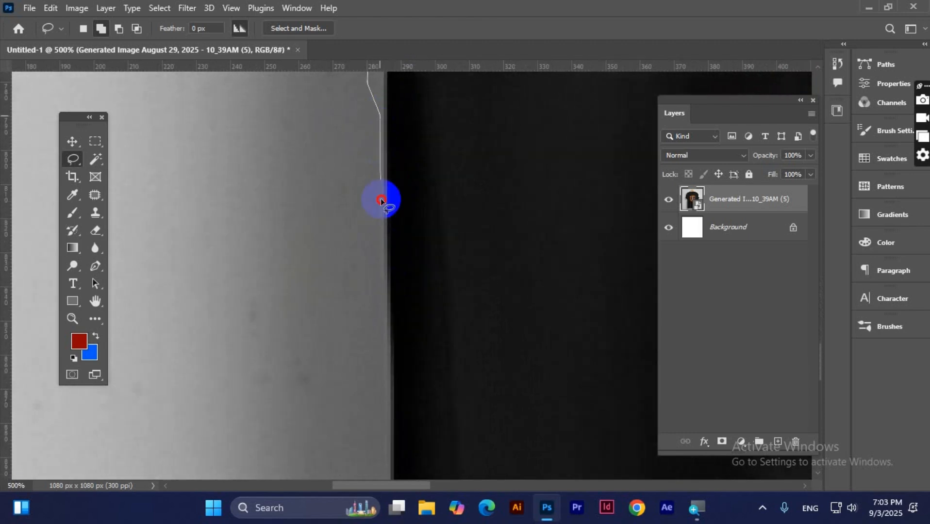
mouse_move(382, 246)
left_mouse_down()
mouse_move(380, 162)
mouse_move(383, 229)
left_mouse_up()
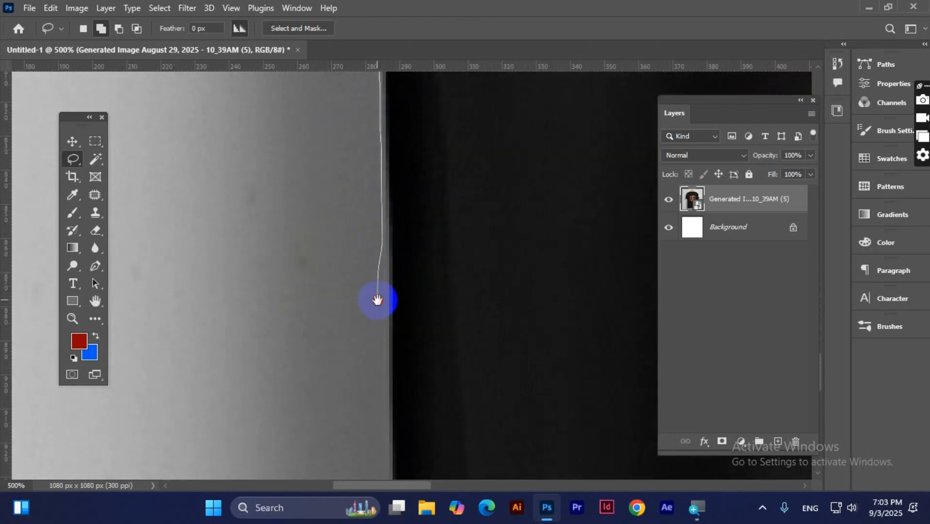
mouse_move(378, 300)
left_mouse_down()
mouse_move(363, 142)
mouse_move(369, 302)
mouse_move(349, 129)
mouse_move(347, 314)
mouse_move(375, 323)
mouse_move(562, 298)
mouse_move(213, 303)
mouse_move(411, 306)
mouse_move(532, 289)
mouse_move(488, 287)
mouse_move(167, 297)
mouse_move(367, 295)
mouse_move(518, 309)
mouse_move(206, 307)
mouse_move(332, 307)
mouse_move(474, 277)
mouse_move(401, 291)
mouse_move(90, 315)
mouse_move(237, 317)
mouse_move(316, 333)
mouse_move(297, 317)
mouse_move(314, 332)
mouse_move(420, 365)
mouse_move(507, 358)
mouse_move(384, 306)
mouse_move(172, 275)
mouse_move(355, 283)
mouse_move(363, 183)
mouse_move(373, 277)
mouse_move(365, 366)
mouse_move(378, 151)
mouse_move(369, 90)
mouse_move(367, 338)
mouse_move(377, 179)
mouse_move(373, 137)
mouse_move(370, 374)
mouse_move(385, 129)
mouse_move(391, 375)
mouse_move(385, 223)
mouse_move(399, 117)
mouse_move(407, 263)
mouse_move(394, 413)
mouse_move(390, 131)
mouse_move(432, 372)
mouse_move(411, 166)
mouse_move(447, 253)
mouse_move(497, 275)
mouse_move(618, 174)
mouse_move(619, 103)
mouse_move(623, 384)
mouse_move(633, 332)
mouse_move(530, 379)
mouse_move(422, 384)
mouse_move(498, 360)
mouse_move(472, 183)
mouse_move(442, 143)
mouse_move(468, 382)
mouse_move(430, 239)
mouse_move(425, 127)
mouse_move(511, 425)
mouse_move(492, 300)
mouse_move(432, 149)
mouse_move(507, 406)
mouse_move(469, 296)
mouse_move(411, 236)
mouse_move(335, 191)
mouse_move(492, 296)
mouse_move(610, 360)
mouse_move(258, 191)
mouse_move(650, 376)
mouse_move(598, 359)
mouse_move(436, 248)
left_mouse_up()
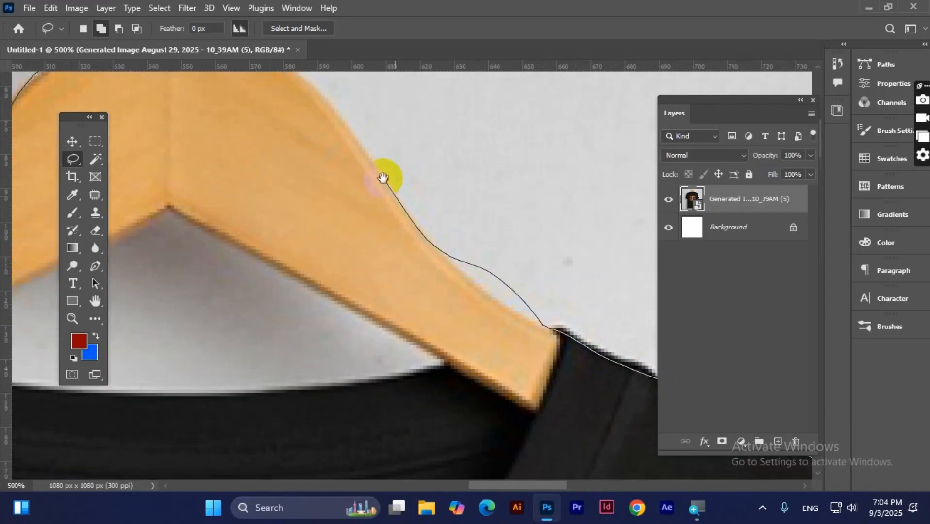
Close the Lasso selection by tracing the hanger's right arm and hook back to the starting point, and show the whole canvas at 50%
mouse_move(383, 177)
left_mouse_down()
mouse_move(606, 473)
mouse_move(557, 395)
mouse_move(406, 310)
mouse_move(398, 290)
mouse_move(426, 202)
left_mouse_up()
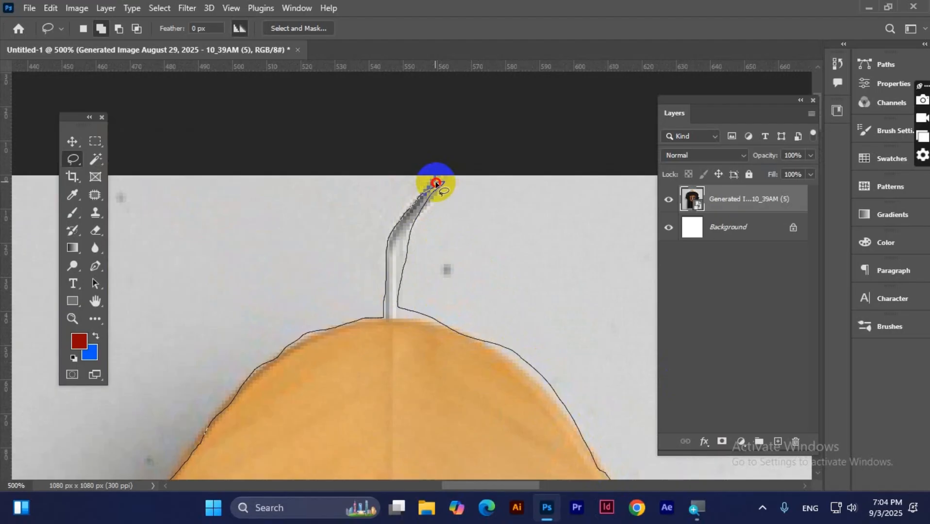
left_click_drag(436, 184, 437, 183)
key("ctrl+minus")
key("ctrl+minus")
key("ctrl+minus")
key("ctrl+minus")
key("ctrl+minus")
key("ctrl+minus")
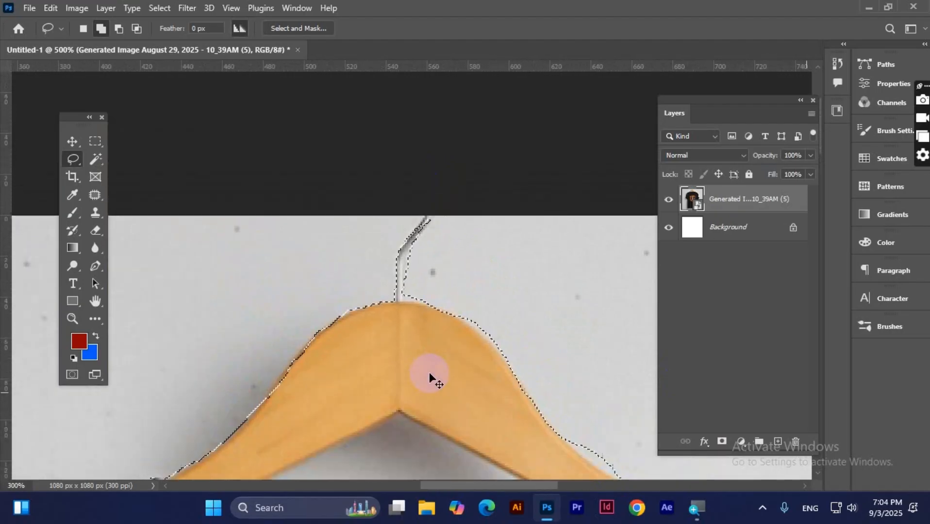
left_click_drag(447, 426, 439, 252)
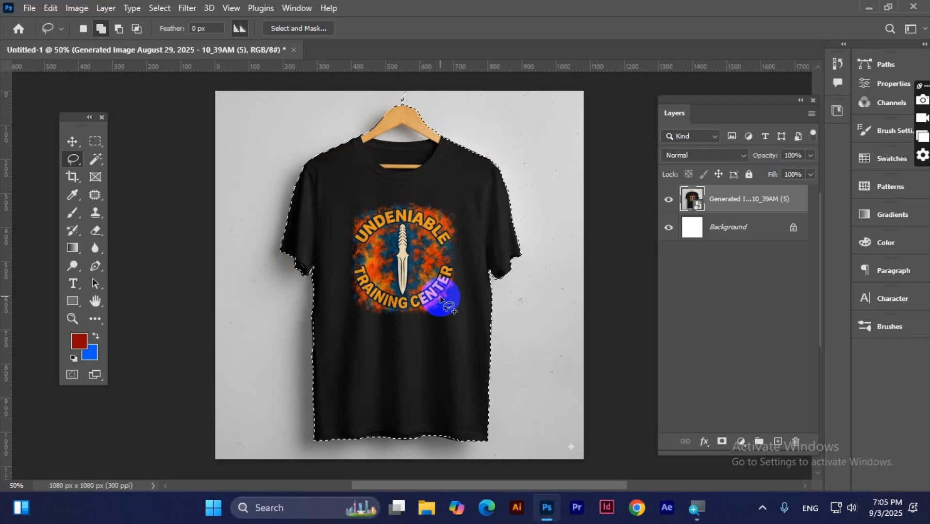
Try to delete the selected T-shirt and hanger area from the placed image layer
key("Delete")
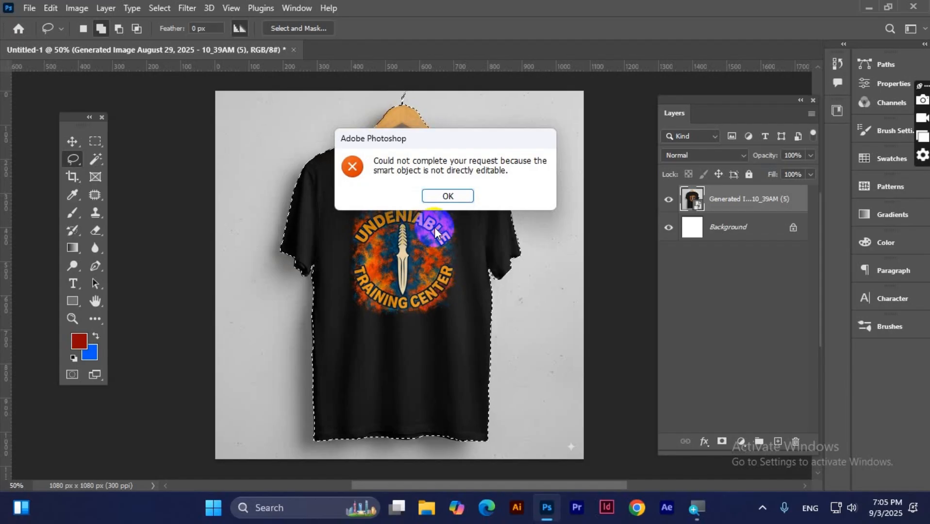
left_click(434, 199)
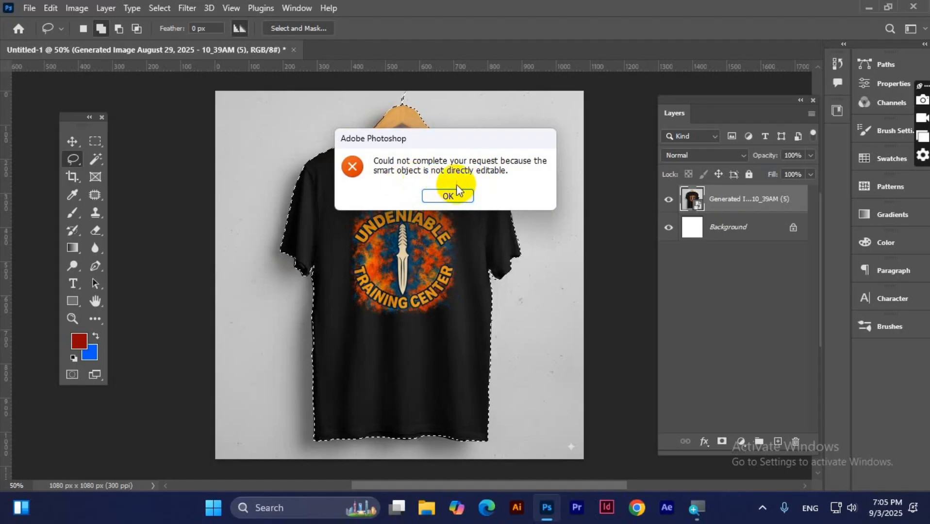
left_click(452, 197)
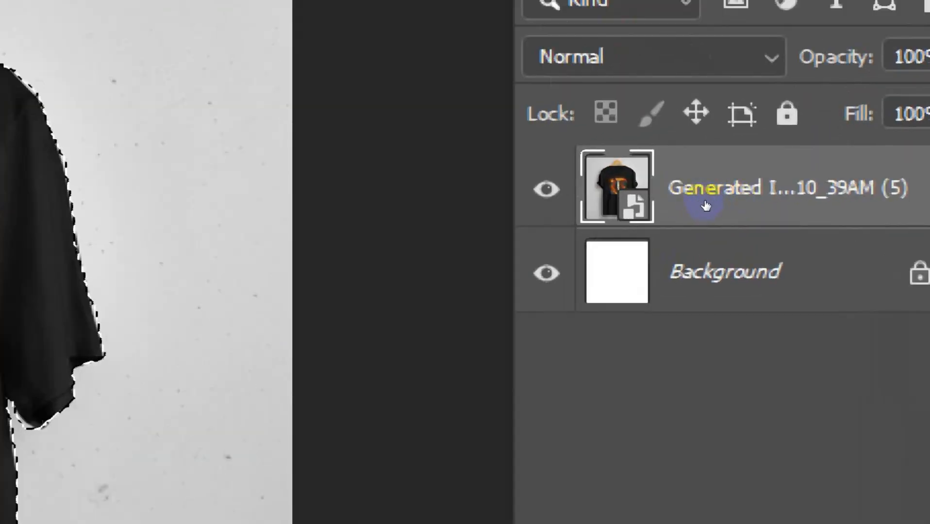
Rasterize the placed T-shirt image layer
right_click(731, 203)
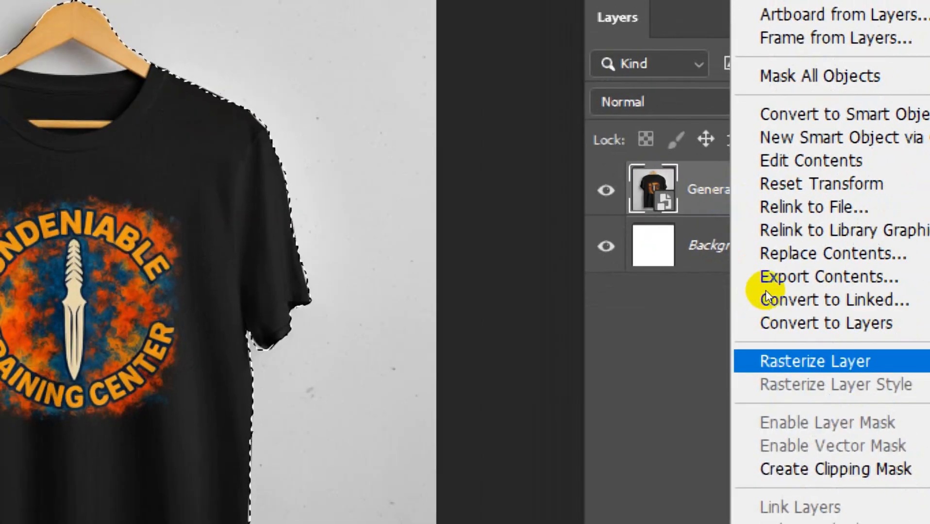
left_click(719, 182)
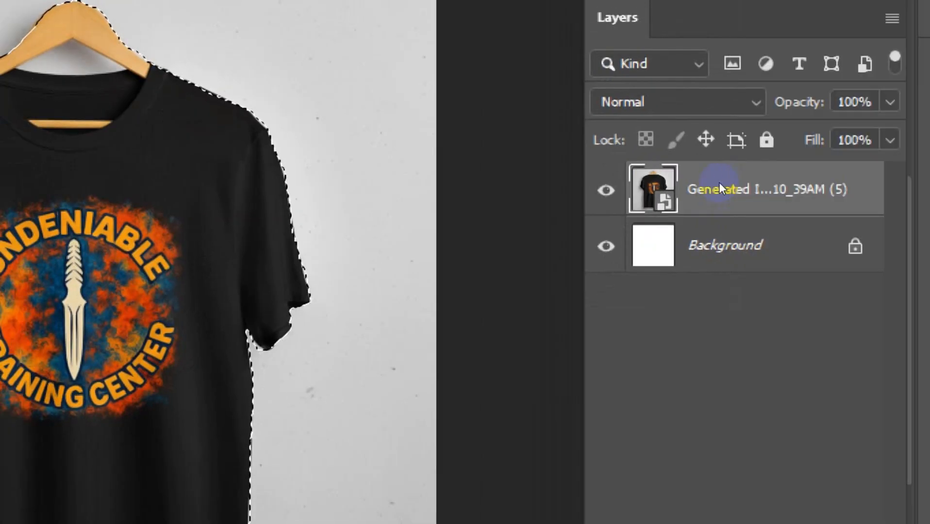
right_click(712, 199)
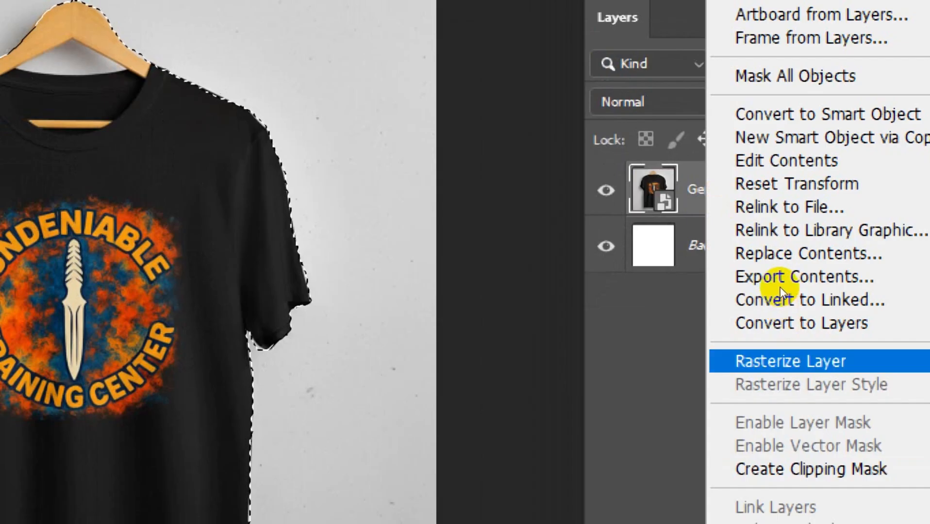
left_click(790, 361)
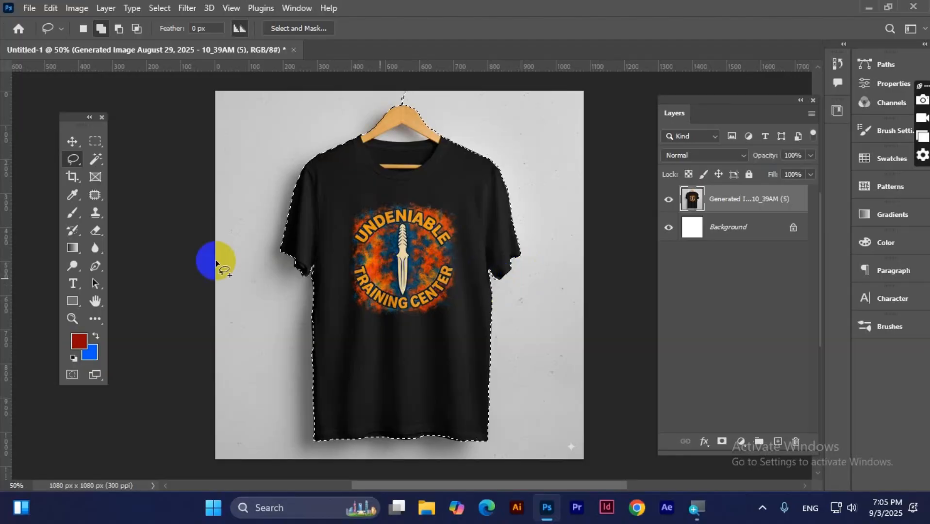
Try deleting the selected T-shirt and hanger area from the rasterized layer twice, undoing the deletion each time
left_click(72, 141)
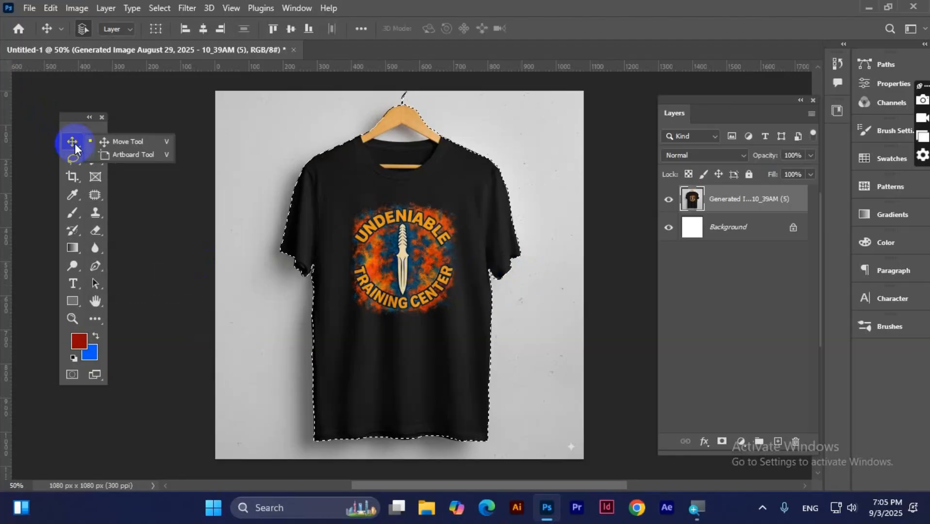
left_click(389, 260)
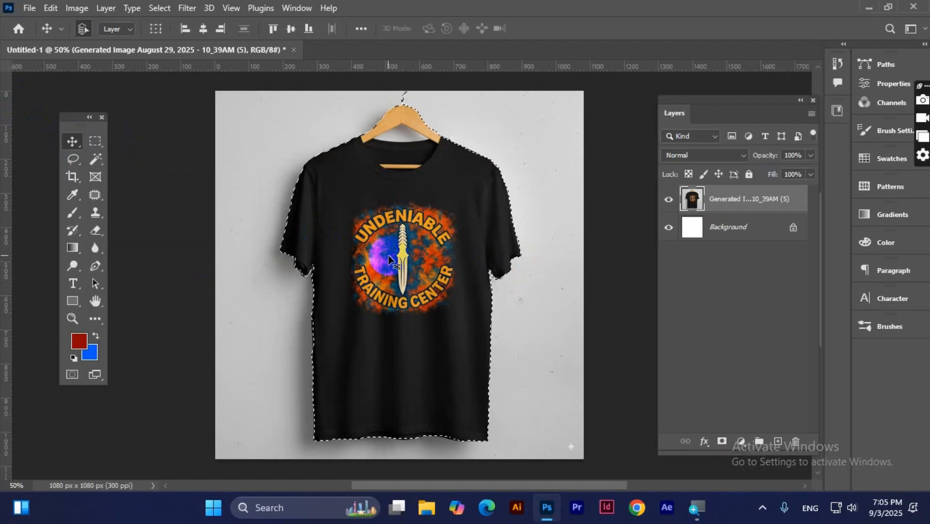
key("Delete")
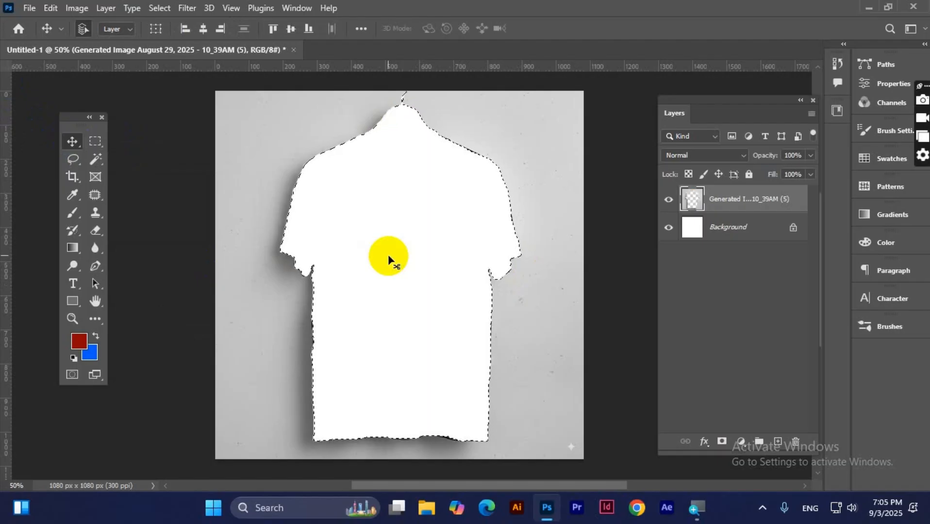
key("ctrl+z")
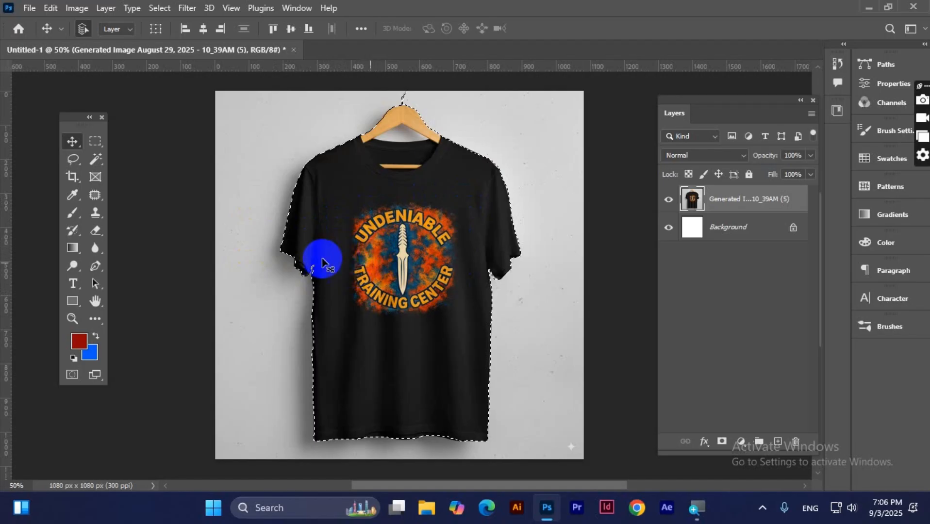
key("Delete")
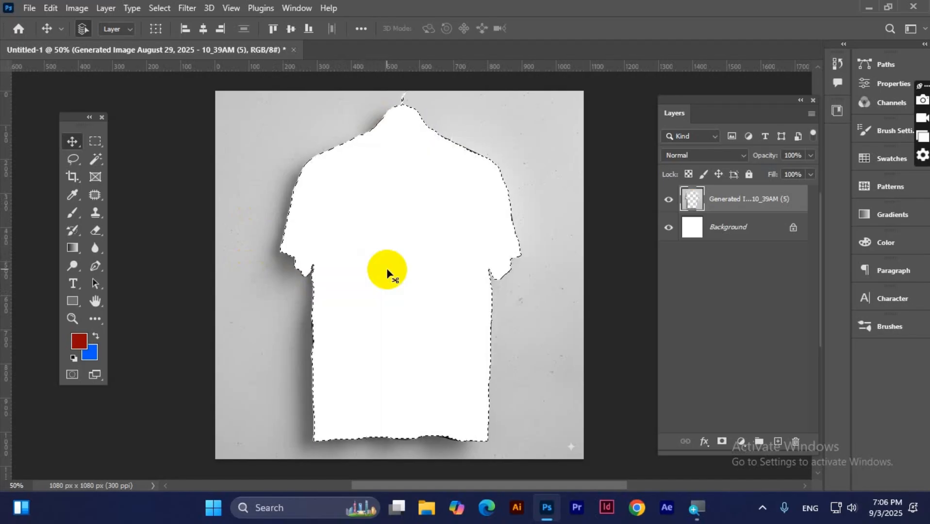
key("ctrl+z")
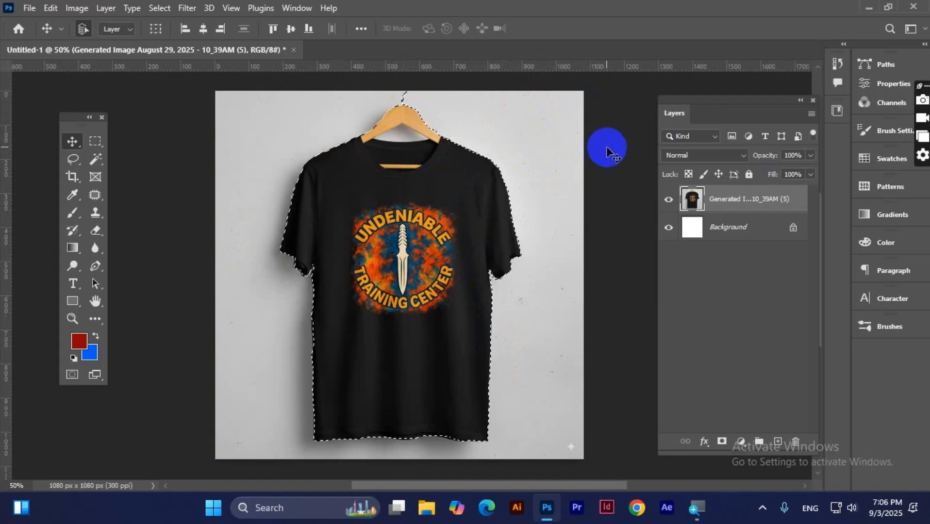
Invert the selection and delete the grey backdrop around the T-shirt and hanger
key("ctrl")
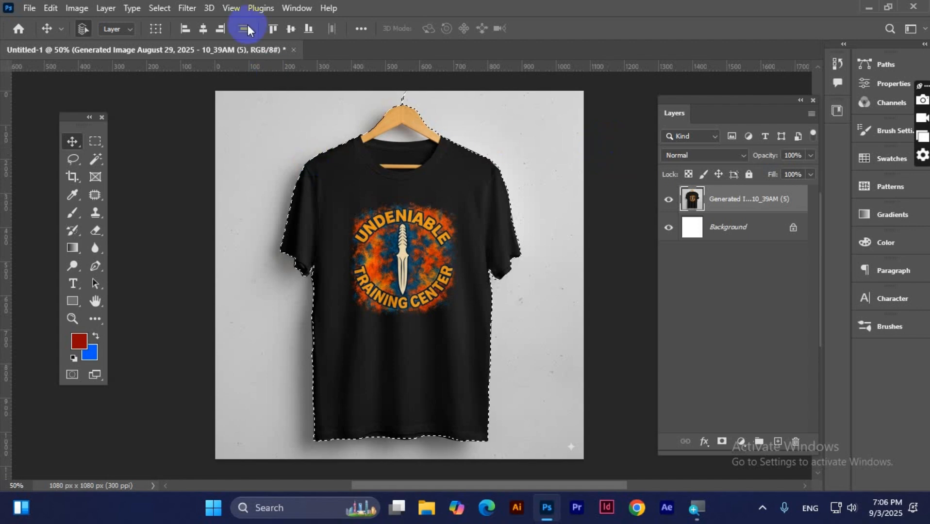
left_click(160, 8)
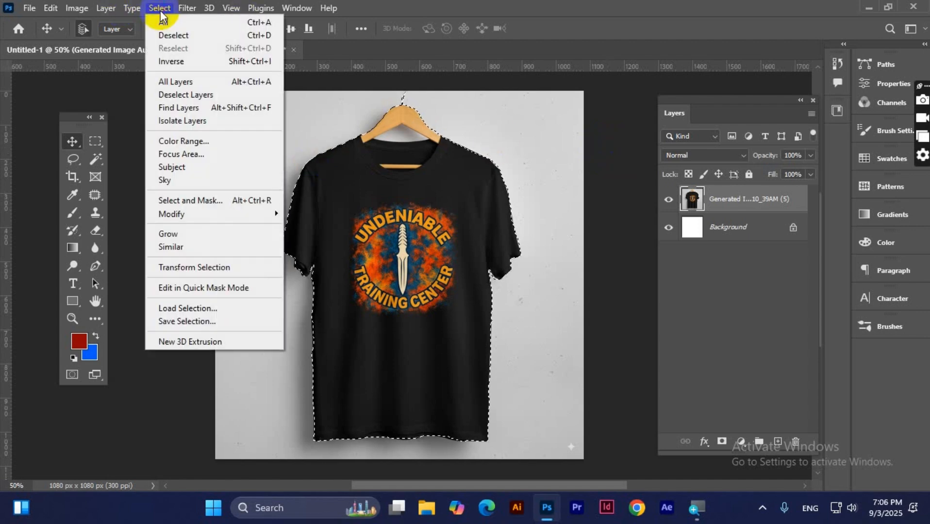
left_click(185, 67)
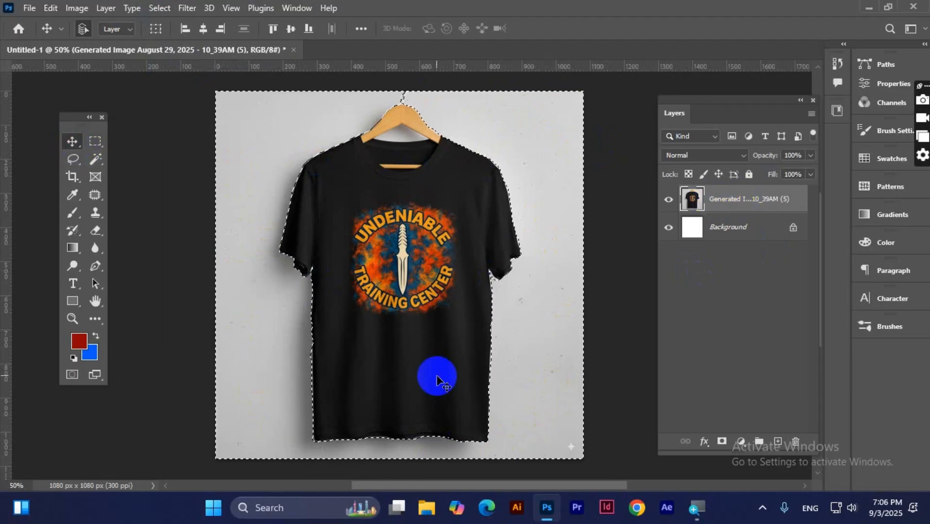
key("Delete")
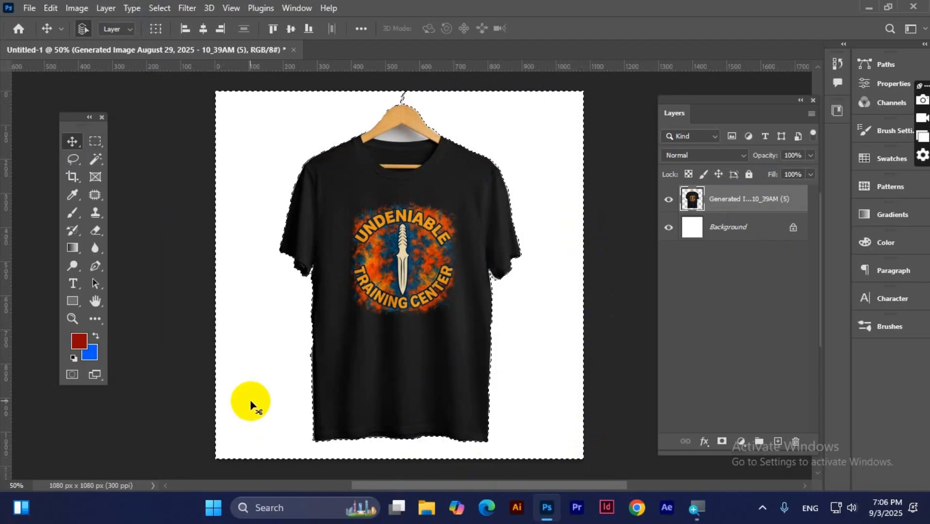
Clear the selection and reposition the cut-out T-shirt slightly on the canvas with the Move Tool
left_click(160, 8)
left_click(184, 35)
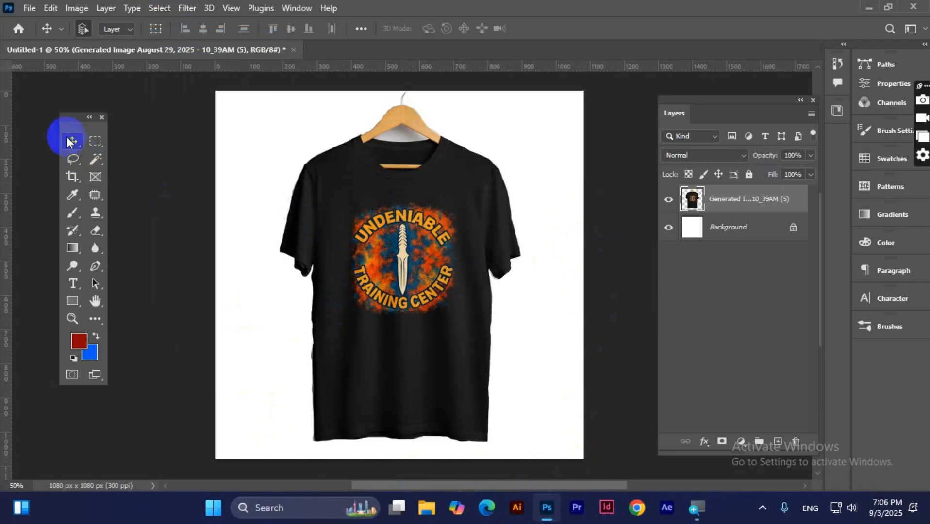
left_click_drag(422, 245, 400, 237)
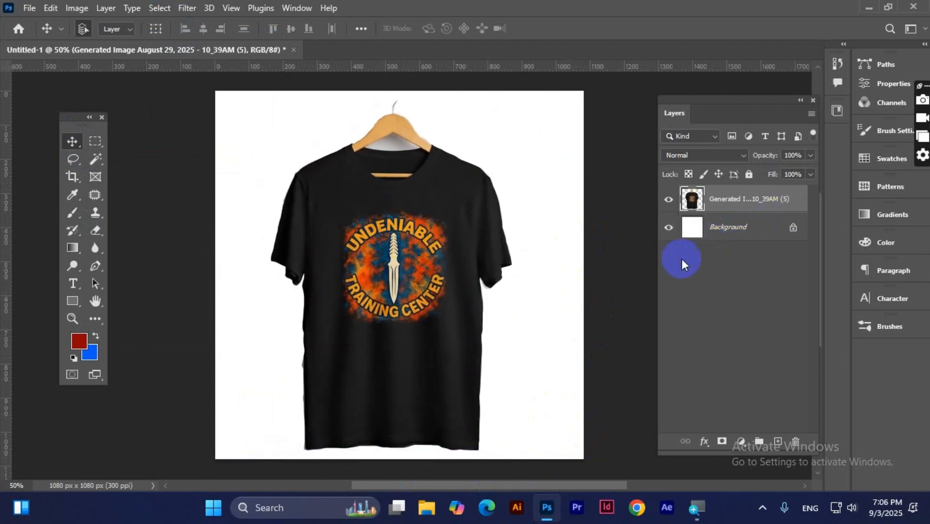
mouse_move(426, 275)
left_mouse_down()
mouse_move(394, 291)
mouse_move(440, 281)
left_mouse_up()
Outline the grey area between the hanger and the collar with the Lasso Tool and delete it
scroll(424, 268, "up", 4)
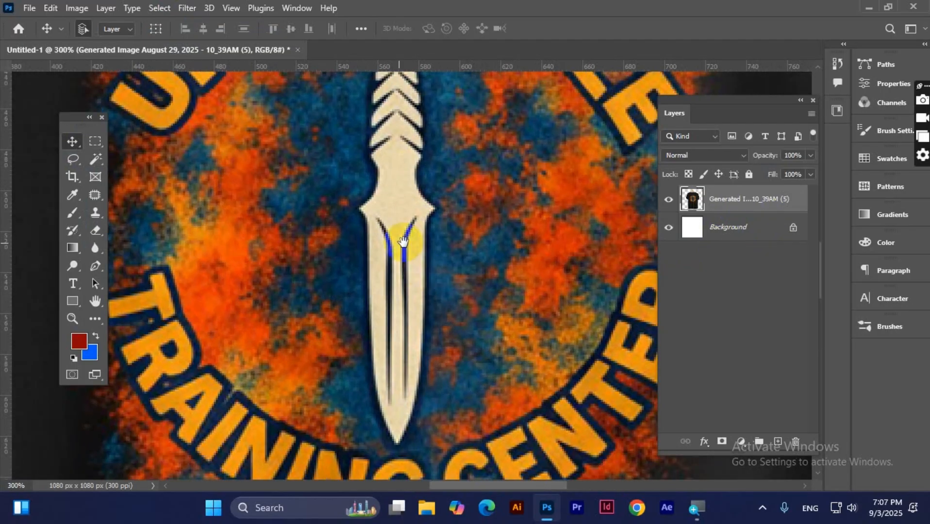
left_click_drag(435, 188, 455, 397)
left_click_drag(399, 168, 391, 423)
left_click_drag(471, 105, 444, 298)
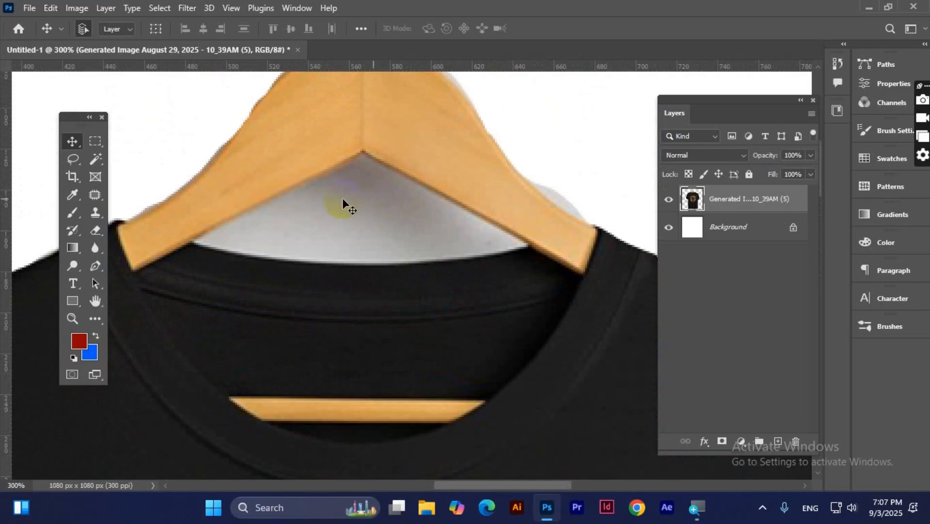
left_click(73, 159)
mouse_move(350, 163)
left_mouse_down()
mouse_move(364, 154)
mouse_move(351, 183)
left_mouse_up()
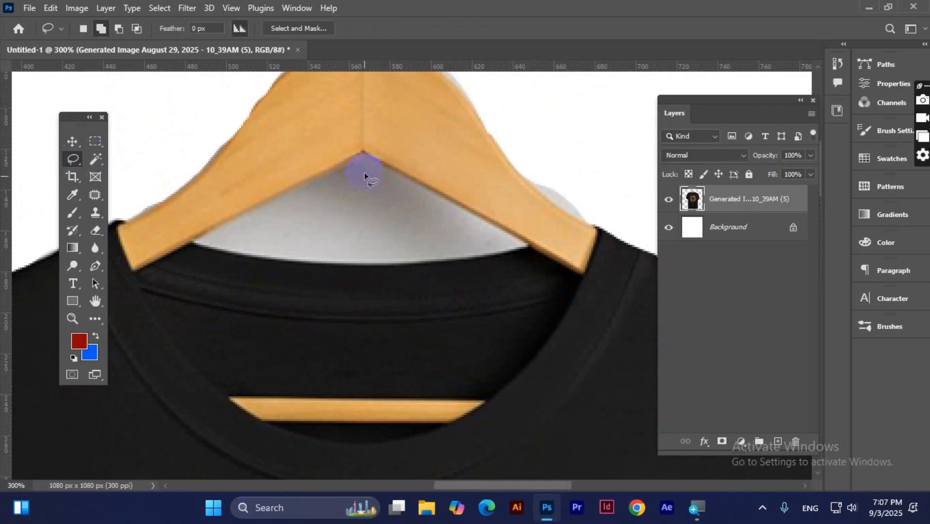
mouse_move(295, 190)
left_mouse_down()
mouse_move(194, 241)
mouse_move(293, 255)
mouse_move(520, 243)
mouse_move(475, 227)
mouse_move(365, 155)
left_mouse_up()
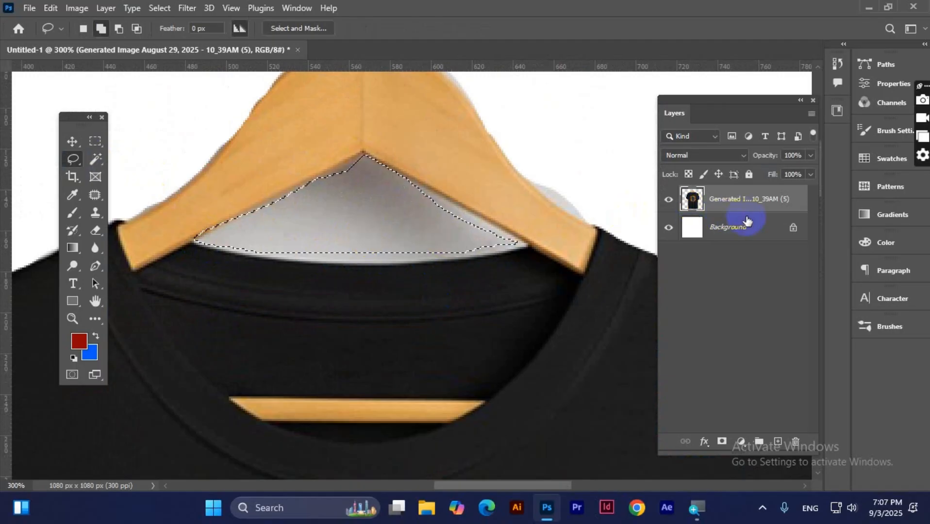
key("Delete")
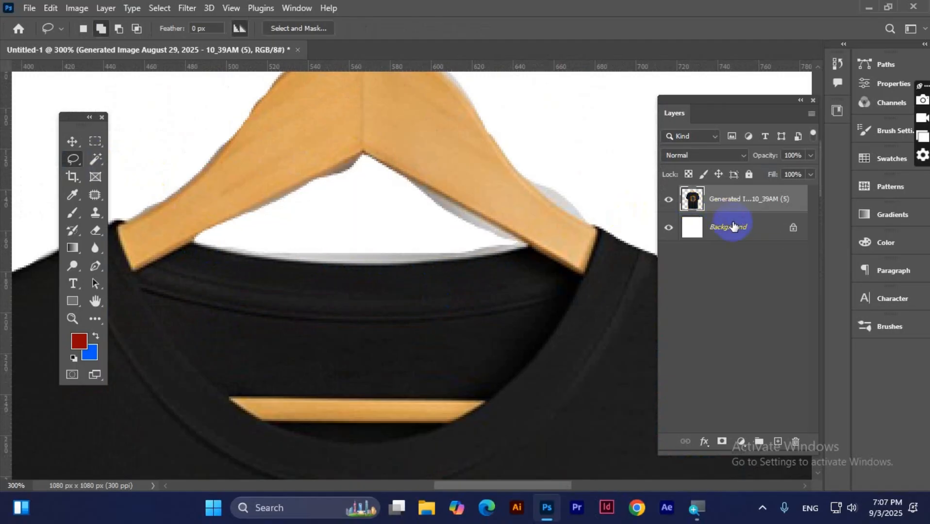
key("ctrl+minus")
key("ctrl+minus")
key("ctrl+minus")
key("ctrl+minus")
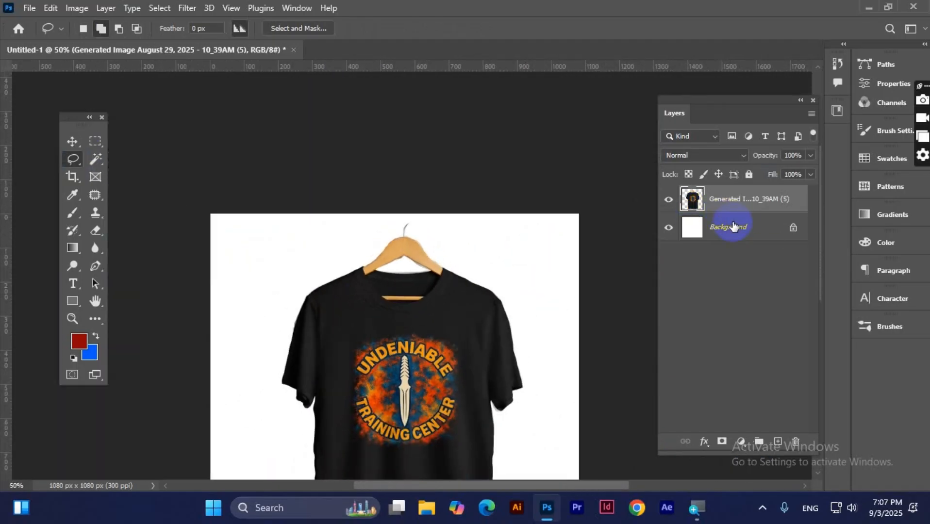
left_click_drag(459, 338, 430, 223)
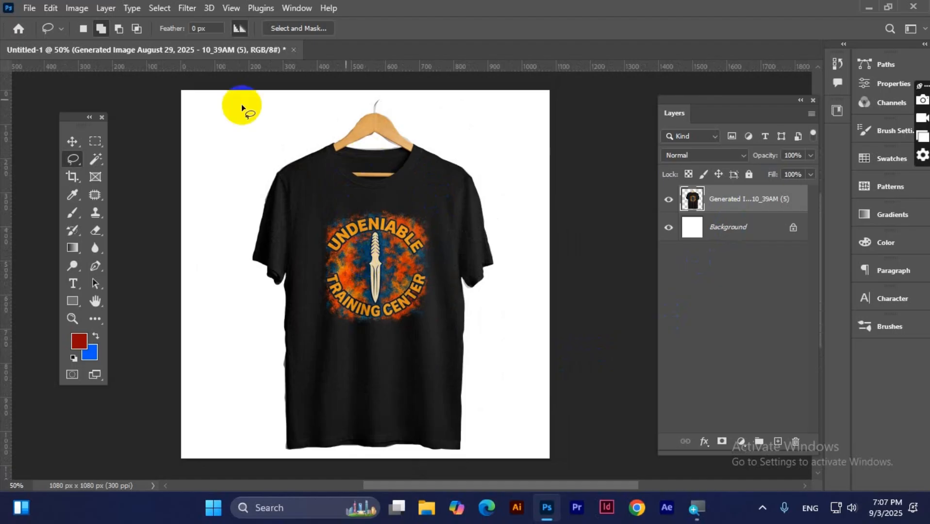
Undo the cut-out edits back to the image with its full grey backdrop, and clear the selection
right_click(69, 161)
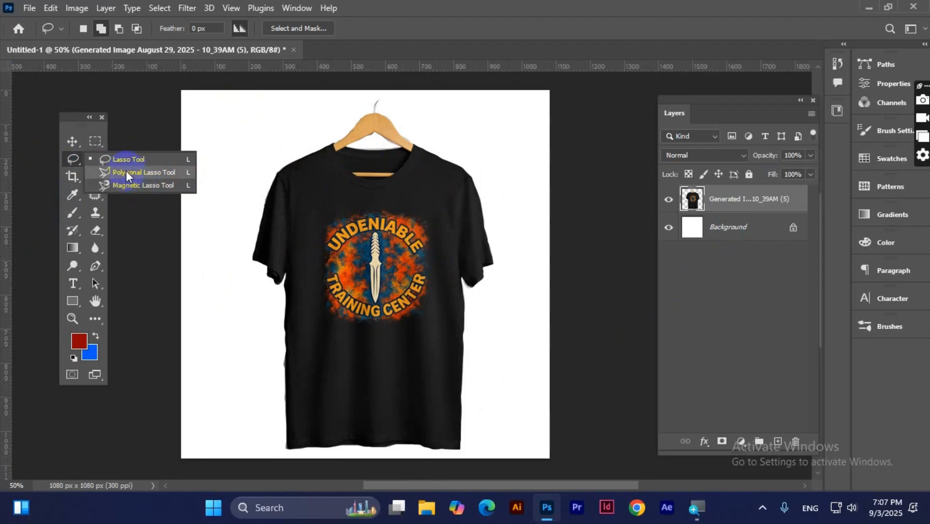
left_click(369, 257)
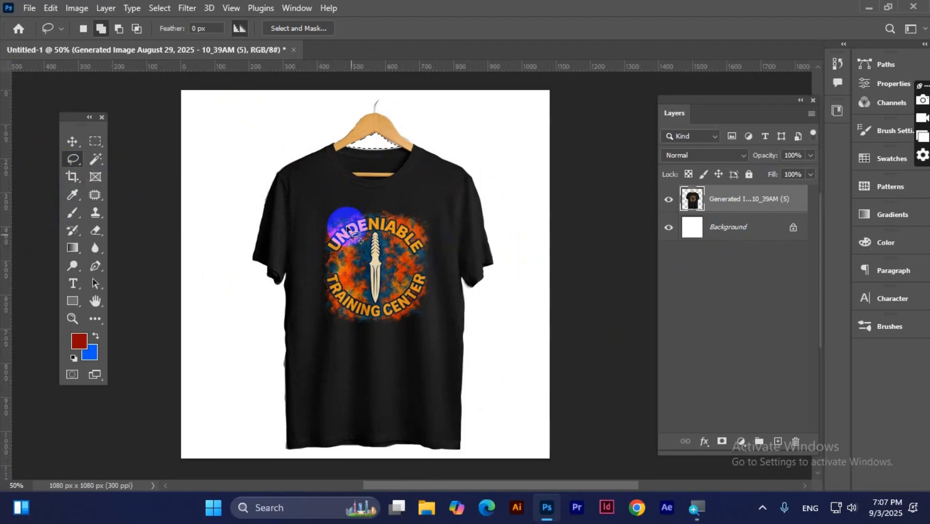
key("ctrl+z")
key("ctrl+z")
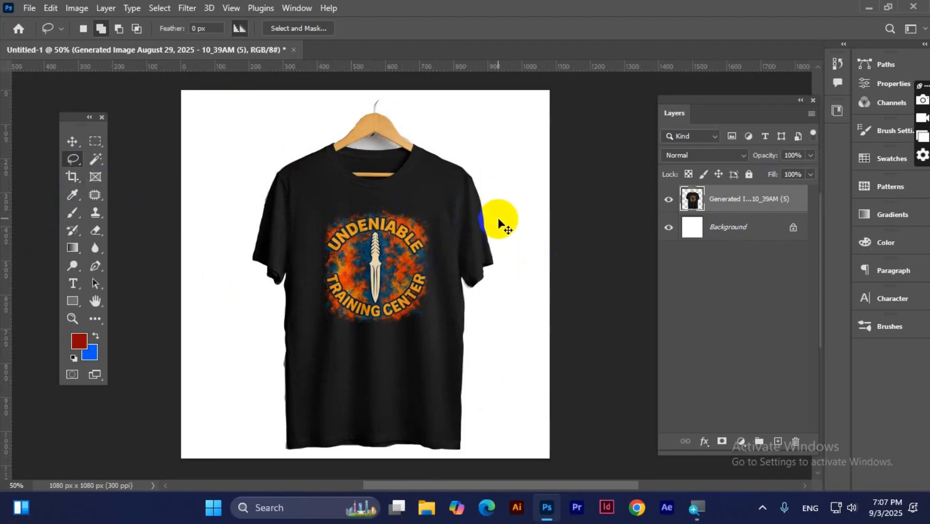
key("ctrl+z")
key("ctrl+z")
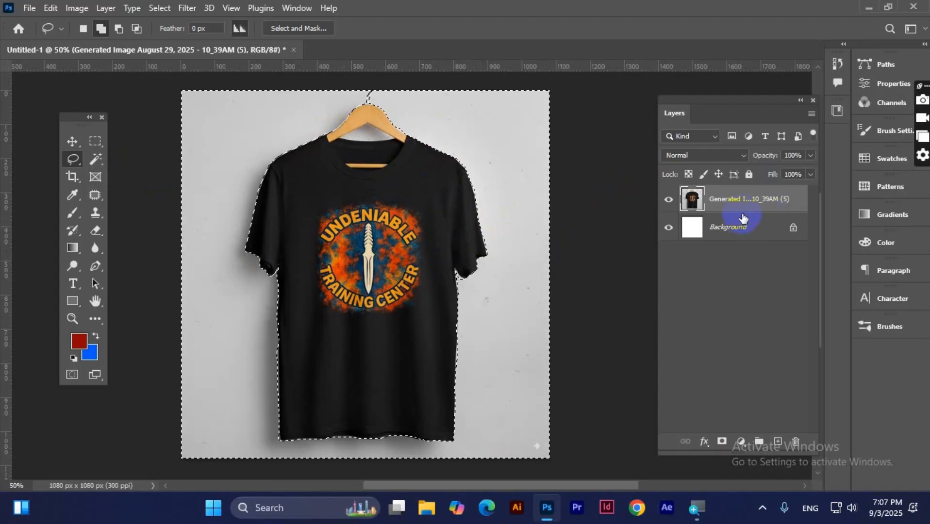
key("ctrl+d")
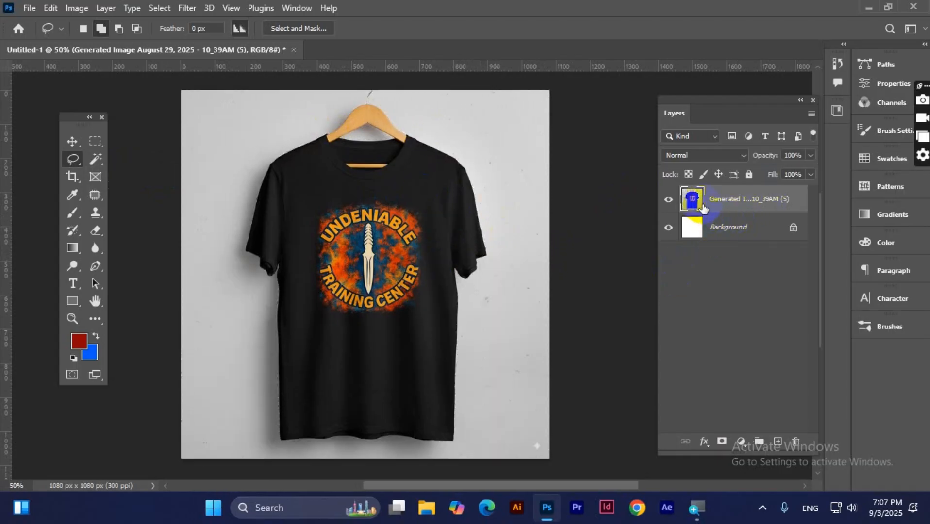
right_click(710, 198)
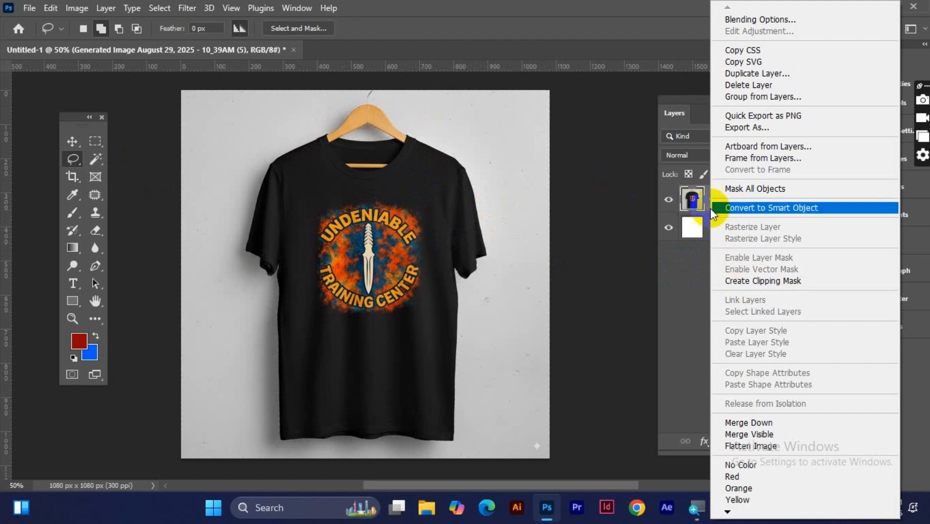
left_click(692, 206)
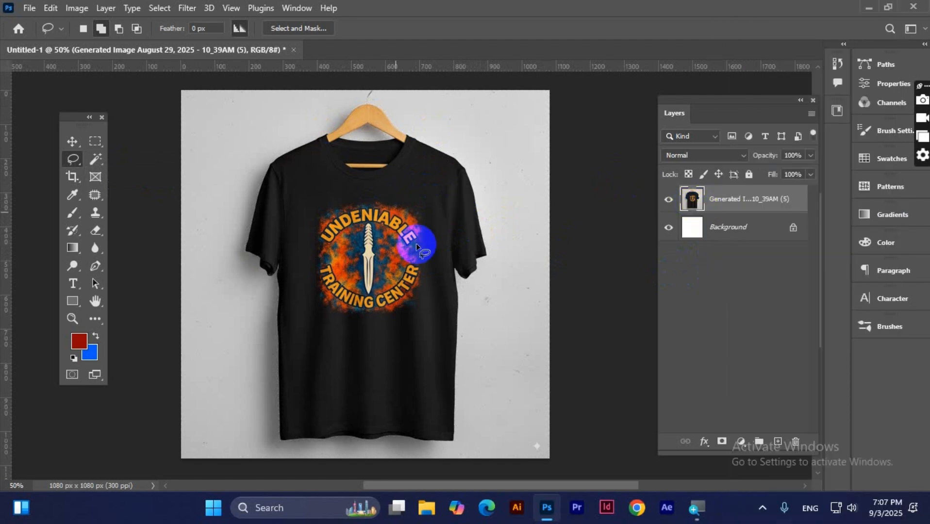
Start a Polygonal Lasso outline at the tip of the hanger's metal hook
scroll(411, 275, "up", 2)
left_click_drag(259, 206, 418, 426)
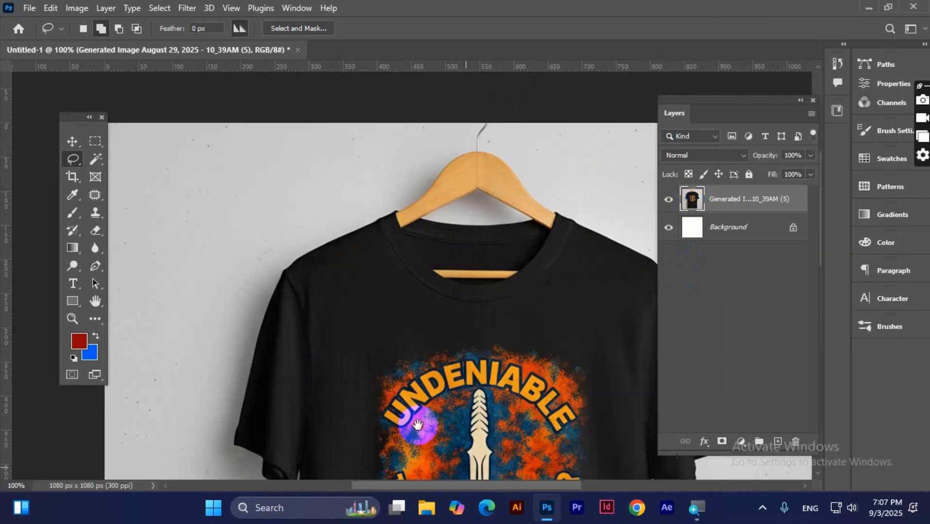
left_click(79, 165)
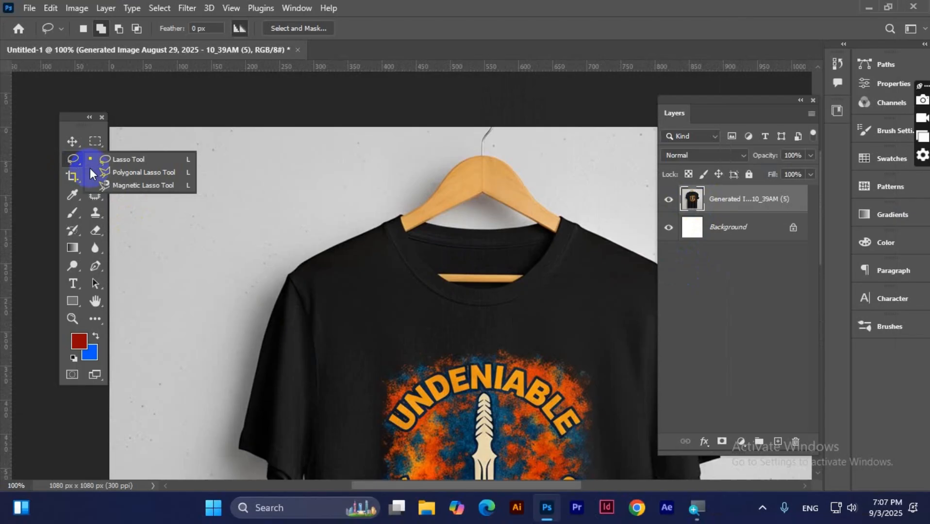
left_click(142, 175)
key("ctrl+plus")
key("ctrl+plus")
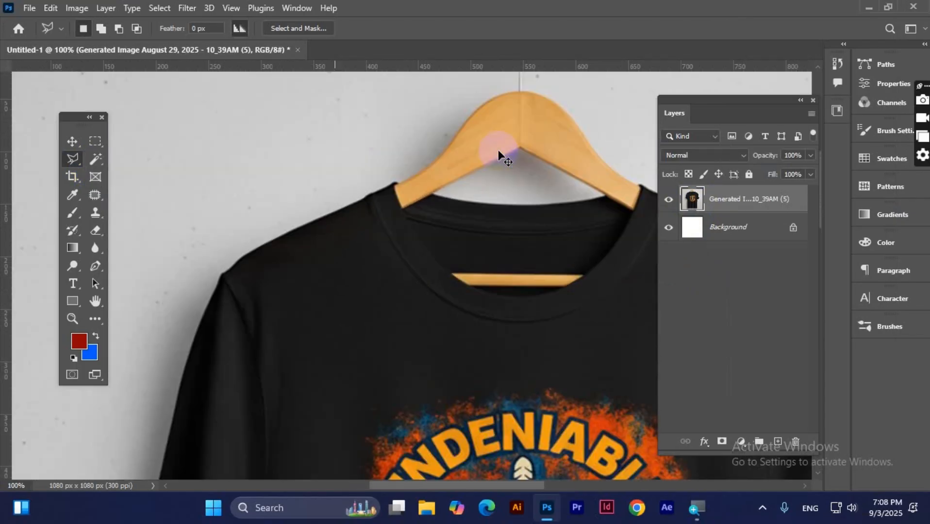
left_click_drag(476, 196, 253, 446)
left_click_drag(417, 199, 402, 256)
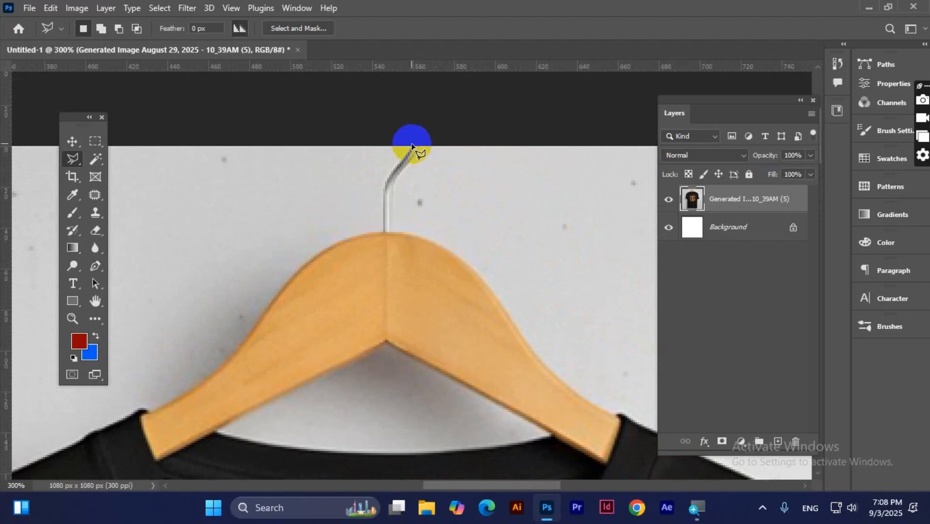
Trace the polygonal outline down the left edge of the hook and along the hanger's left slope
left_click(383, 183)
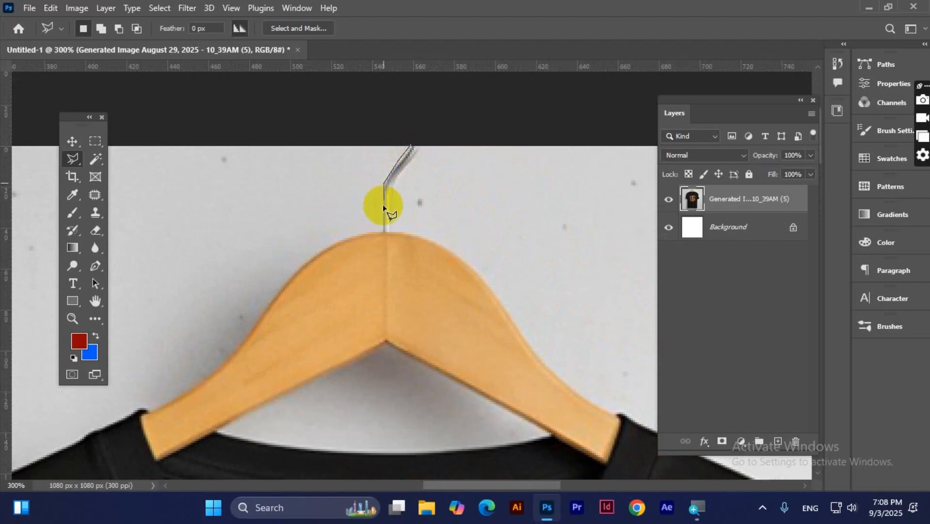
left_click(382, 225)
left_click(345, 237)
left_click(333, 245)
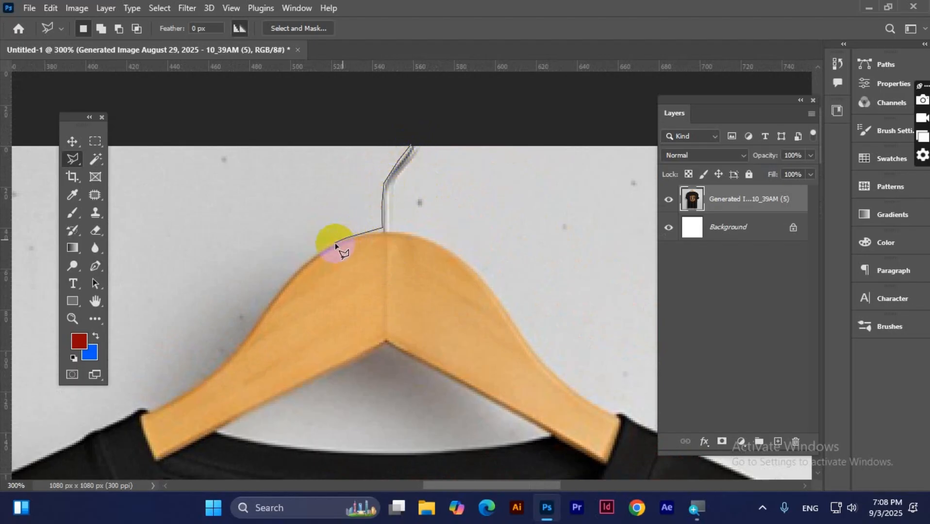
left_click(322, 253)
left_click(310, 262)
left_click_drag(301, 269, 485, 166)
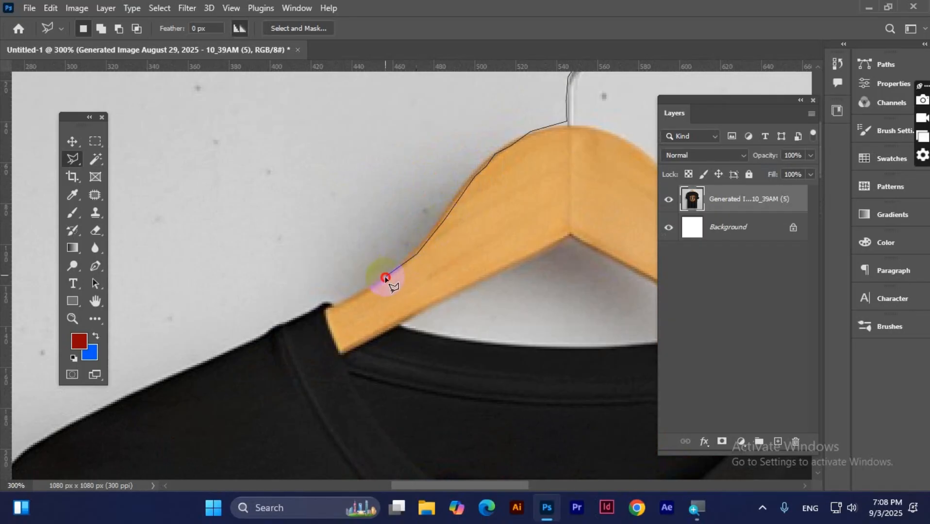
Continue the polygonal outline along the left shoulder and back across the inside of the shirt's collar
mouse_move(340, 309)
left_mouse_down()
mouse_move(310, 306)
mouse_move(287, 325)
mouse_move(220, 349)
left_mouse_up()
left_click(155, 384)
left_click_drag(370, 385, 251, 252)
left_click(443, 261)
left_click_drag(571, 266, 268, 291)
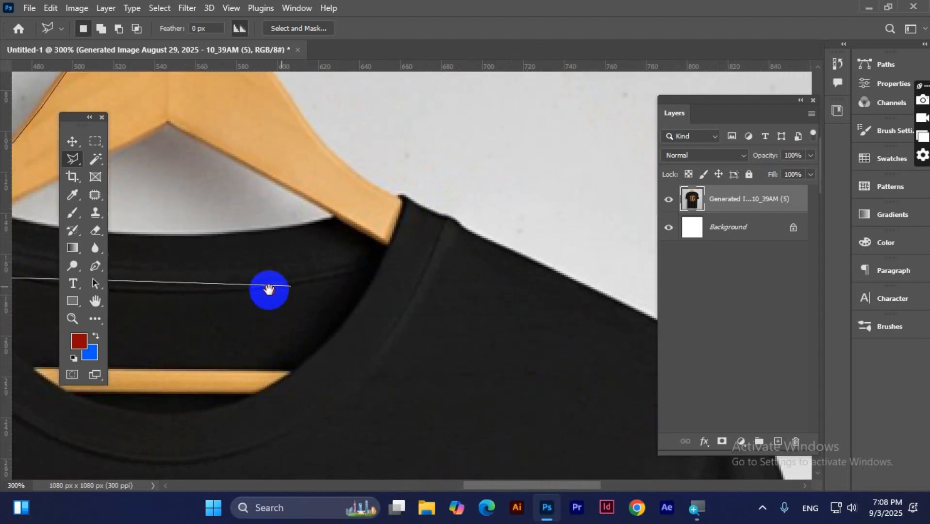
Carry the polygonal outline to the right shoulder and up the hanger's right slope to the base of the hook
left_click(468, 248)
left_click(381, 204)
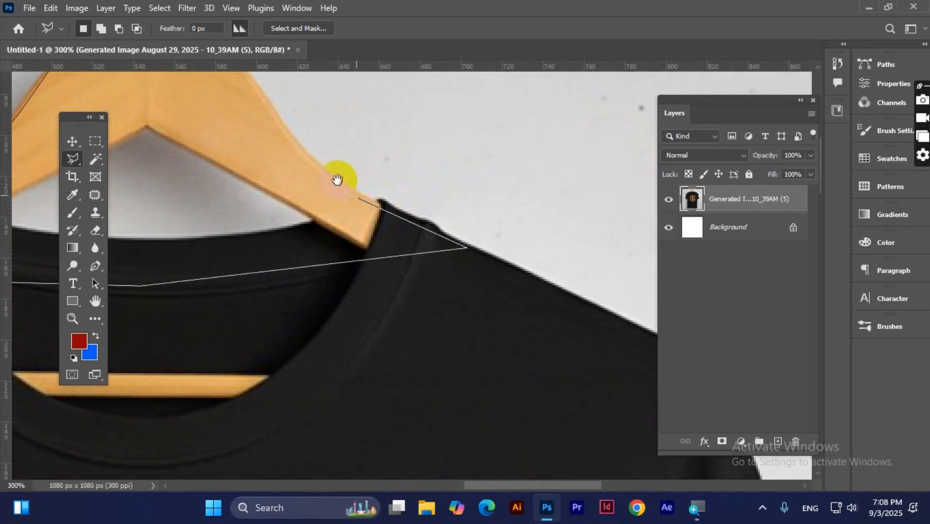
left_click_drag(337, 179, 469, 311)
left_click(432, 278)
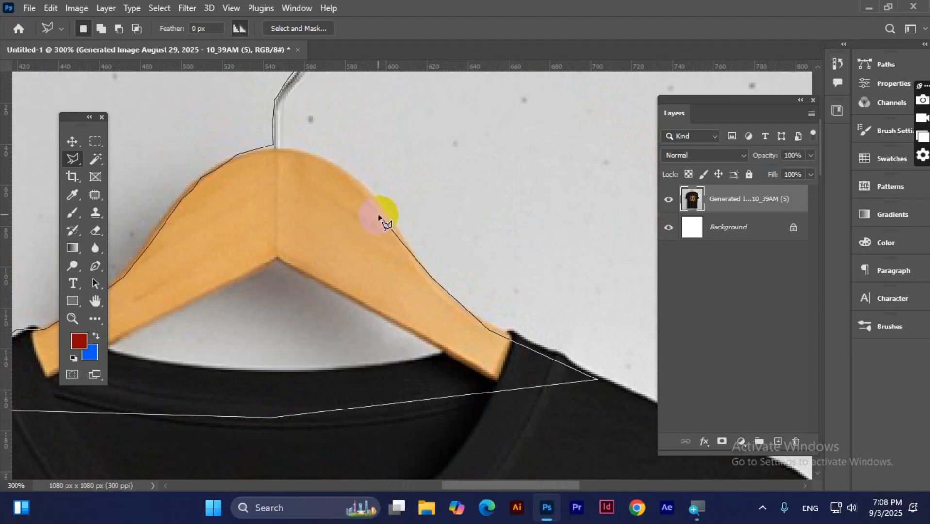
left_click(376, 206)
left_click(338, 166)
left_click(303, 148)
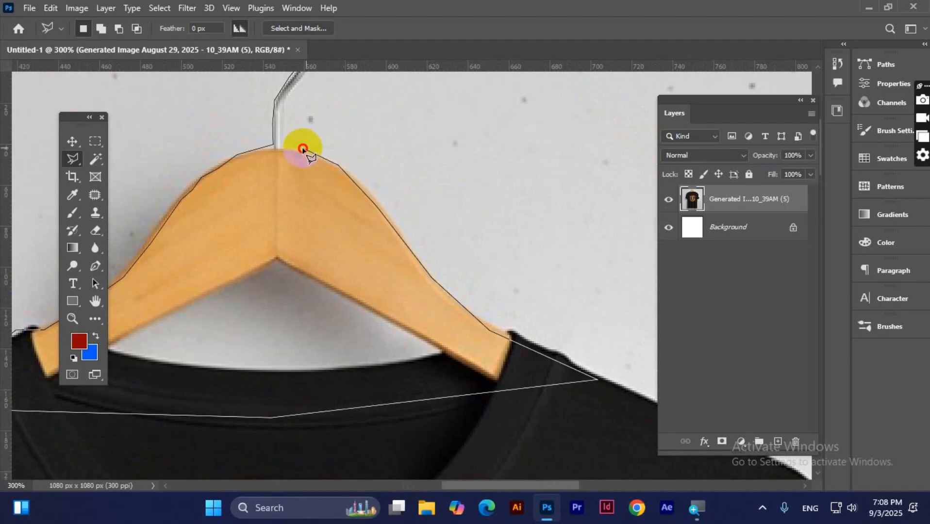
left_click(280, 148)
Trace up the right edge of the hook and close the polygonal selection at its starting point
left_click_drag(284, 134, 275, 206)
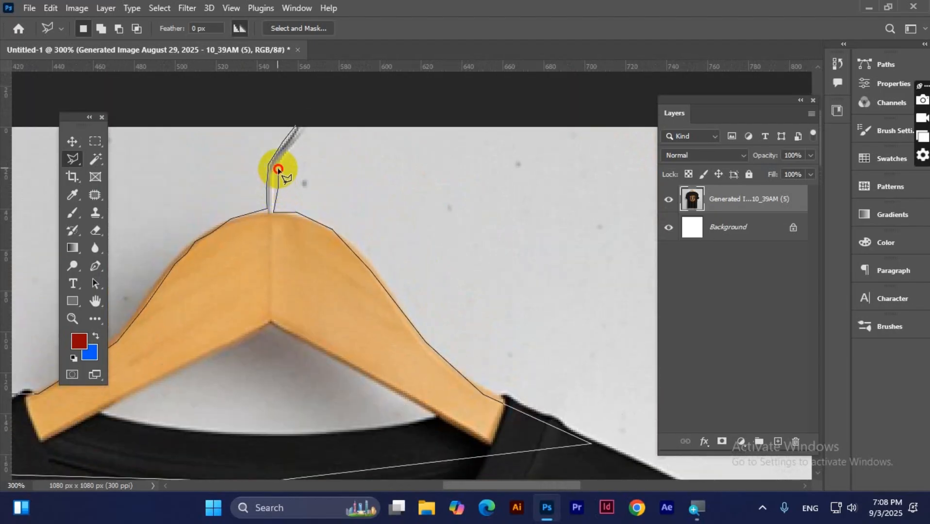
left_click(311, 125)
left_click(294, 127)
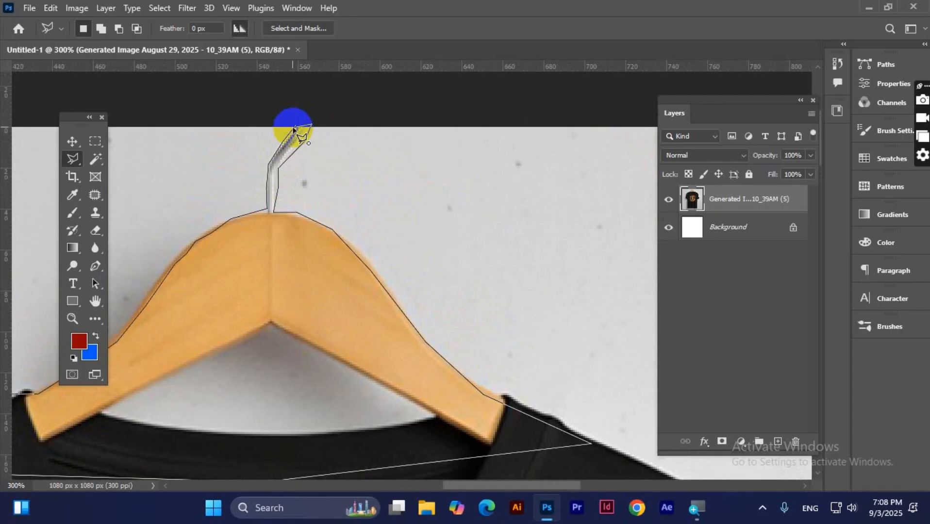
left_click(294, 128)
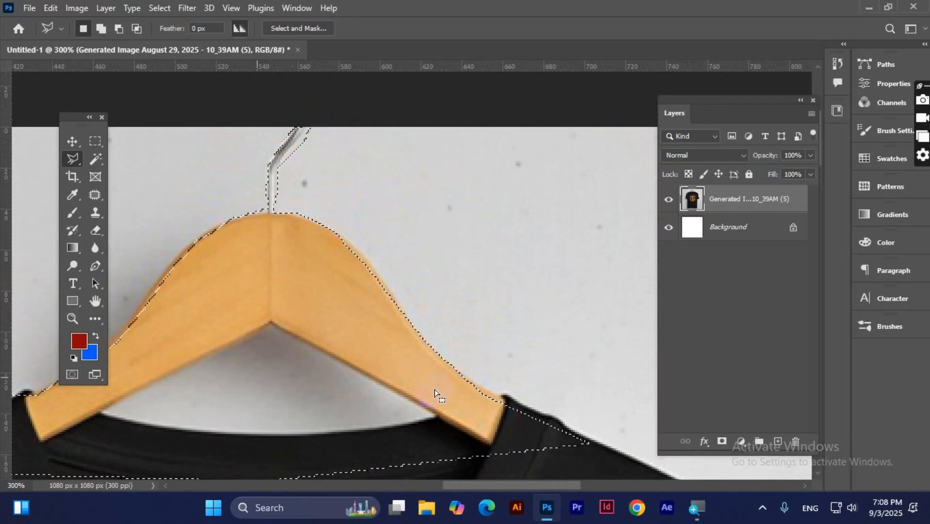
Delete the selected hanger and collar area and undo the deletion
key("ctrl+minus")
key("ctrl+minus")
key("ctrl+minus")
key("ctrl+minus")
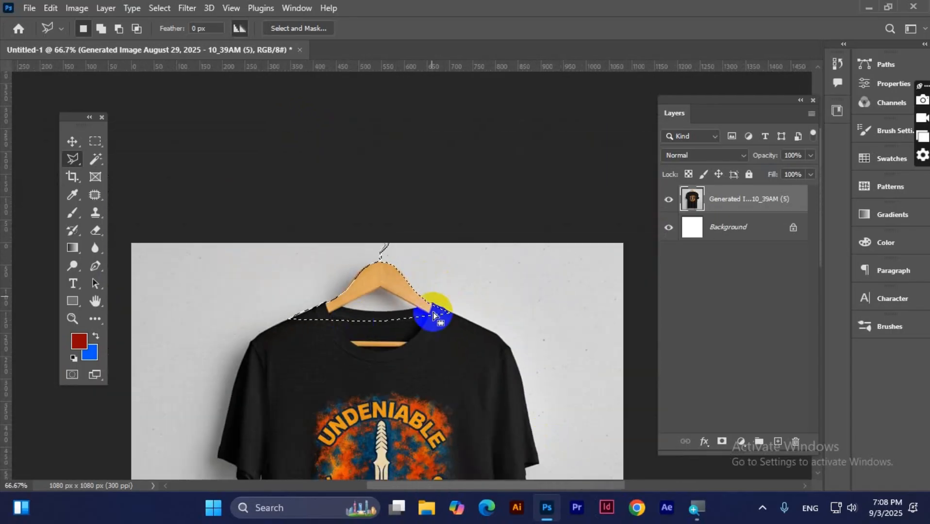
key("Delete")
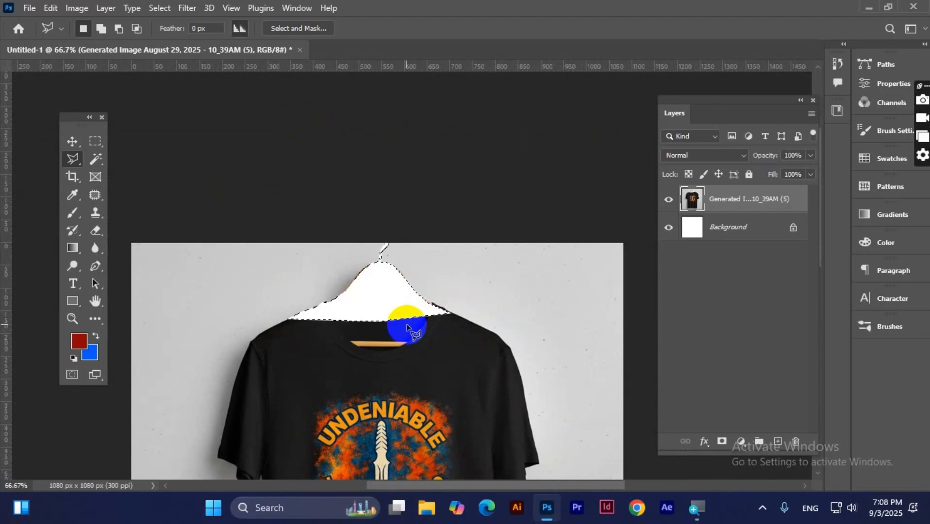
key("ctrl+z")
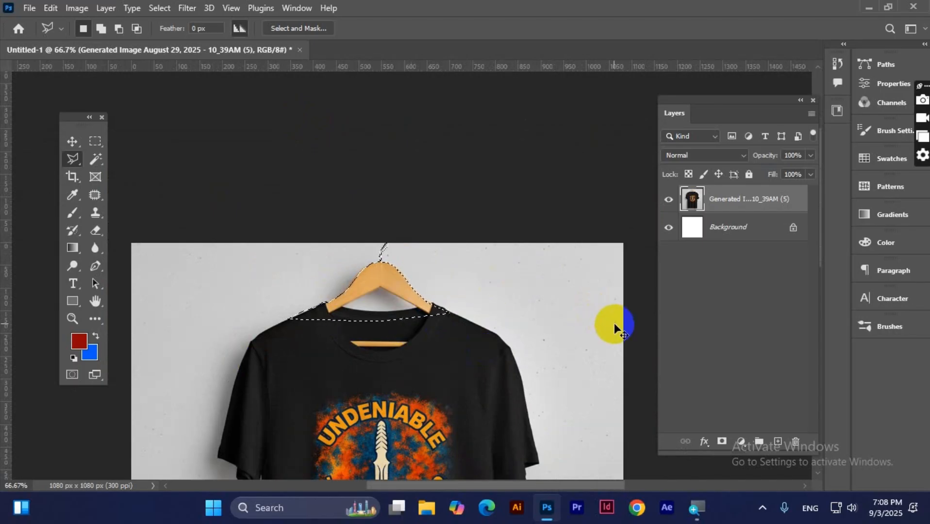
Invert the selection, delete everything around the hanger area, and undo that deletion
key("ctrl+shift+i")
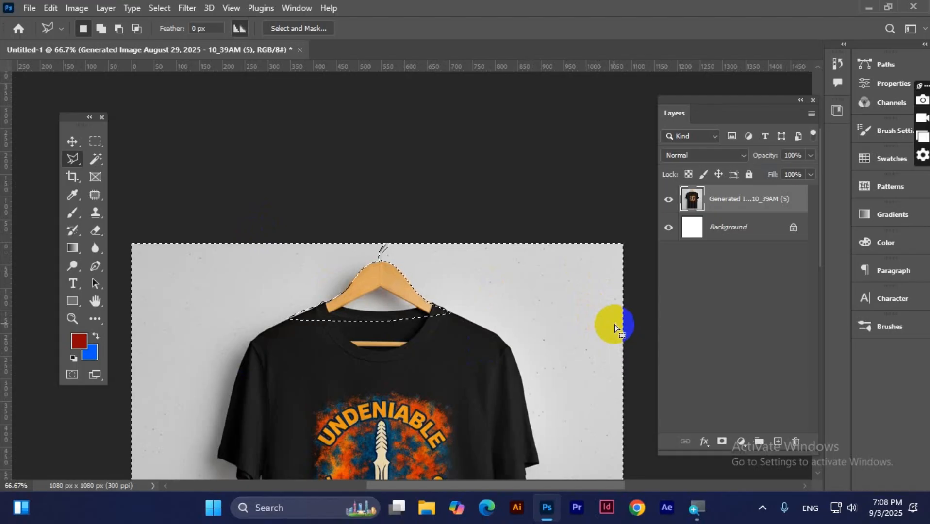
key("Delete")
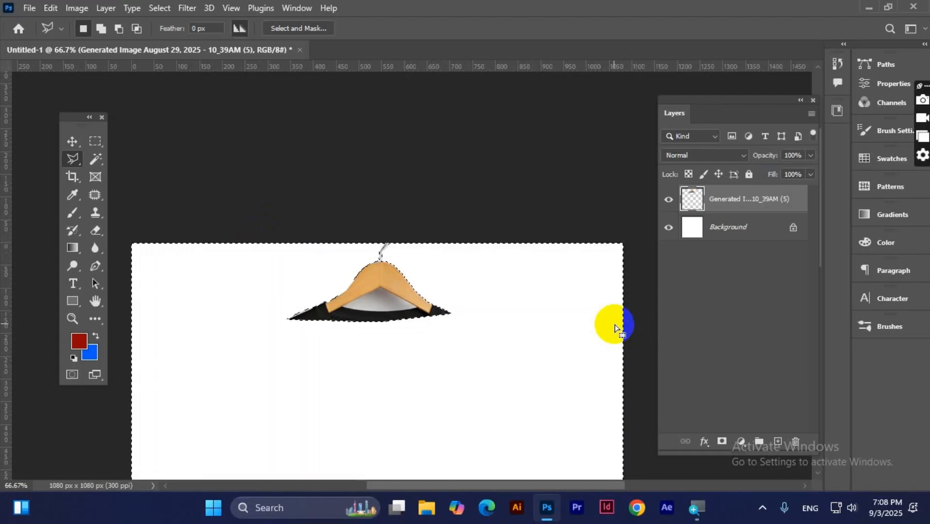
key("ctrl+z")
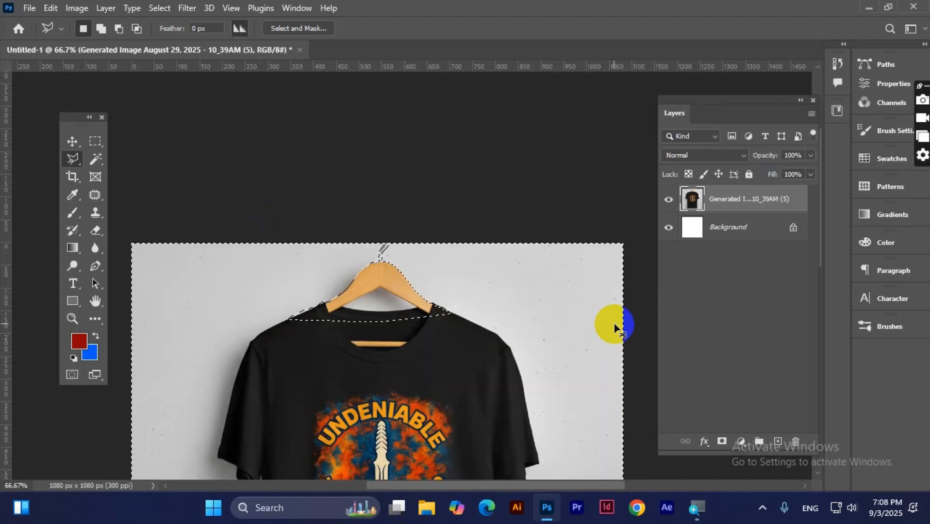
Clear the selection around the hanger and the image border
scroll(609, 323, "up", 1)
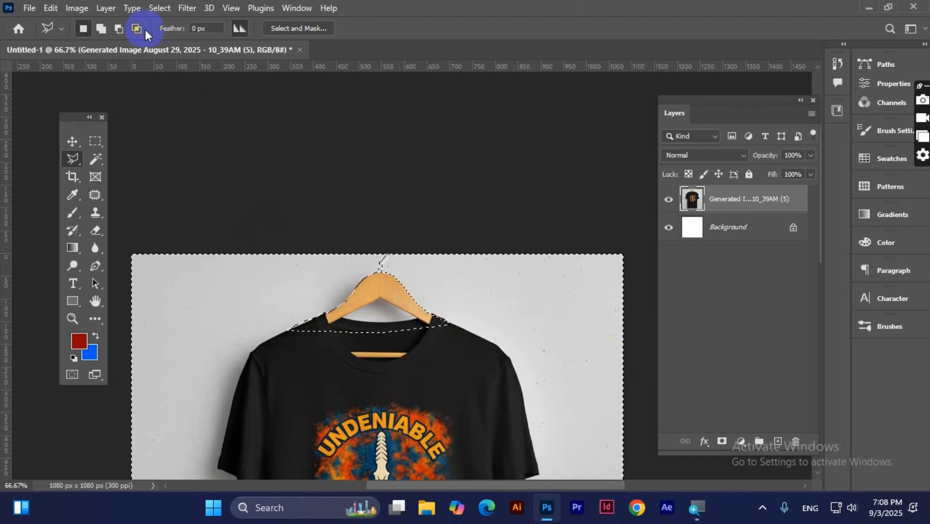
left_click(159, 9)
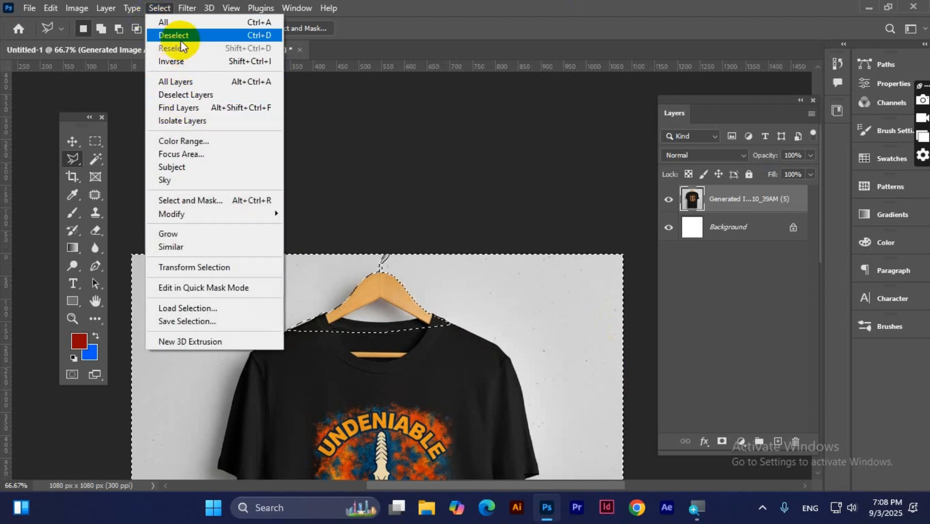
left_click(182, 36)
scroll(519, 307, "down", 5)
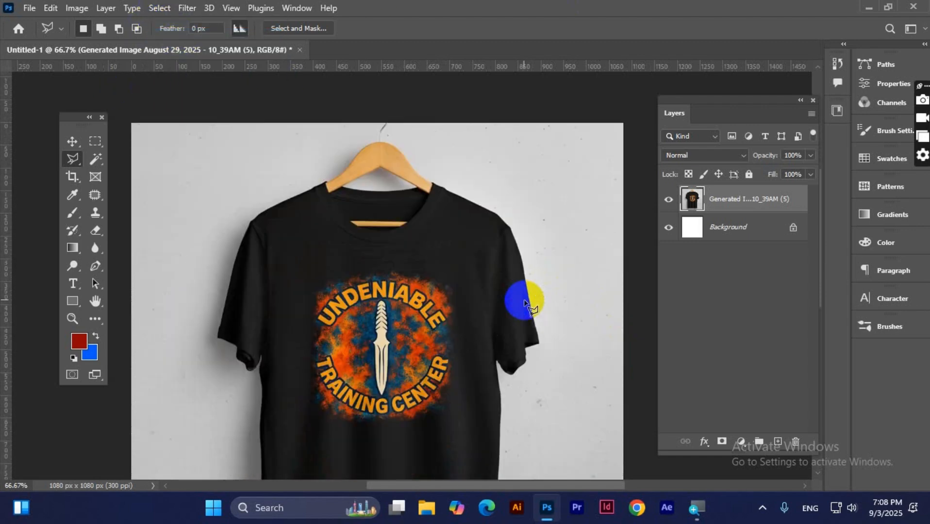
Trace from the hook's tip along the hanger's left side to the shoulder with the Magnetic Lasso Tool
left_click(73, 160)
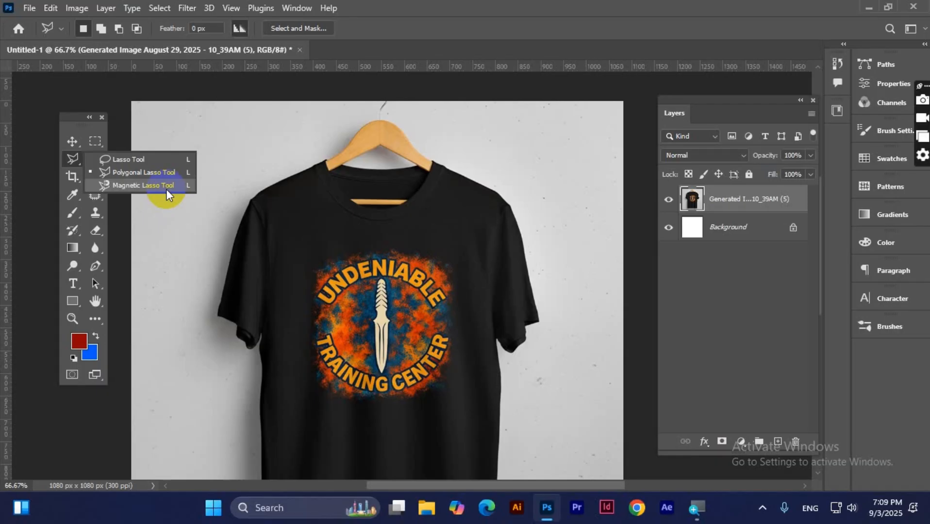
left_click(125, 187)
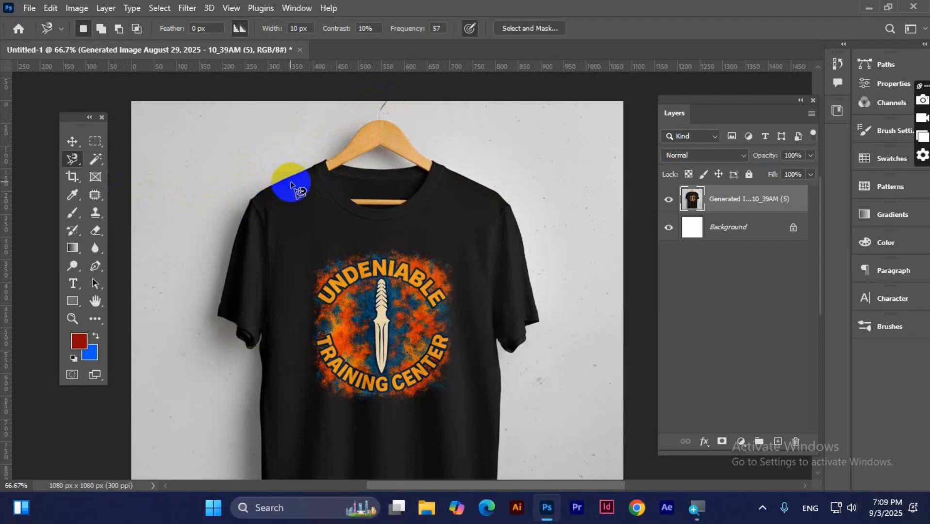
left_click(310, 295)
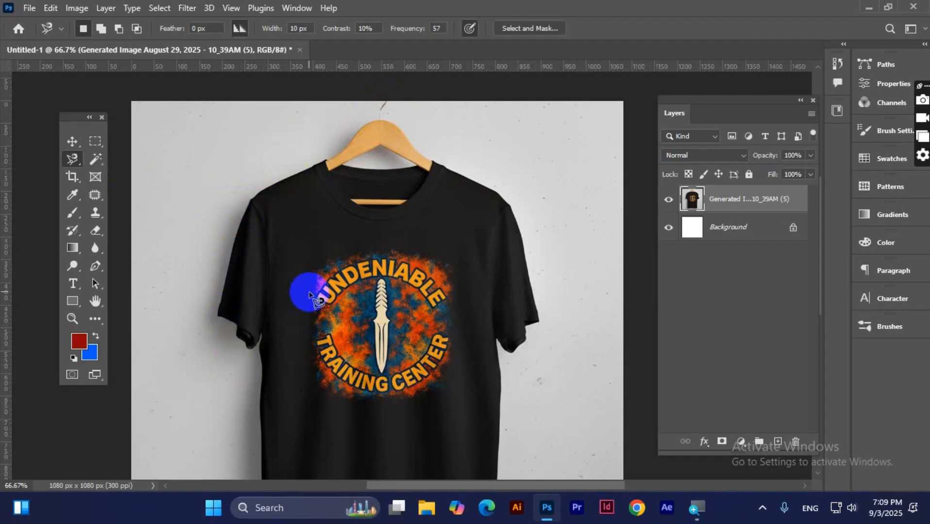
key("c")
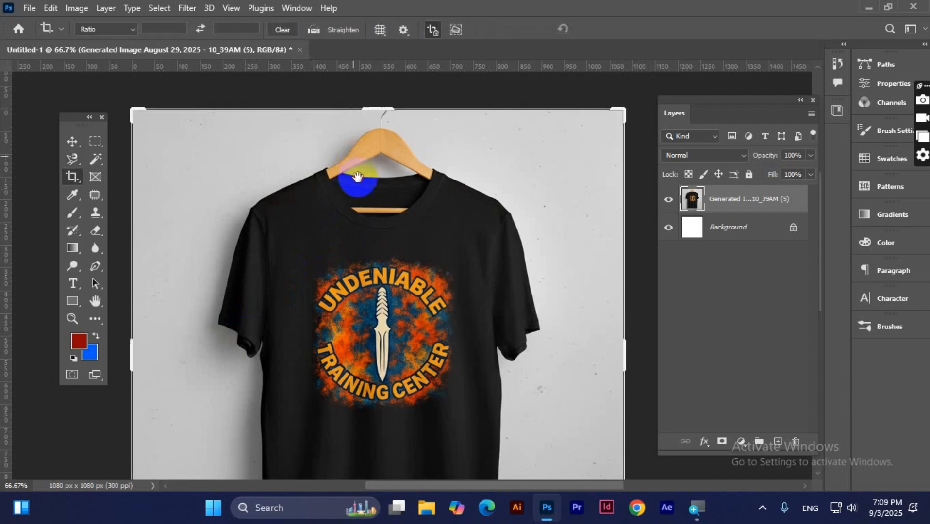
key("ctrl+plus")
key("ctrl+plus")
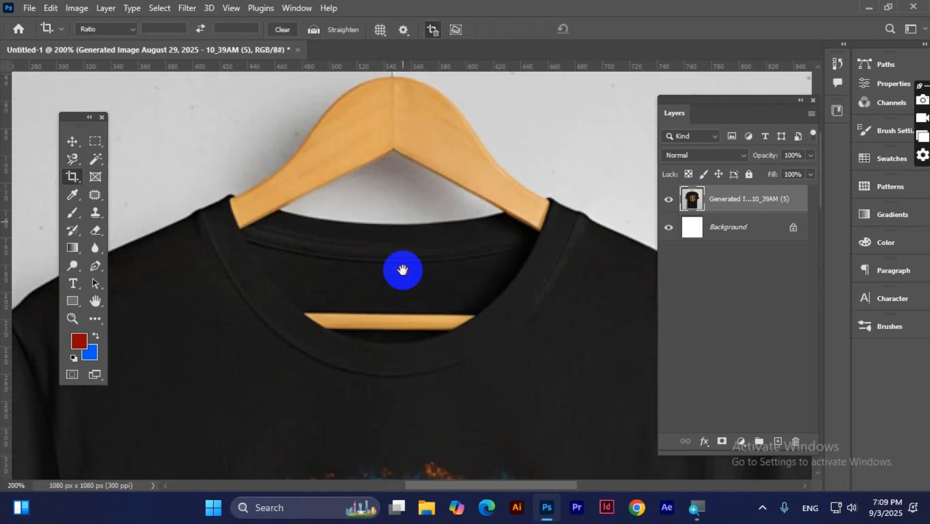
scroll(407, 318, "up", 2)
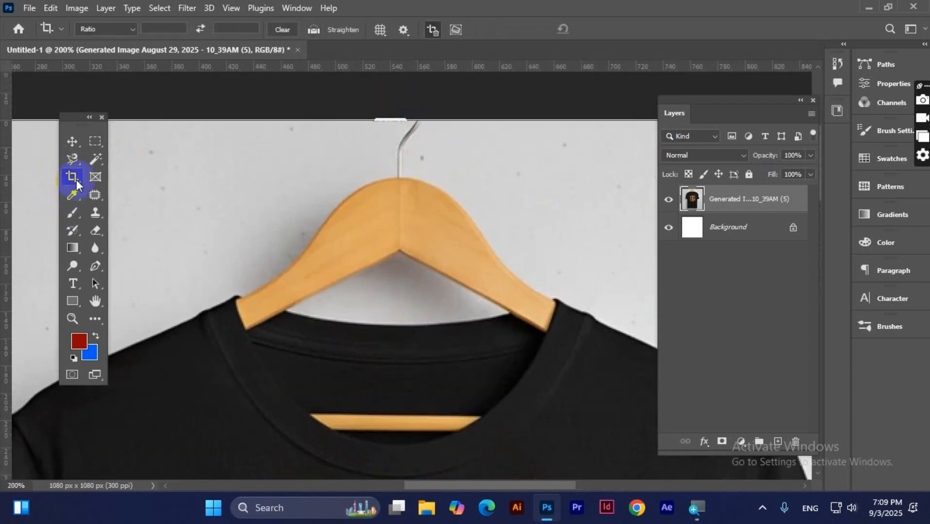
left_click(71, 160)
left_click(414, 125)
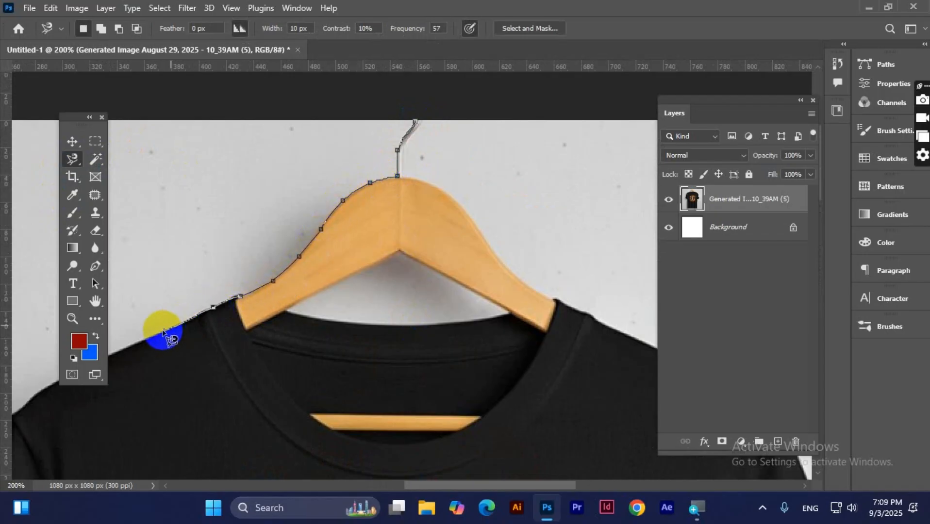
Continue the magnetic outline down the left shoulder and sleeve, around the T-shirt, and back up the hanger's right side
mouse_move(266, 276)
left_mouse_down()
mouse_move(355, 246)
mouse_move(437, 194)
left_mouse_up()
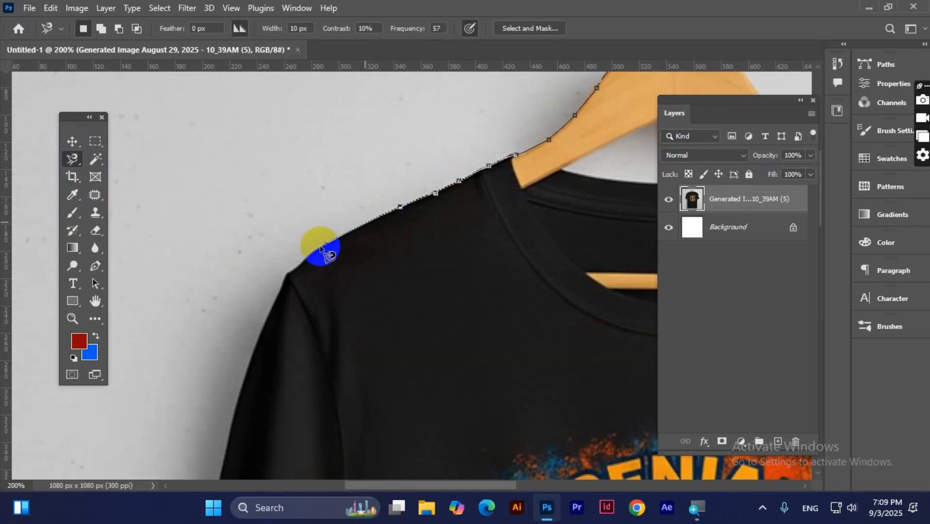
mouse_move(275, 302)
left_mouse_down()
mouse_move(352, 114)
mouse_move(311, 236)
left_mouse_up()
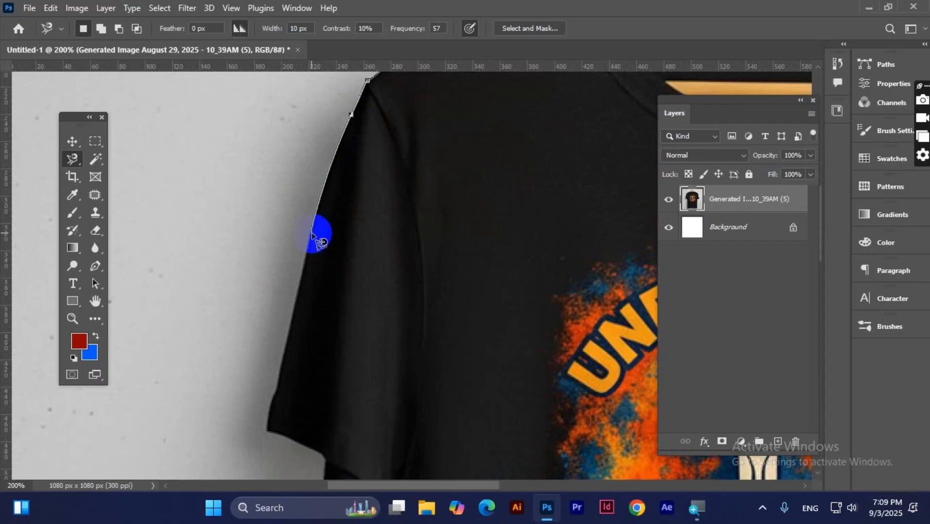
mouse_move(307, 246)
left_mouse_down()
mouse_move(283, 411)
mouse_move(270, 430)
left_mouse_up()
mouse_move(321, 450)
left_mouse_down()
mouse_move(283, 235)
mouse_move(292, 293)
mouse_move(317, 321)
mouse_move(351, 298)
mouse_move(364, 269)
mouse_move(362, 425)
mouse_move(387, 171)
mouse_move(377, 256)
mouse_move(383, 379)
mouse_move(386, 345)
mouse_move(380, 103)
mouse_move(381, 421)
mouse_move(388, 445)
mouse_move(409, 450)
mouse_move(471, 437)
mouse_move(193, 389)
mouse_move(409, 368)
mouse_move(570, 380)
mouse_move(621, 363)
mouse_move(257, 346)
mouse_move(504, 367)
mouse_move(517, 126)
mouse_move(510, 383)
mouse_move(501, 193)
mouse_move(513, 124)
mouse_move(487, 323)
mouse_move(474, 182)
mouse_move(506, 215)
mouse_move(571, 161)
mouse_move(571, 141)
mouse_move(599, 132)
mouse_move(603, 111)
mouse_move(606, 318)
mouse_move(573, 191)
mouse_move(570, 127)
mouse_move(623, 265)
mouse_move(571, 160)
mouse_move(535, 127)
mouse_move(617, 291)
mouse_move(556, 276)
mouse_move(457, 220)
mouse_move(373, 127)
mouse_move(309, 88)
mouse_move(323, 227)
left_mouse_up()
left_click(289, 262)
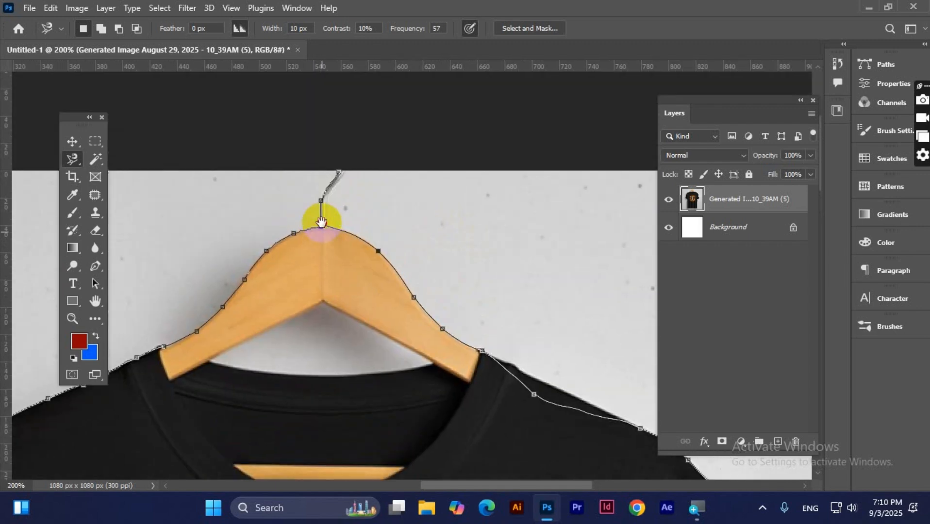
Close the magnetic outline at the hook's tip to select the T-shirt and hanger
double_click(347, 165)
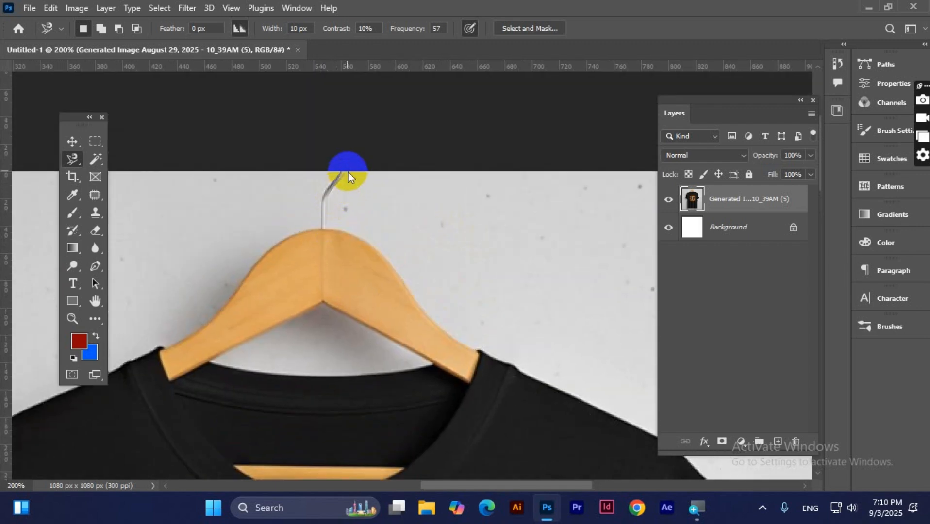
key("ctrl+minus")
key("ctrl+minus")
key("ctrl+minus")
key("ctrl+minus")
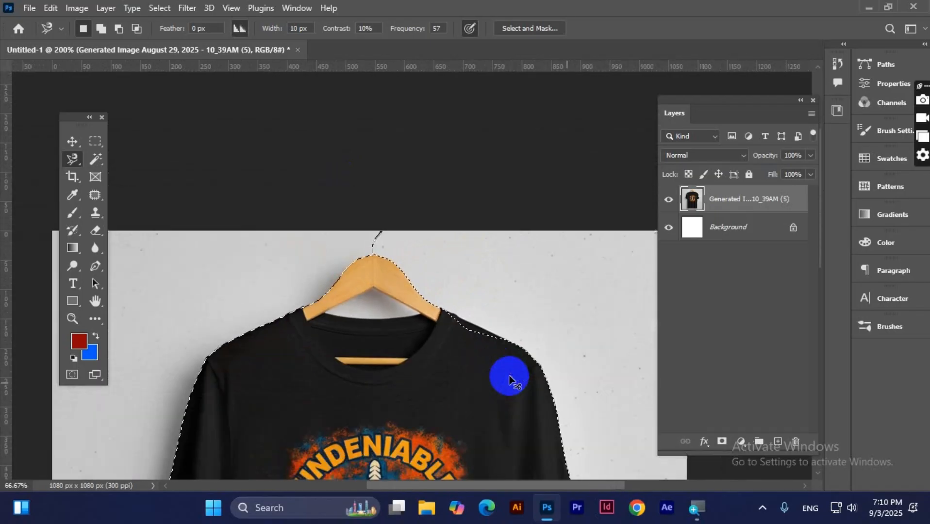
Clear the magnetic selection around the T-shirt and hanger, and show the lasso tool variants
left_click_drag(439, 345, 414, 257)
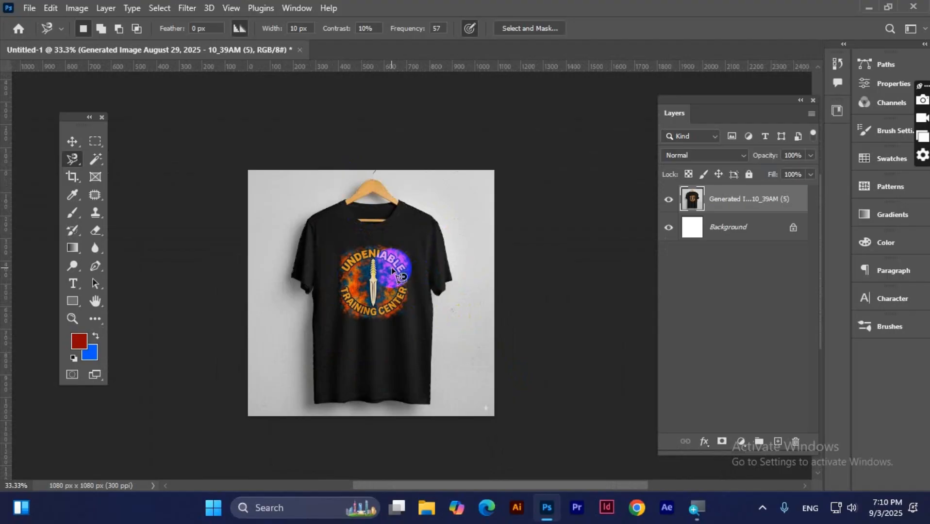
left_click(28, 167)
right_click(71, 156)
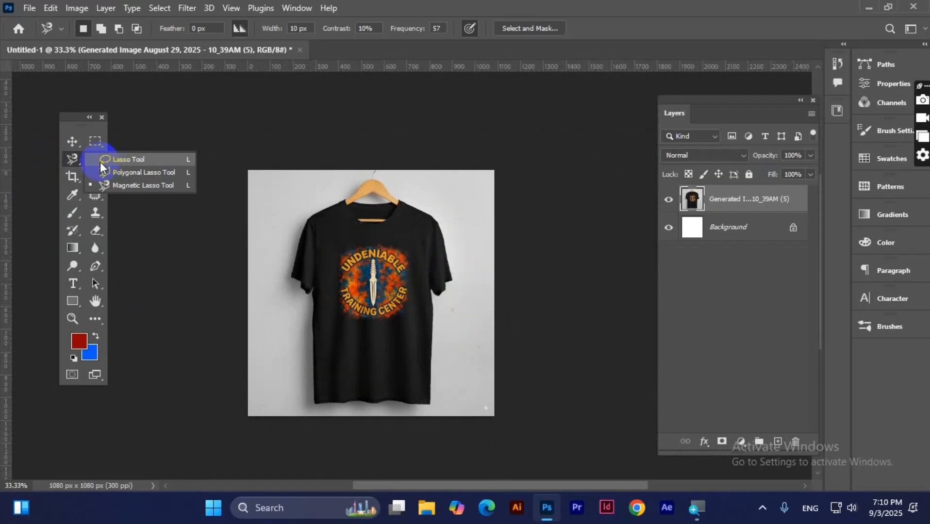
left_click(76, 160)
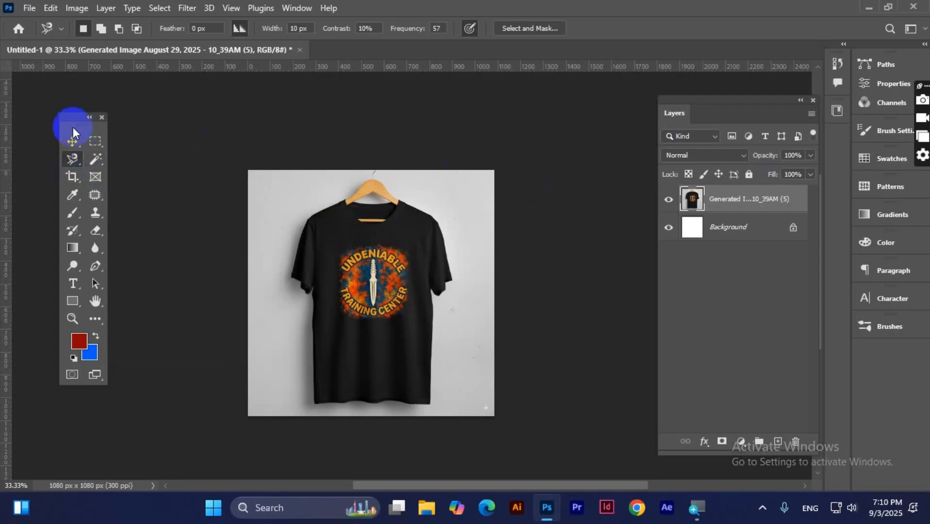
Select the gray wall around the T-shirt with the Magic Wand Tool at tolerance 32
left_click(97, 159)
right_click(100, 159)
left_click(100, 160)
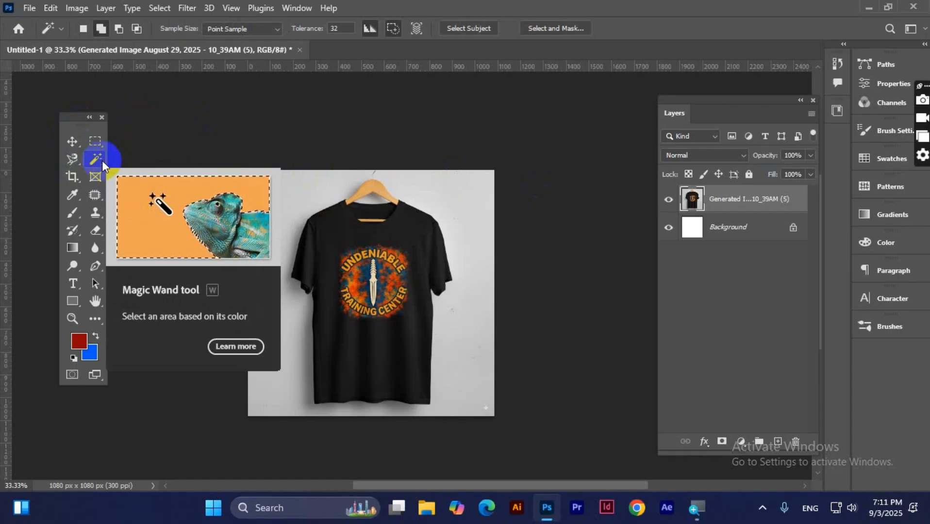
left_click(347, 28)
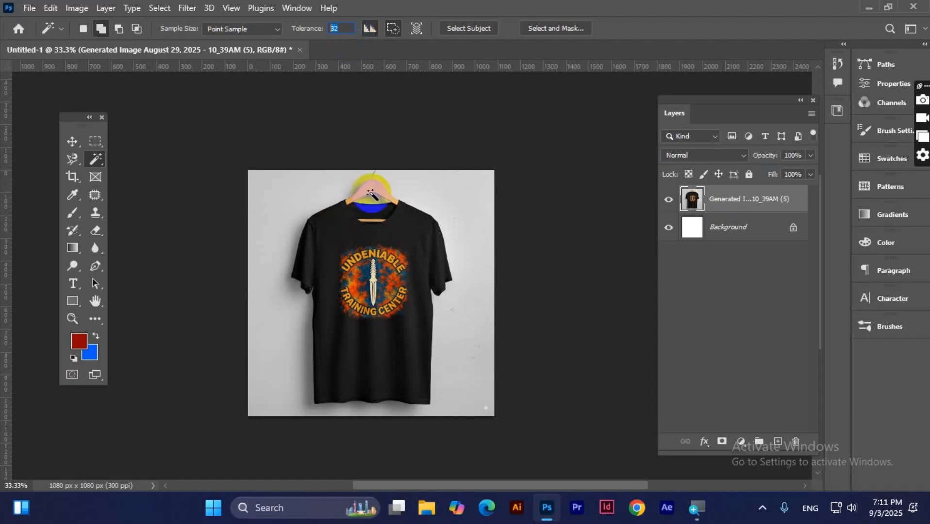
left_click(281, 205)
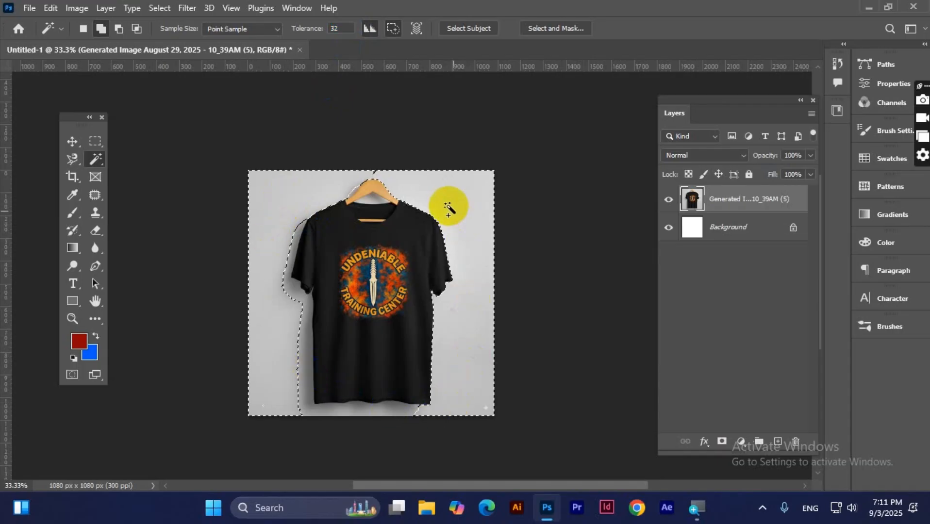
Examine how closely the wand selection follows the T-shirt's sleeves, sides and hem and the hanger
key("ctrl+plus")
key("ctrl+plus")
key("ctrl+plus")
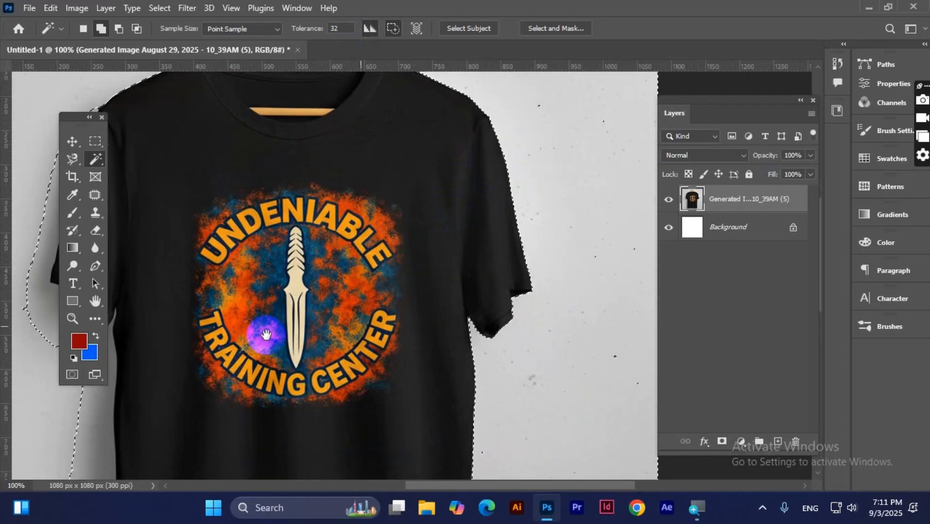
left_click_drag(266, 334, 438, 141)
left_click_drag(234, 295, 222, 146)
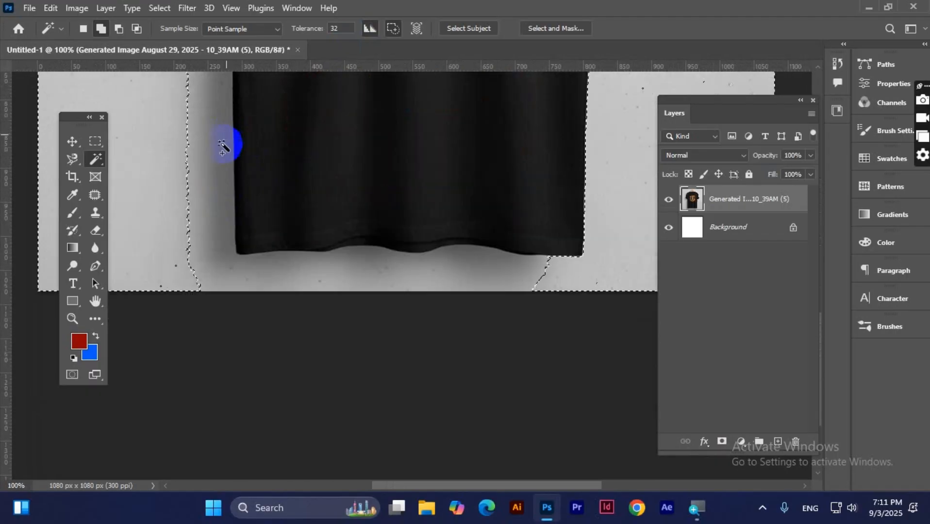
key("ctrl+minus")
key("ctrl+minus")
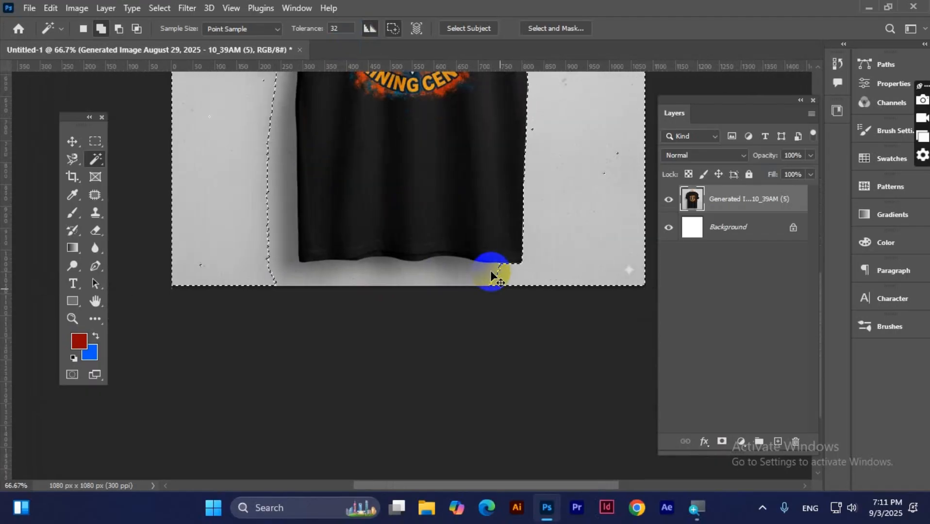
left_click_drag(461, 149, 440, 344)
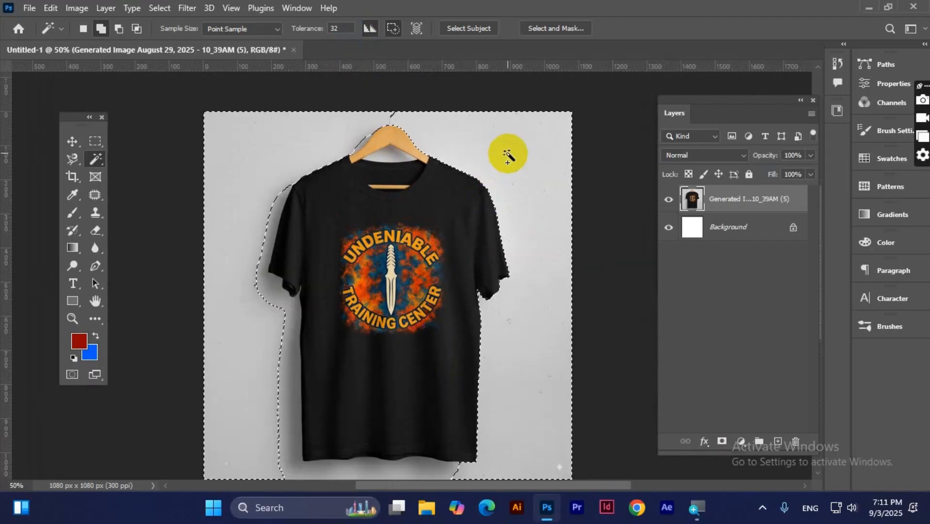
left_click_drag(407, 305, 411, 144)
left_click_drag(310, 218, 304, 447)
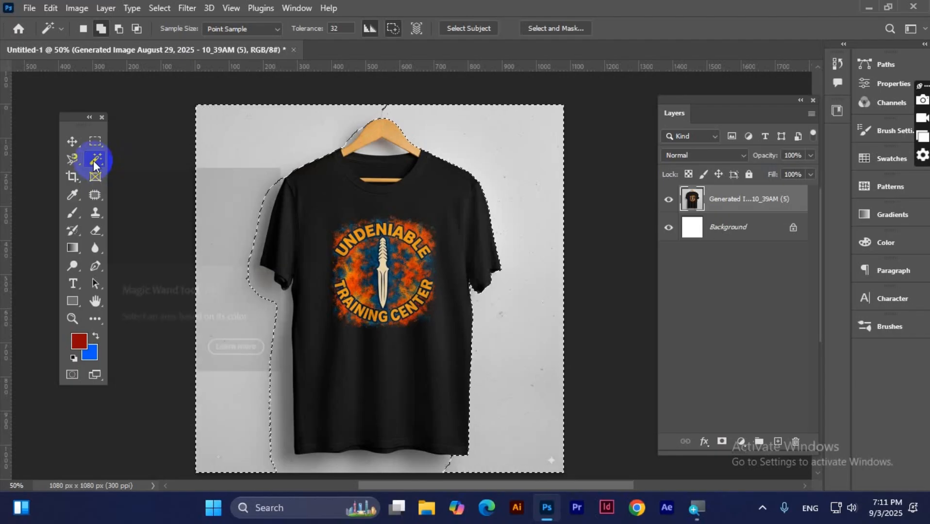
Add wall areas above the shirt's left shoulder and near the image's lower-right corner to the selection at tolerance 32
left_click(245, 135)
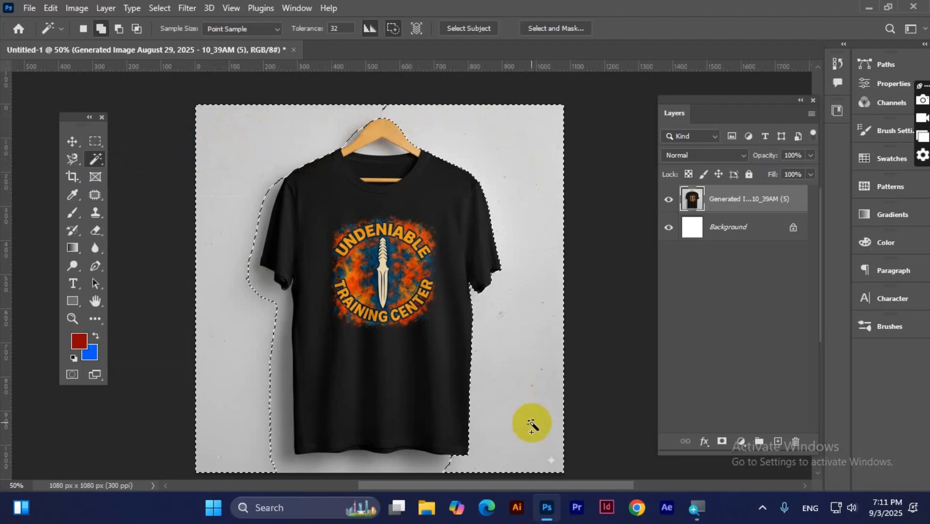
left_click(534, 394)
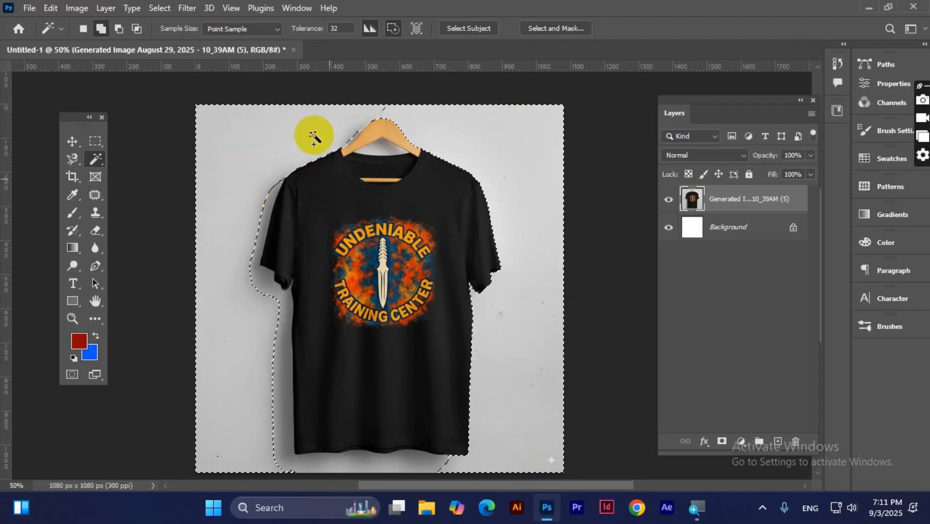
left_click(333, 29)
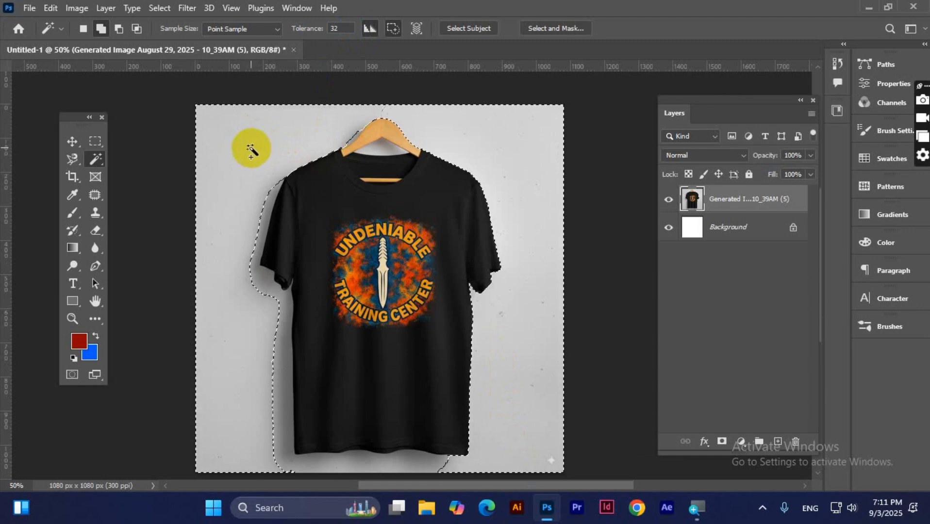
Clear the selection, set the Magic Wand tolerance to 80, reselect the wall and check the edge along the shirt's left side
left_click(336, 28)
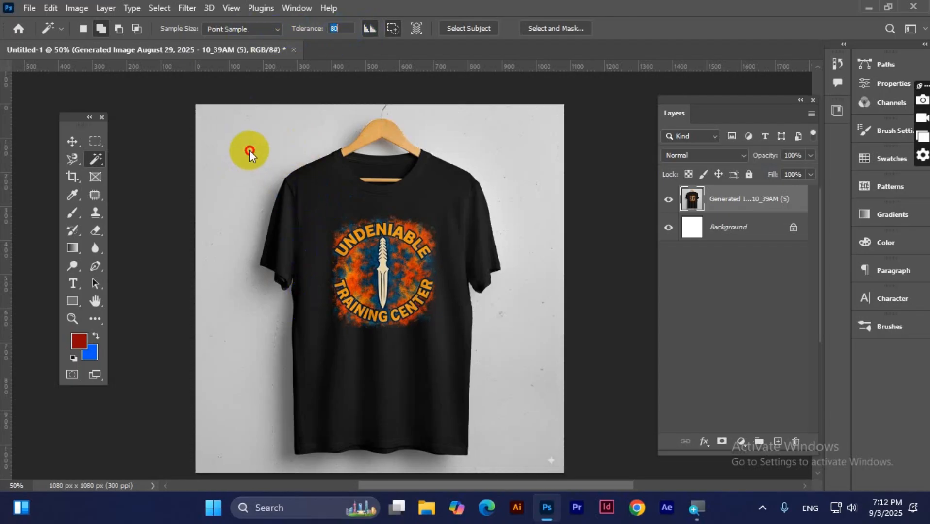
left_click(250, 154)
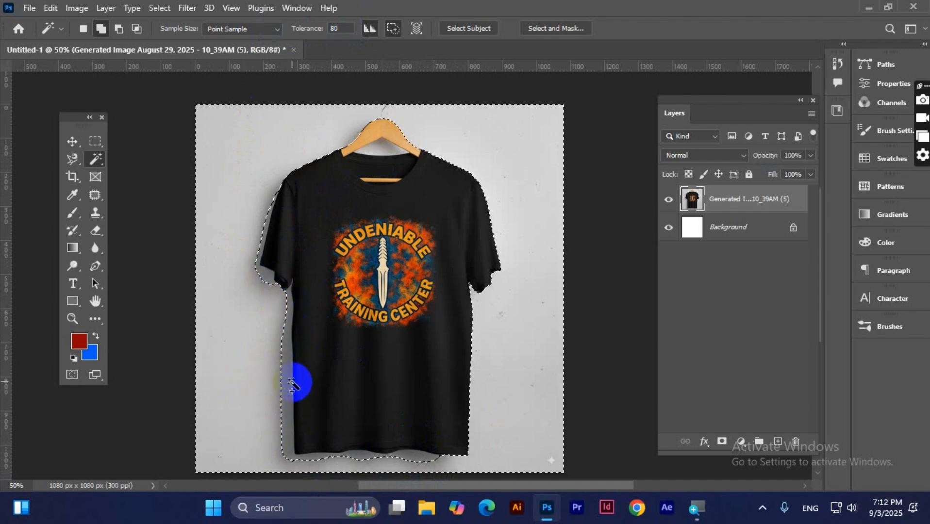
key("ctrl+plus")
key("ctrl+plus")
left_click_drag(227, 410, 336, 274)
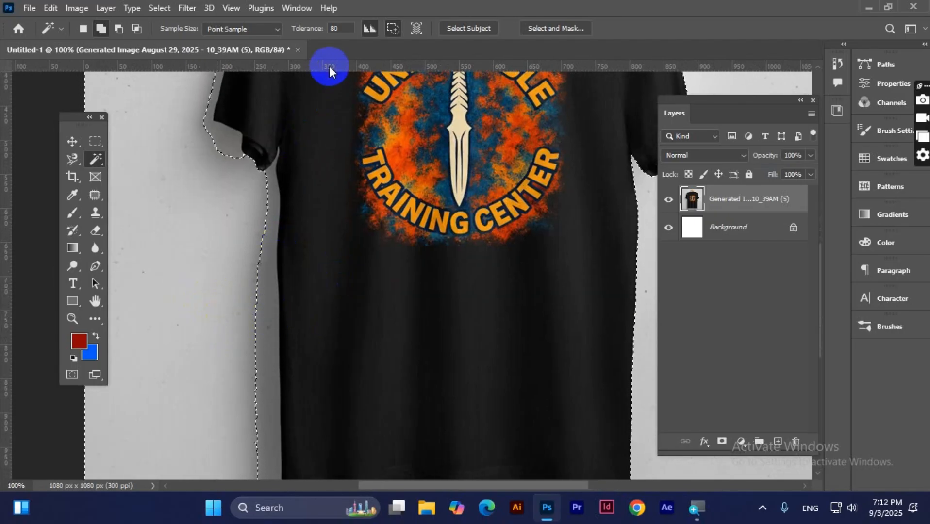
Clear the selection, set the tolerance to 90, reselect the wall and check the edge down to the hem
key("ctrl+d")
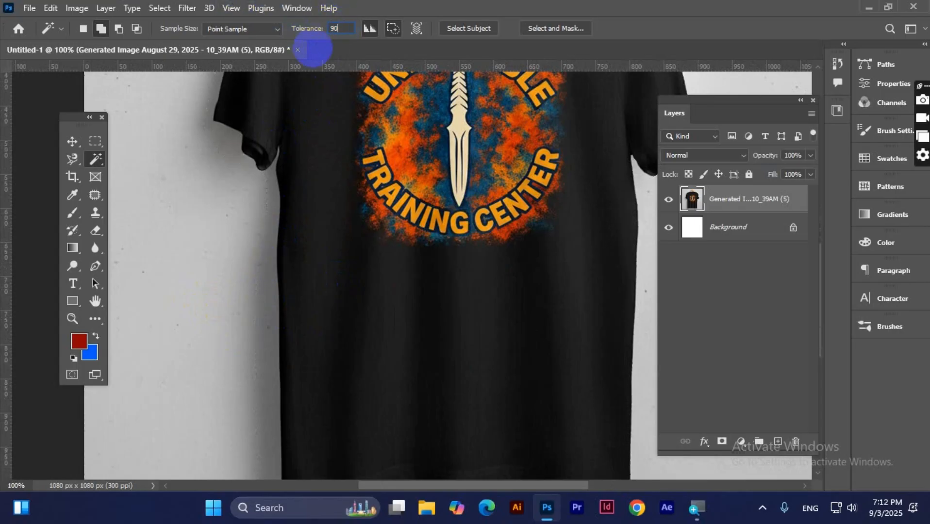
left_click(199, 262)
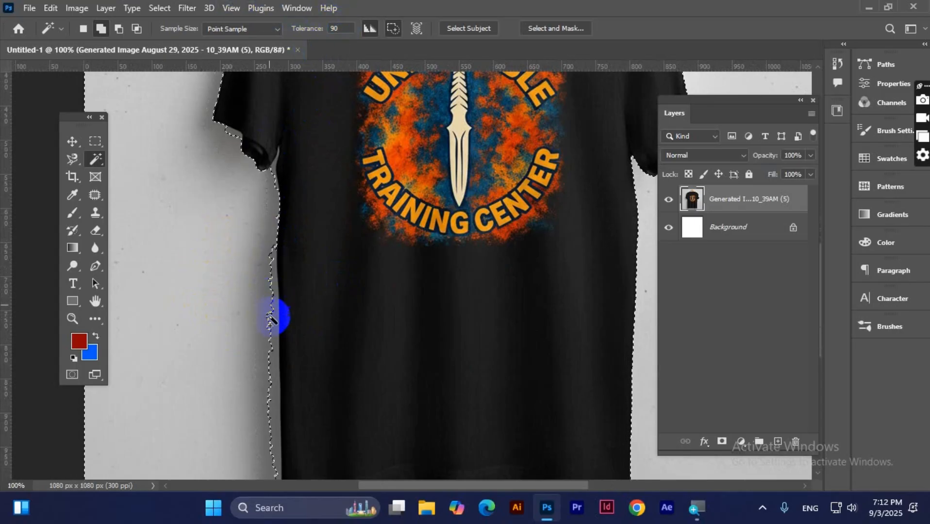
scroll(317, 390, "down", 10)
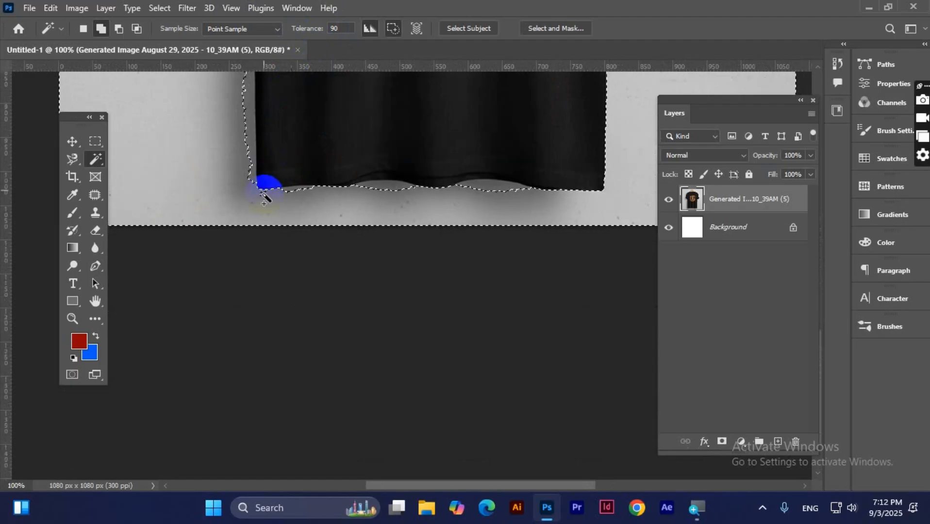
Clear the selection, set the tolerance to 100 and reselect the wall around the whole T-shirt
key("ctrl+d")
left_click(340, 28)
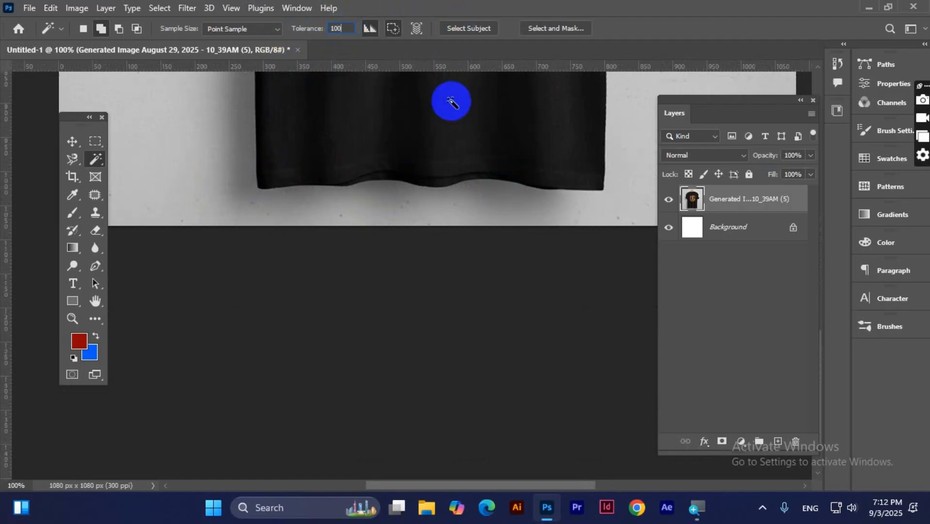
key("ctrl+minus")
key("ctrl+minus")
key("ctrl+minus")
left_click_drag(419, 180, 367, 295)
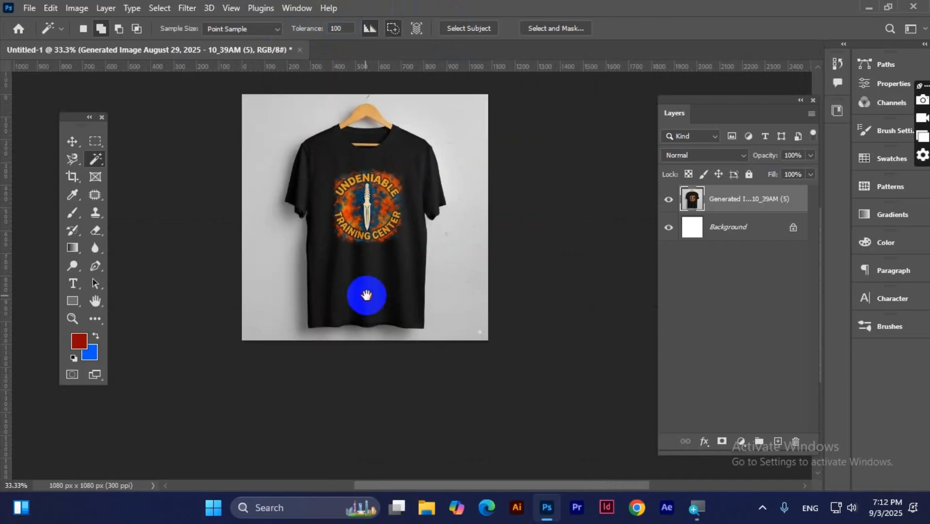
left_click(440, 243)
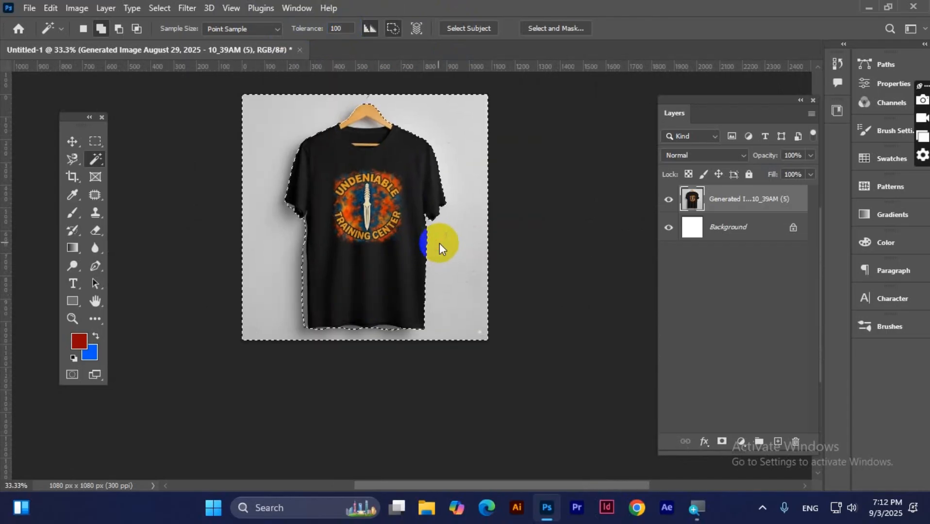
Try to add the unselected shadow strip along the shirt's left side to the selection at tolerance 100
key("ctrl+plus")
key("ctrl+plus")
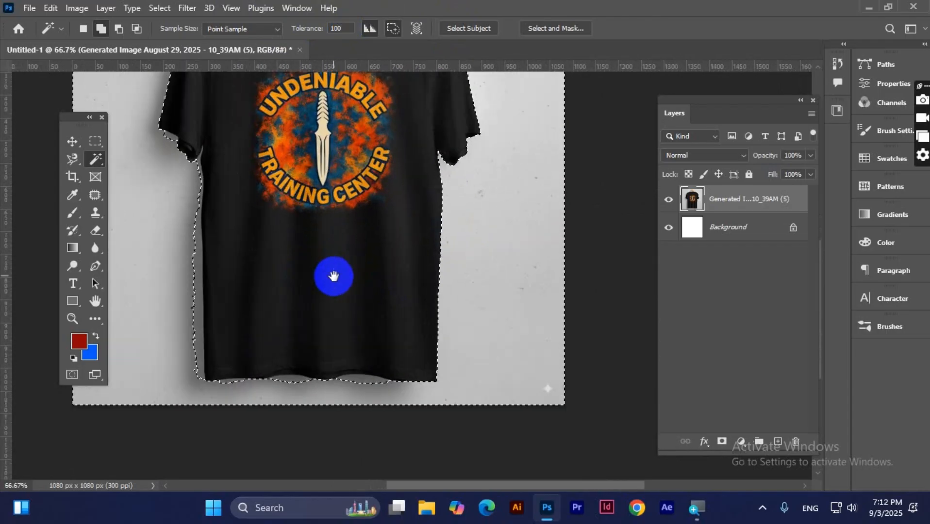
left_click_drag(377, 330, 395, 278)
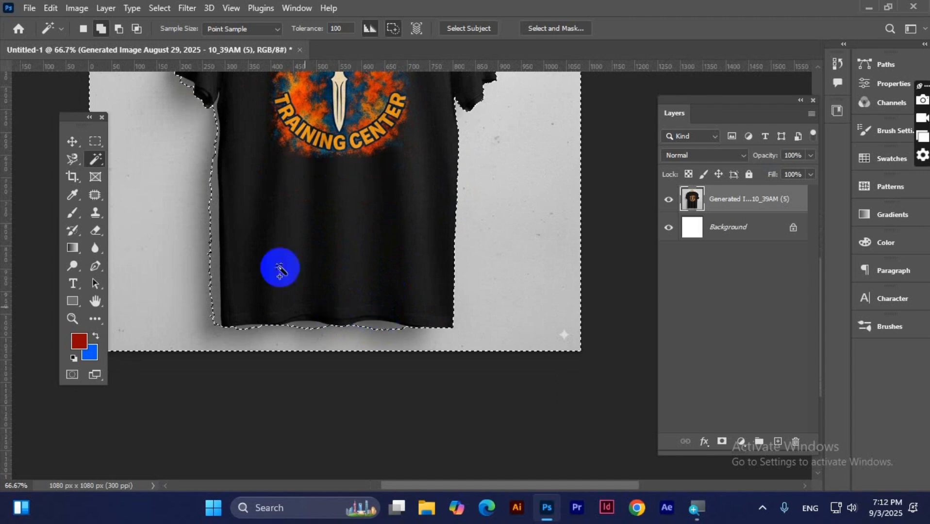
left_click_drag(252, 168, 353, 362)
left_click_drag(339, 202, 320, 256)
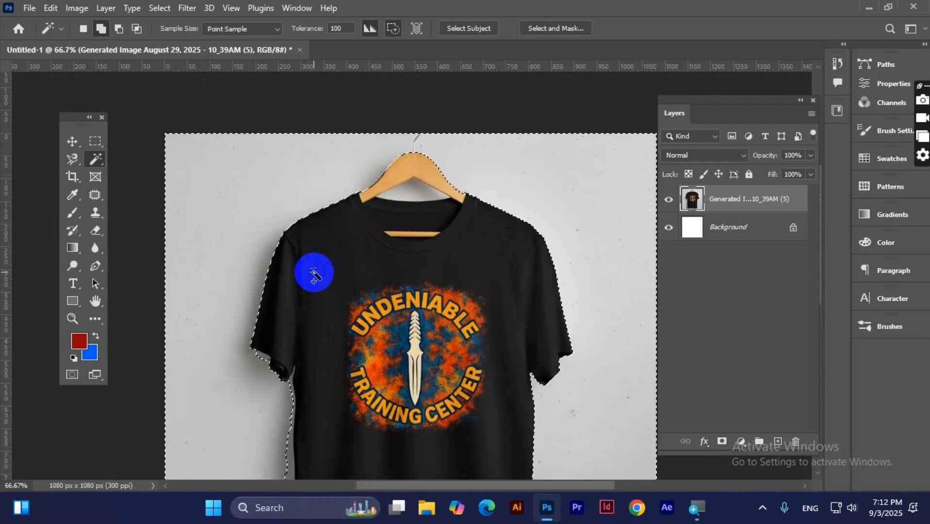
left_click_drag(454, 154, 300, 86)
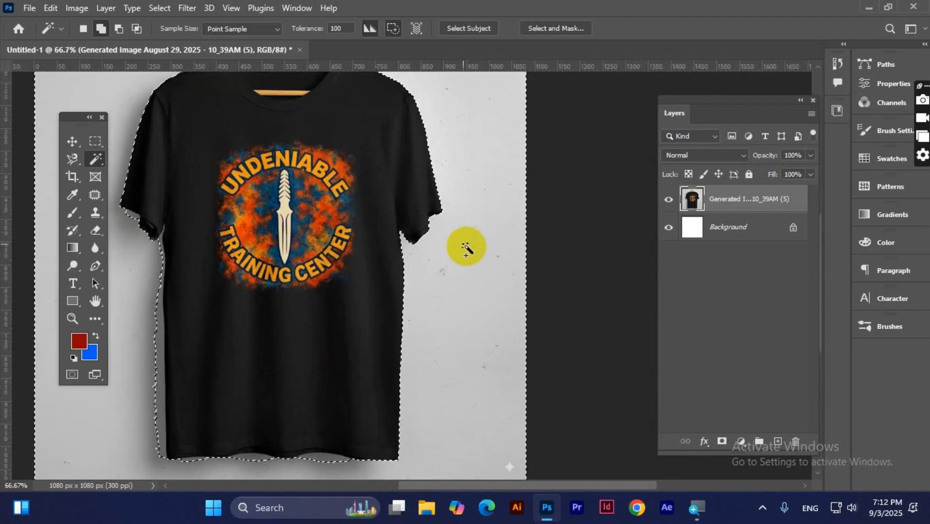
left_click_drag(359, 393, 444, 317)
left_click(251, 225)
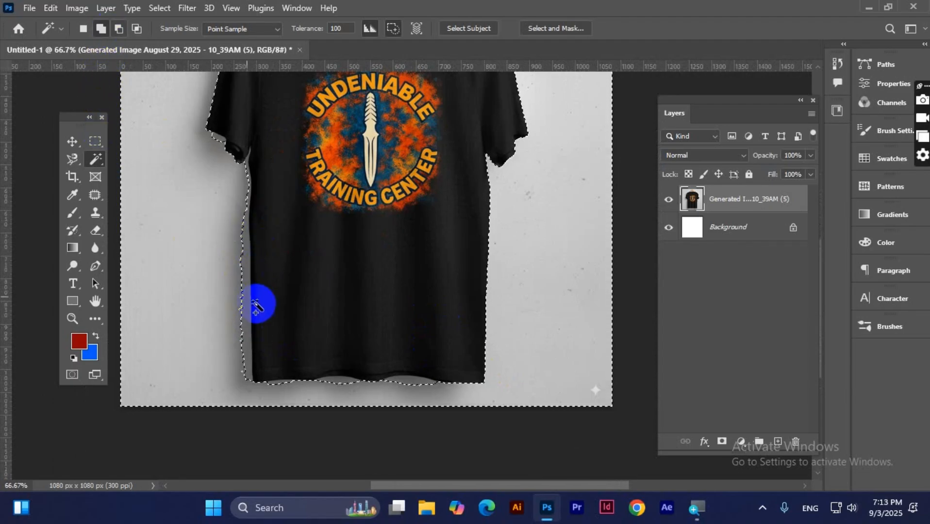
left_click(246, 277)
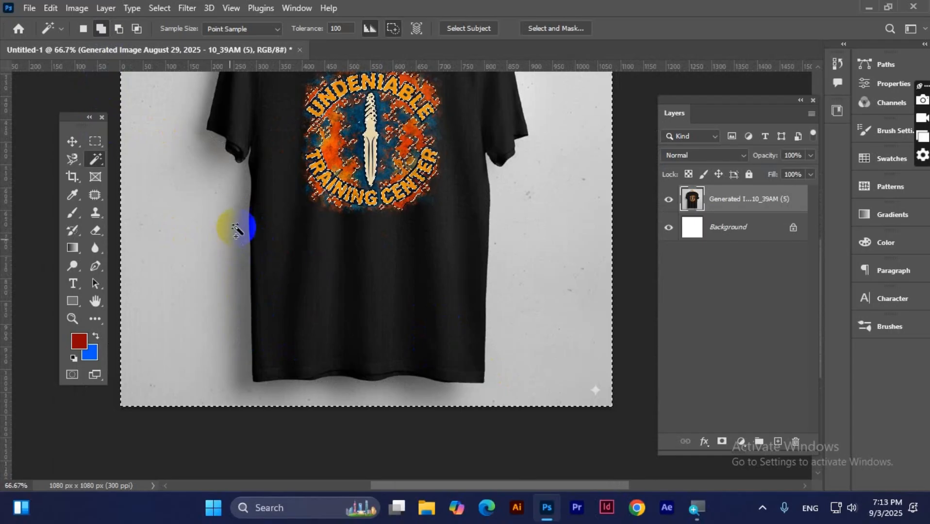
left_click_drag(273, 165, 291, 310)
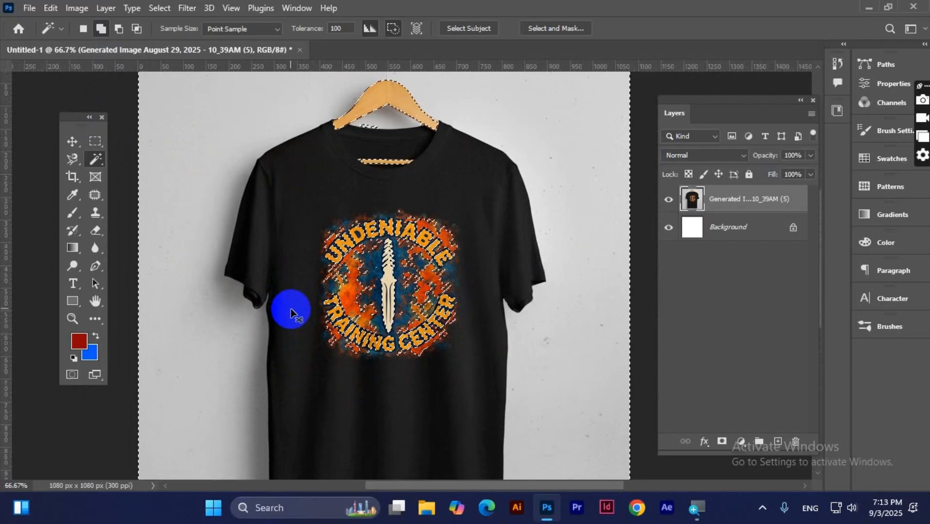
key("ctrl+z")
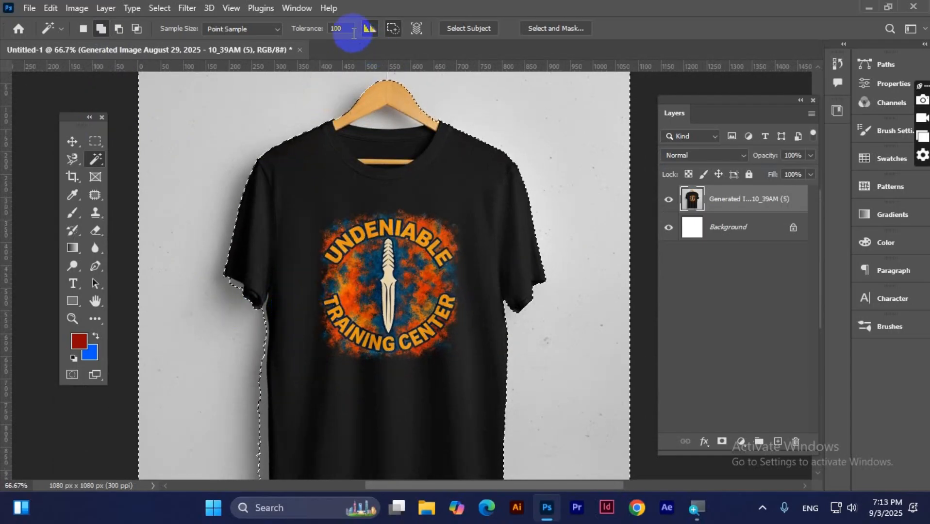
Set the tolerance to 50 and add the shadow strip along the shirt's left side to the selection
left_click_drag(346, 29, 317, 35)
type("50")
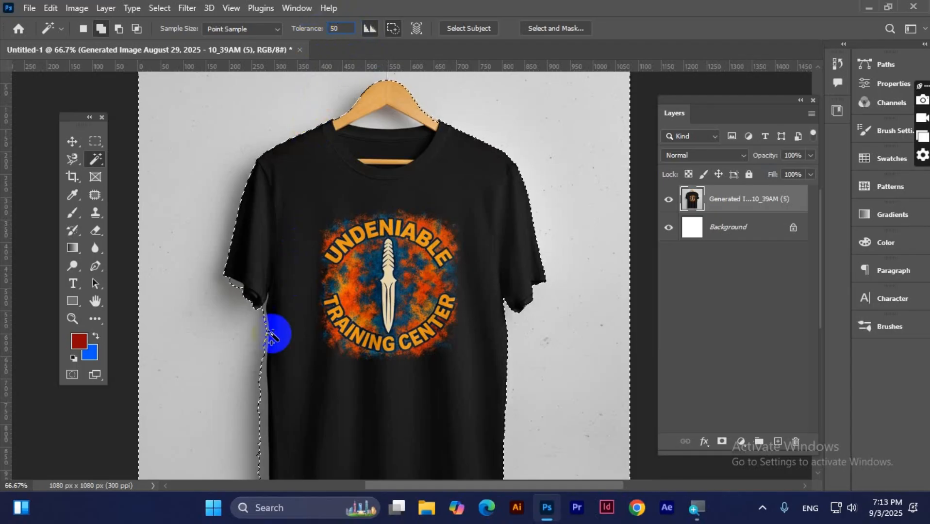
left_click(264, 395)
left_click_drag(292, 358, 279, 179)
left_click_drag(455, 203, 466, 424)
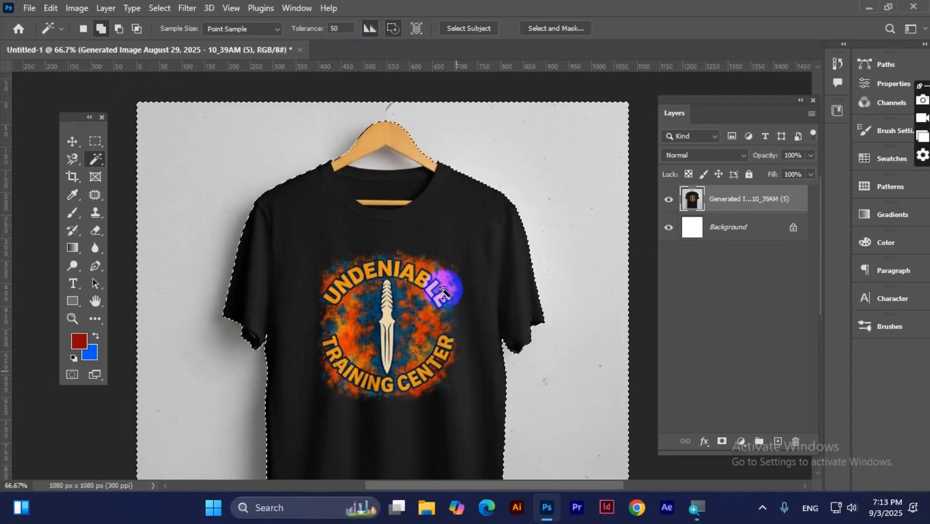
Delete the selected wall area from the T-shirt image layer
key("ctrl+minus")
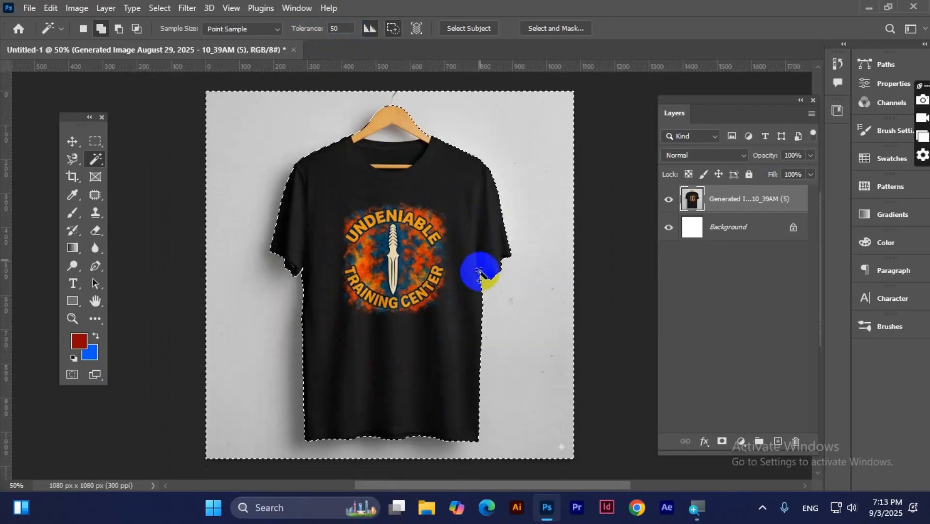
left_click(722, 198)
key("Delete")
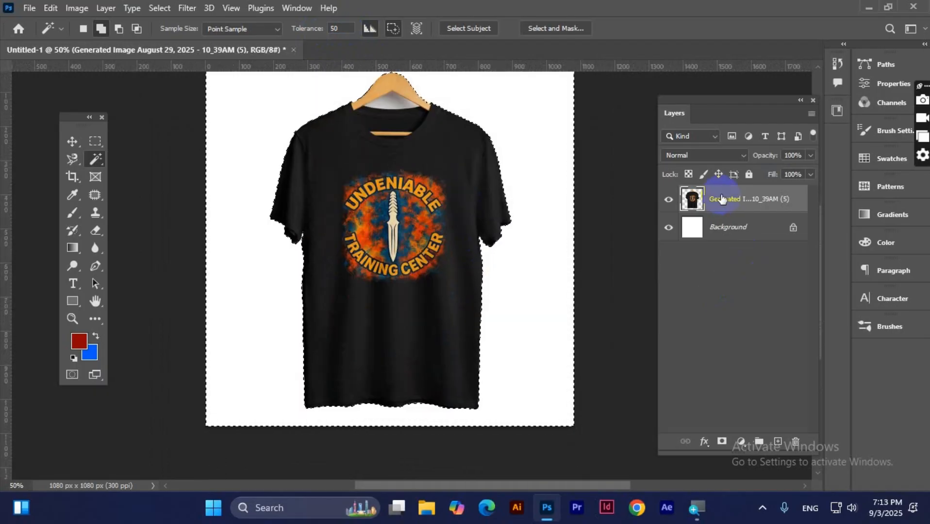
Undo the deletion of the wall on the T-shirt image layer and clear the selection
key("ctrl+d")
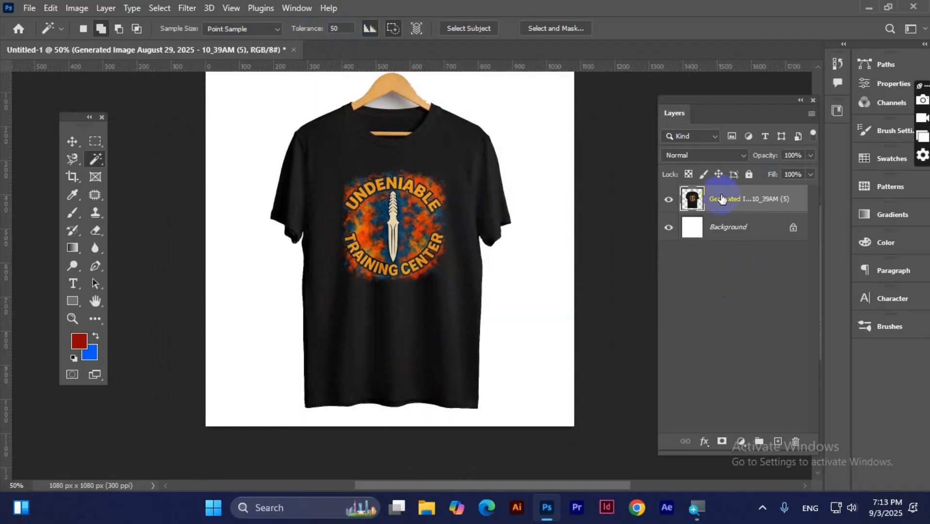
key("ctrl+minus")
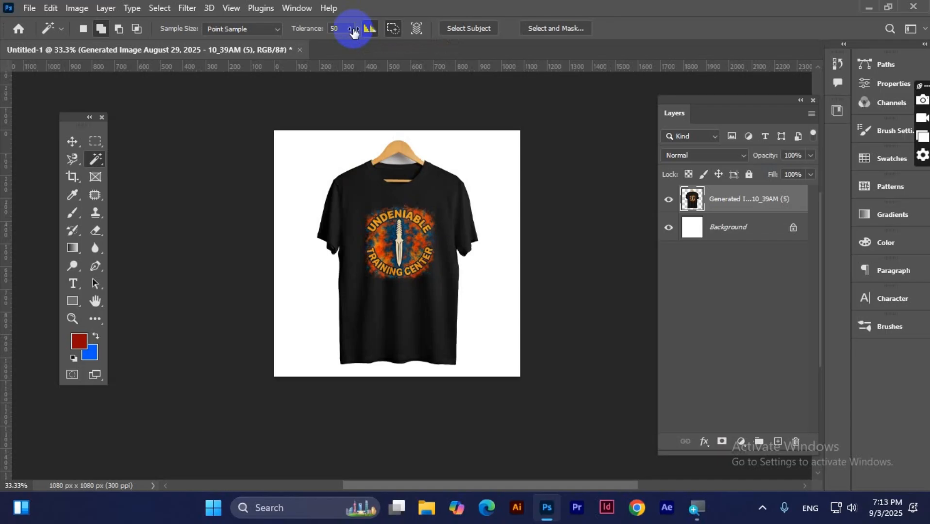
key("ctrl+z")
key("ctrl+d")
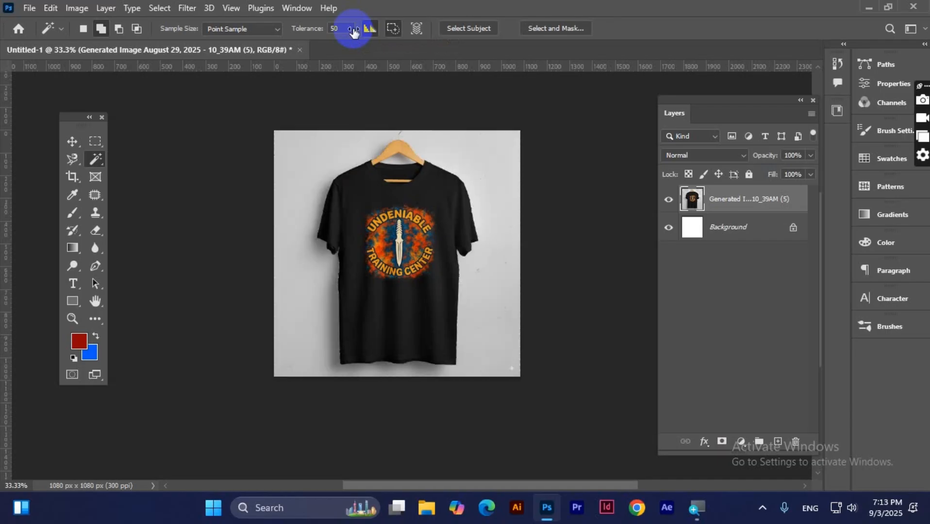
Select the wall around the whole T-shirt with the Quick Selection Tool at brush size 30
key("ctrl+plus")
key("ctrl+plus")
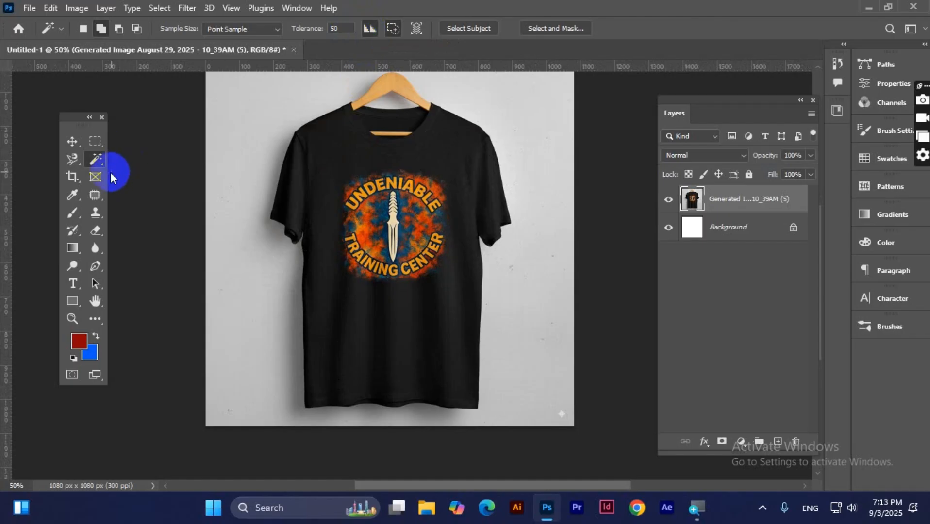
right_click(97, 160)
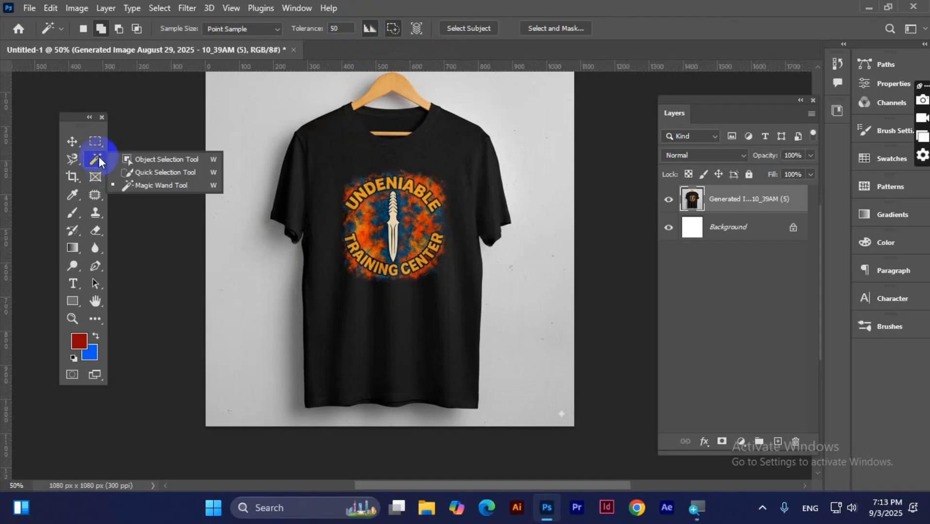
left_click(184, 173)
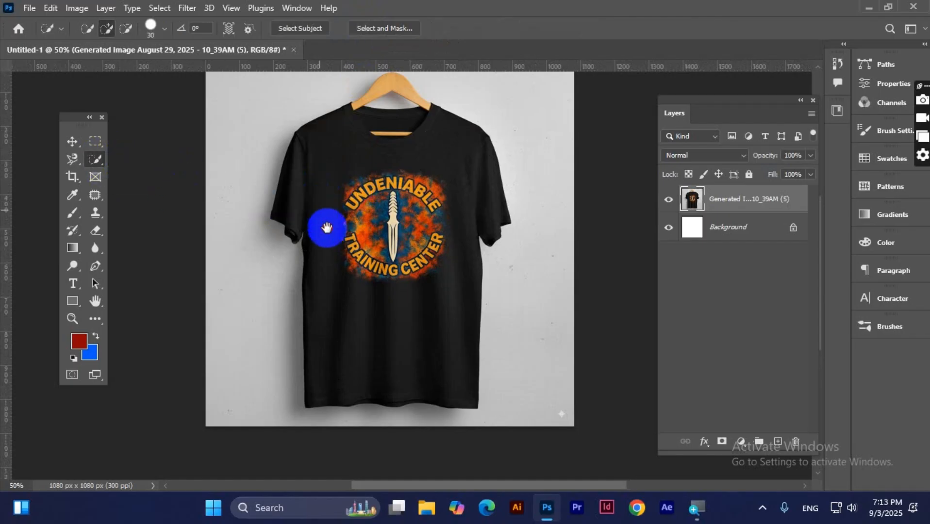
mouse_move(326, 225)
left_mouse_down()
mouse_move(364, 283)
mouse_move(339, 241)
left_mouse_up()
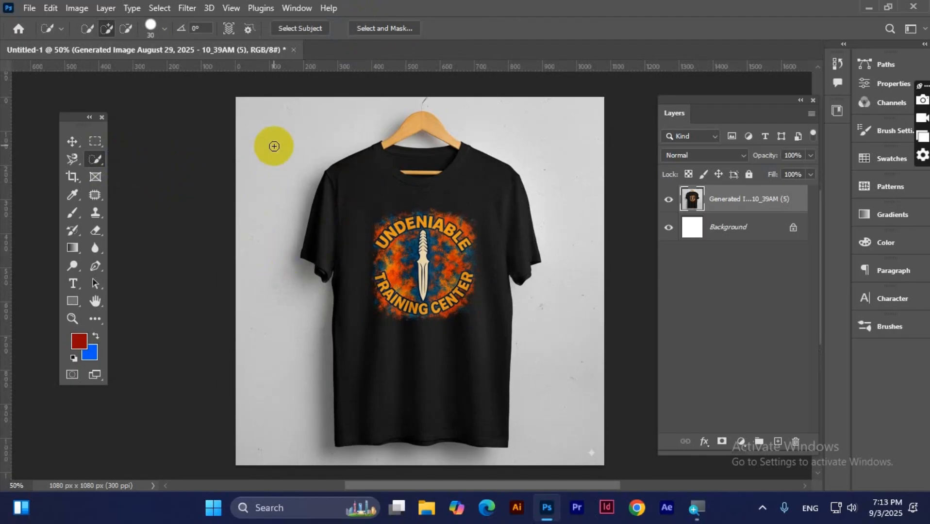
left_click(276, 128)
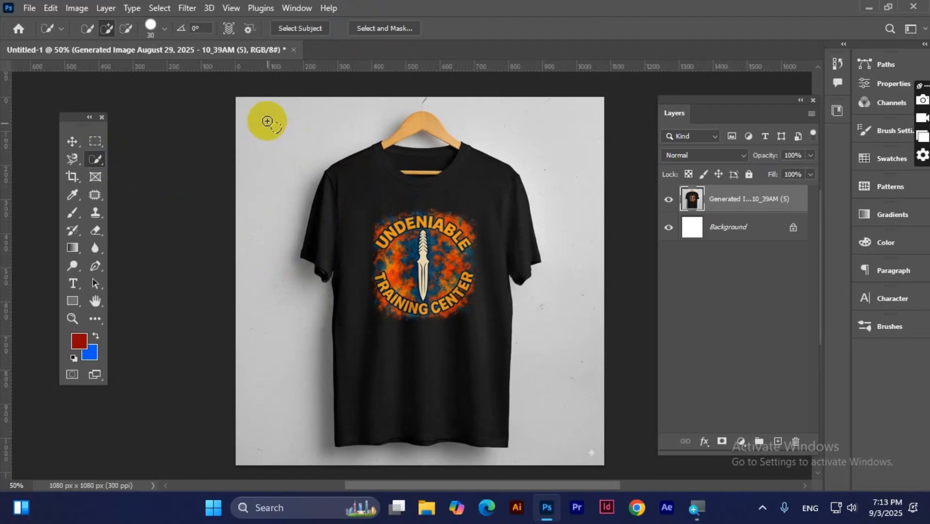
mouse_move(239, 99)
left_mouse_down()
mouse_move(365, 118)
mouse_move(272, 270)
mouse_move(276, 307)
mouse_move(288, 311)
mouse_move(271, 410)
mouse_move(305, 469)
mouse_move(444, 445)
mouse_move(530, 443)
mouse_move(561, 429)
mouse_move(573, 271)
mouse_move(528, 92)
mouse_move(554, 133)
left_mouse_up()
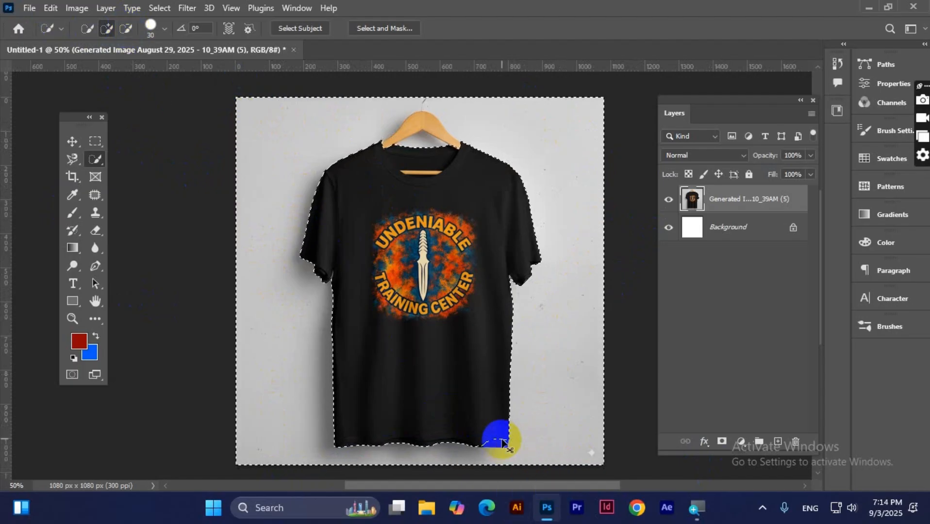
Subtract the shirt's lower-right hem corner from the wall selection with the Quick Selection Tool
key("ctrl+plus")
key("ctrl+plus")
scroll(507, 434, "down", 5)
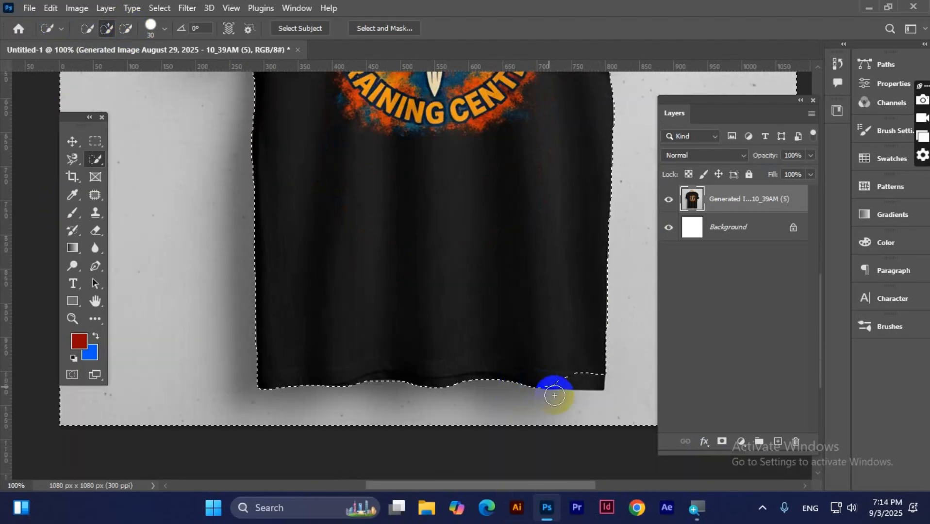
left_click(126, 29)
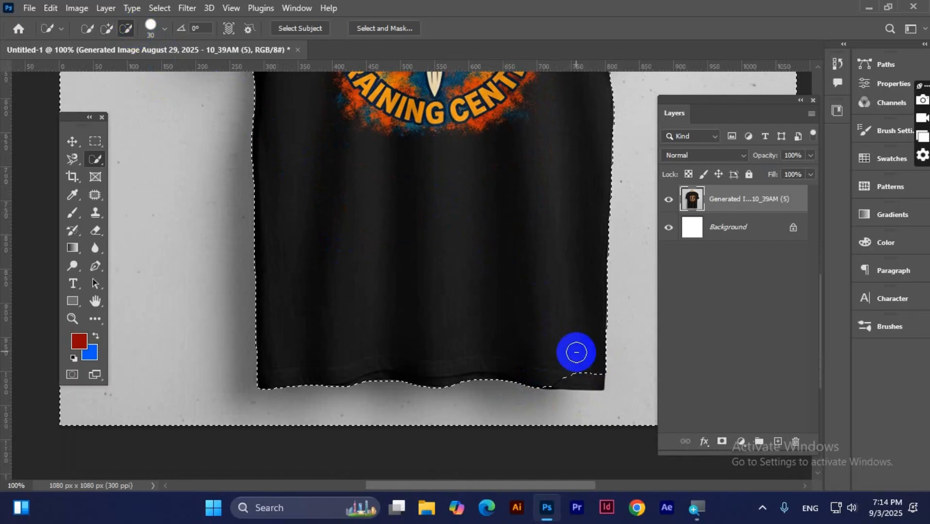
left_click(591, 383)
left_click_drag(590, 382, 561, 381)
left_click(553, 382)
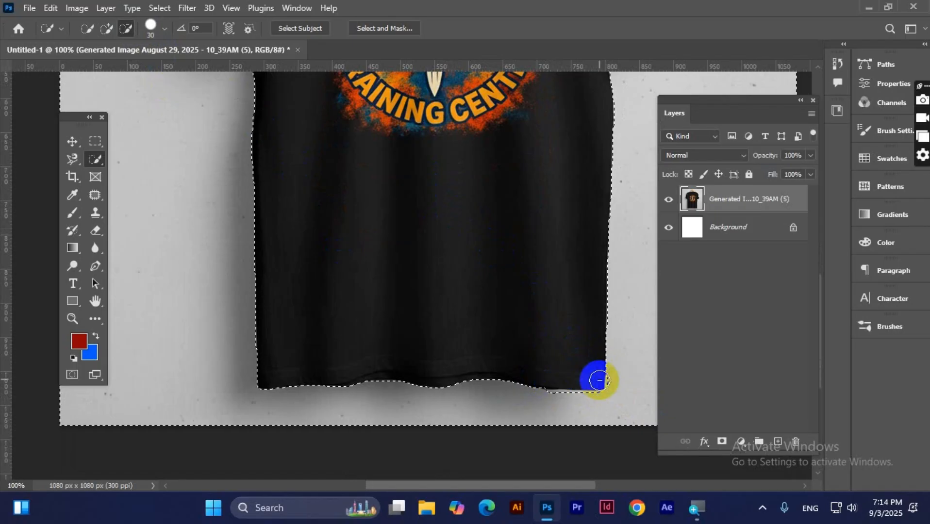
Delete the selected wall area from the T-shirt image layer and undo that deletion
key("ctrl+minus")
key("ctrl+minus")
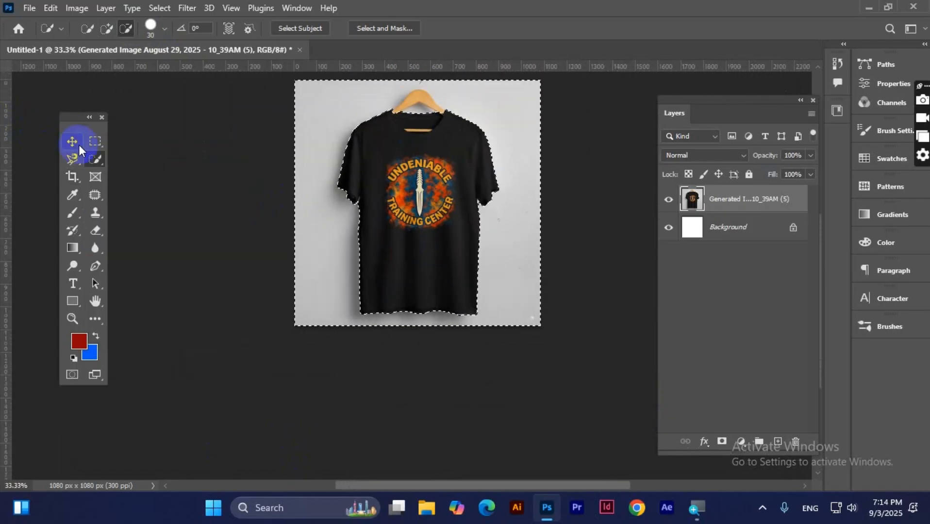
key("Delete")
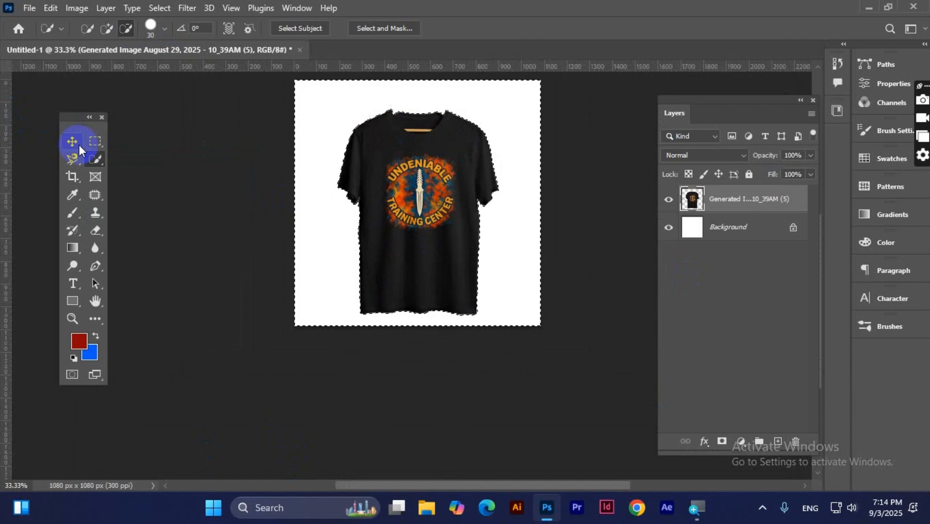
key("ctrl+z")
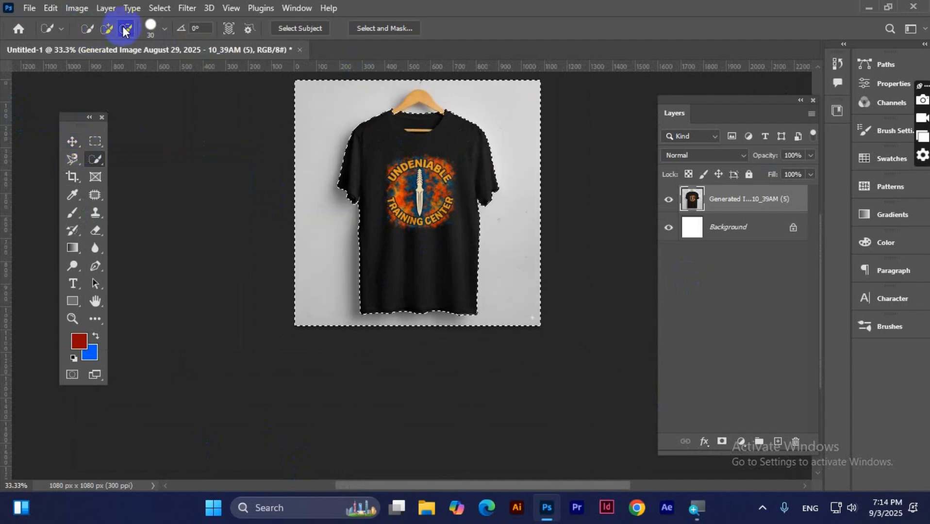
Subtract the wooden hanger from the wall selection and touch up the selection at the hanger in add mode
left_click(422, 123)
left_click_drag(421, 124, 414, 89)
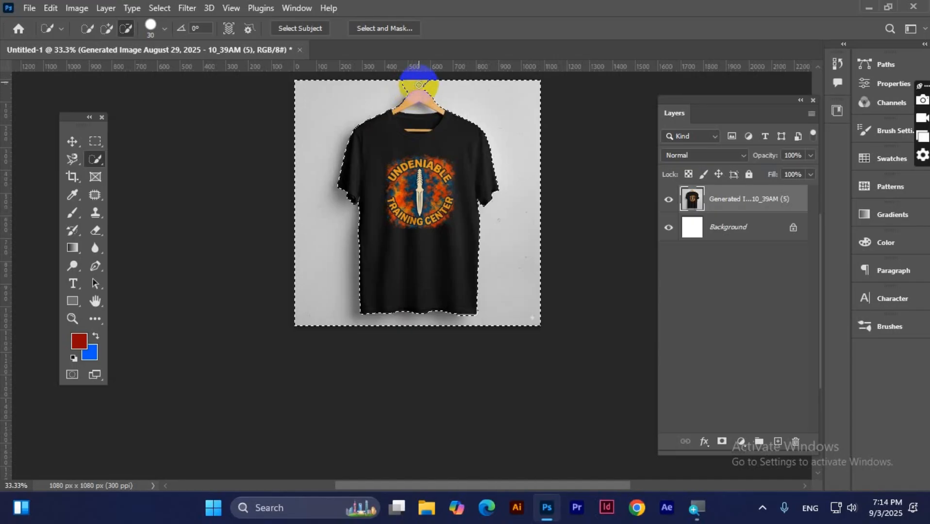
left_click(106, 28)
left_click(424, 97)
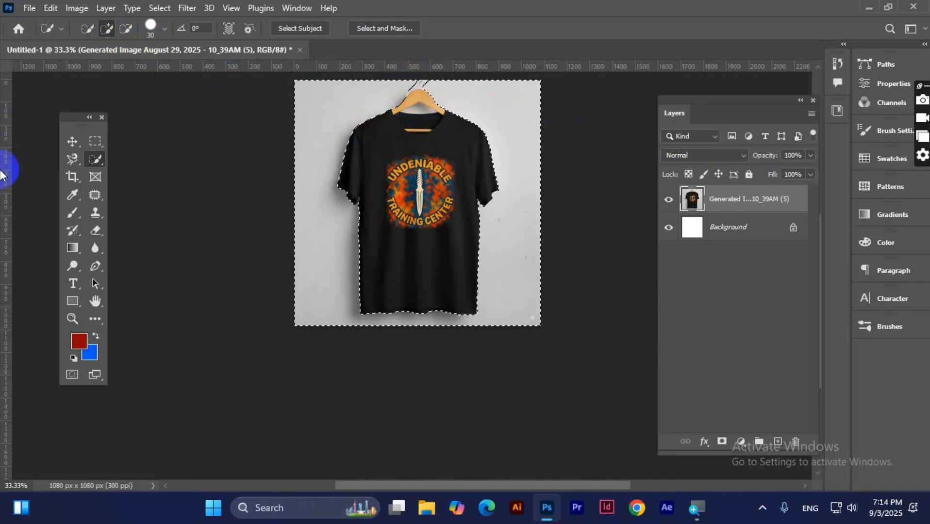
Switch to the Move Tool and clear the wall selection
right_click(91, 165)
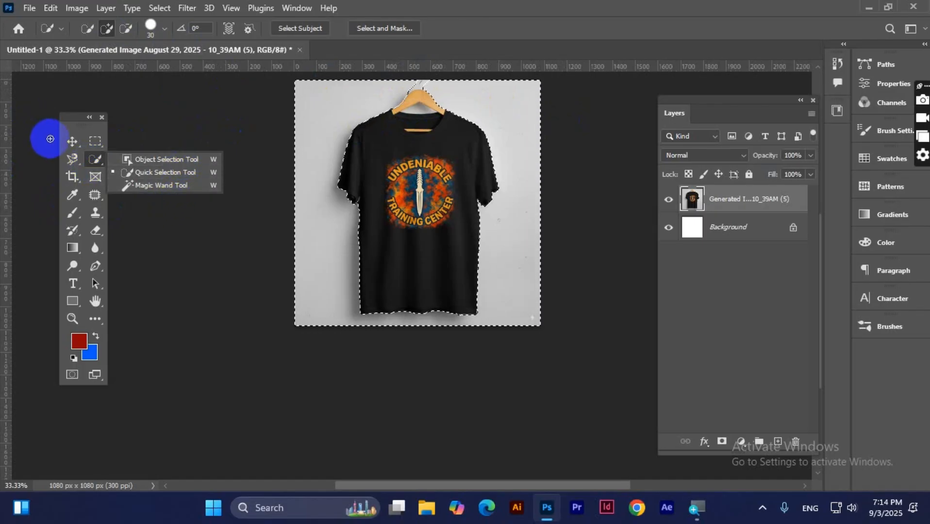
left_click(72, 142)
key("ctrl+d")
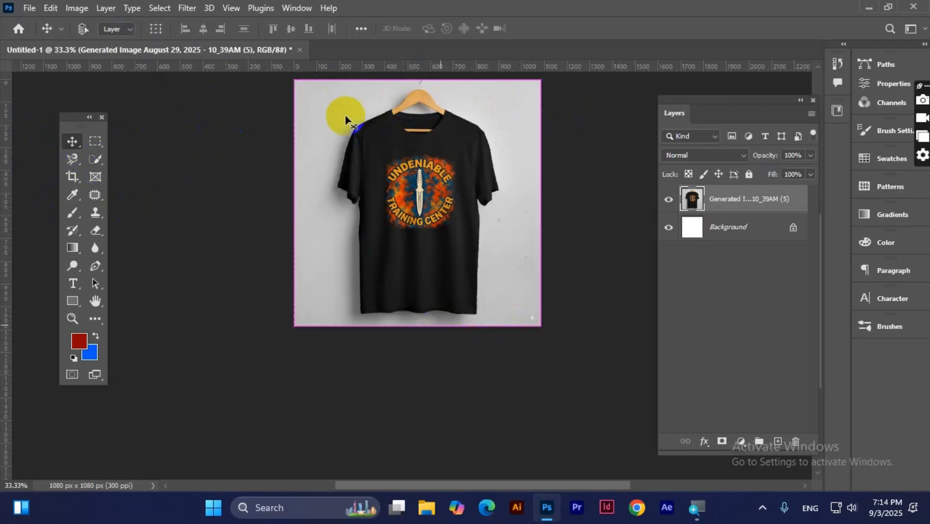
Select the T-shirt and hanger with the Object Selection Tool, using a rectangle of about 1070 by 1061 px around them
left_click(95, 158)
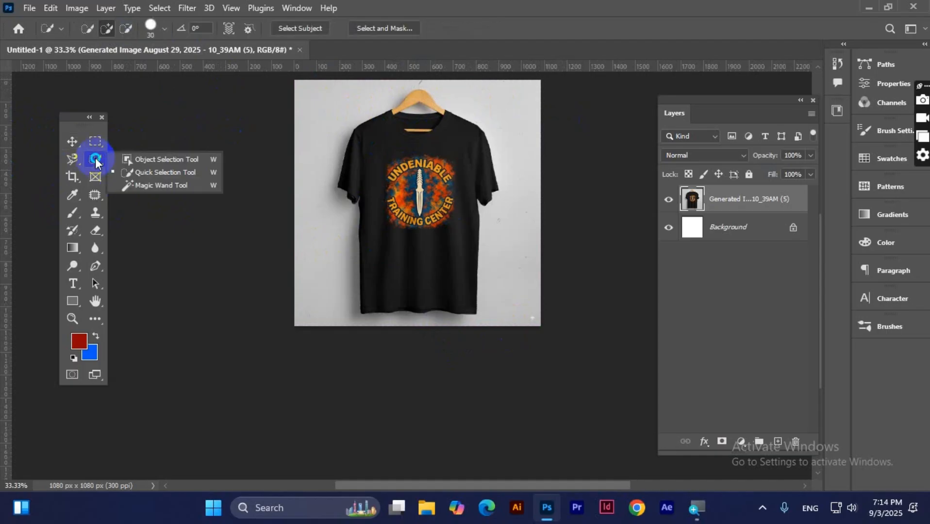
left_click(171, 160)
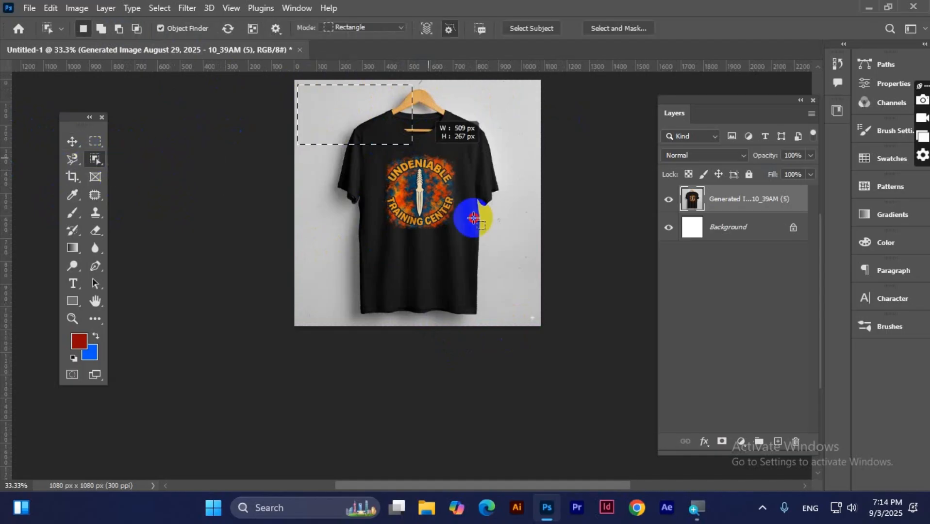
left_click_drag(474, 218, 543, 334)
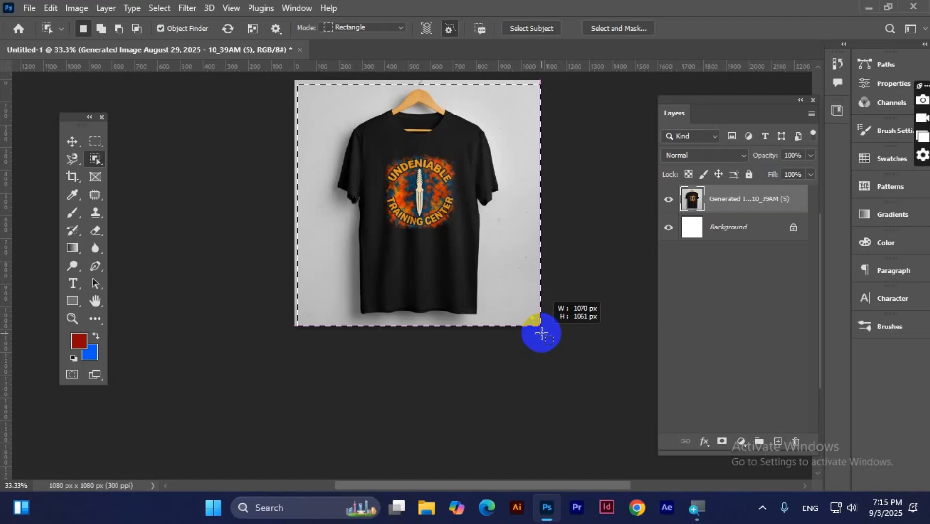
left_click_drag(542, 334, 542, 334)
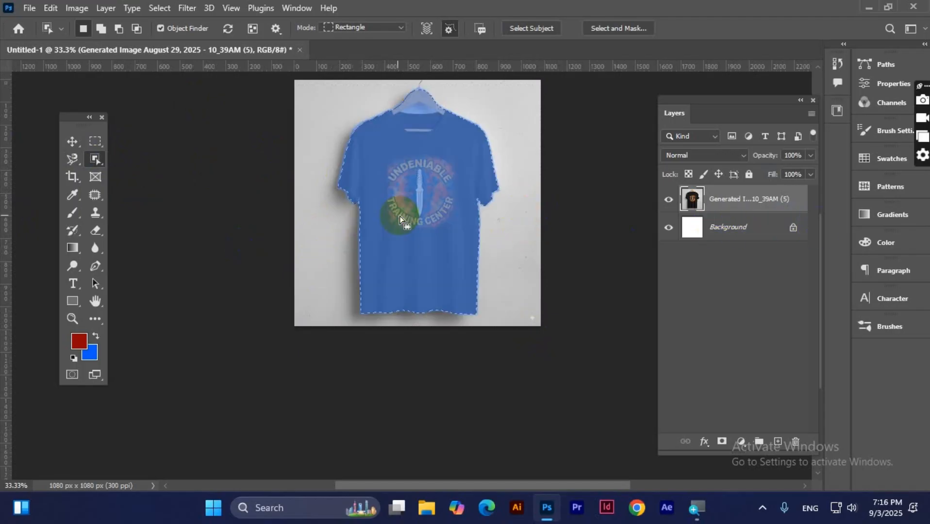
Return to the Move Tool and clear the selection around the T-shirt and hanger
left_click(74, 142)
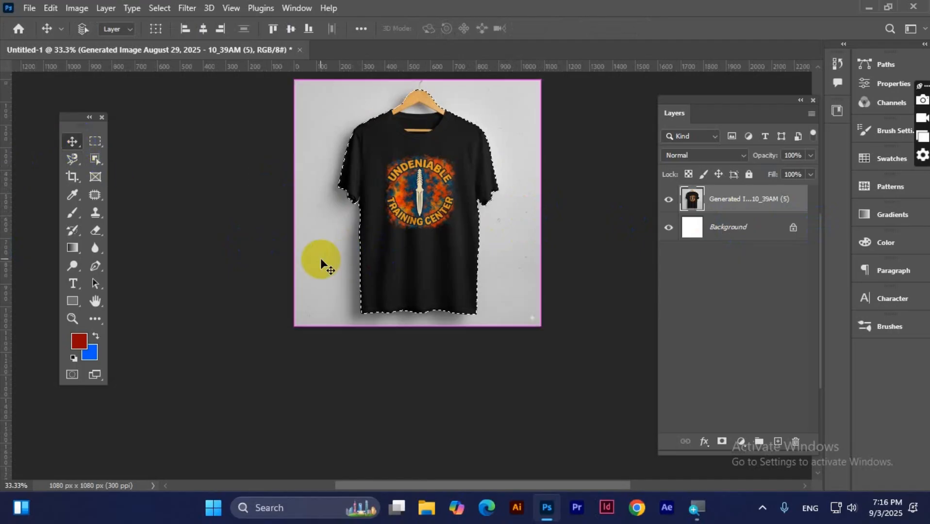
key("ctrl+d")
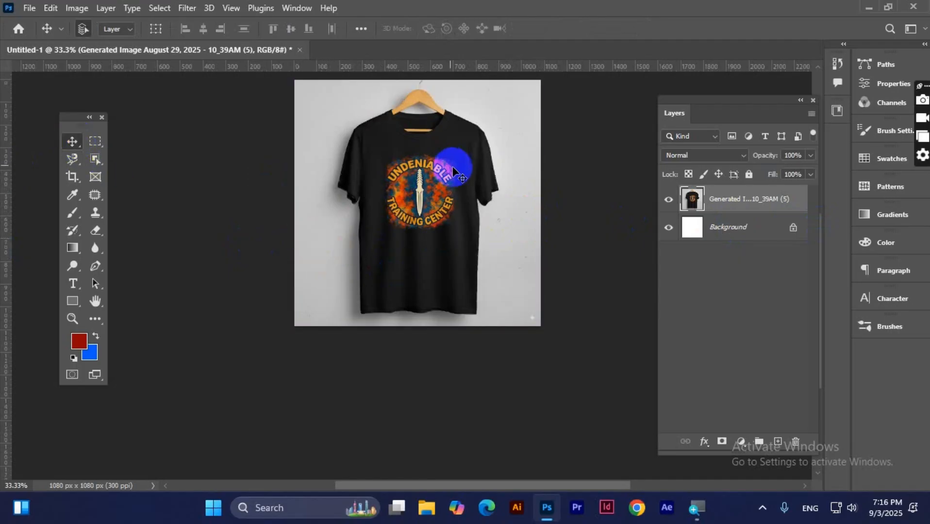
scroll(451, 138, "up", 2)
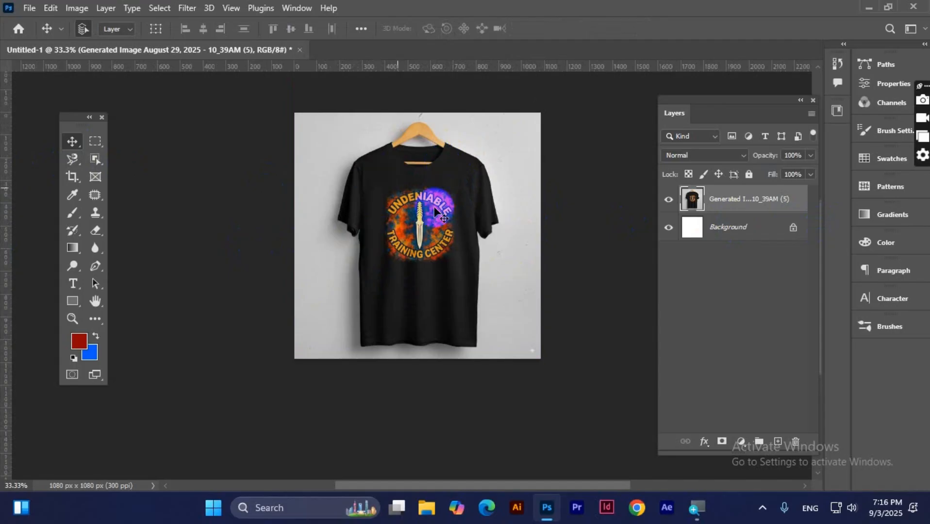